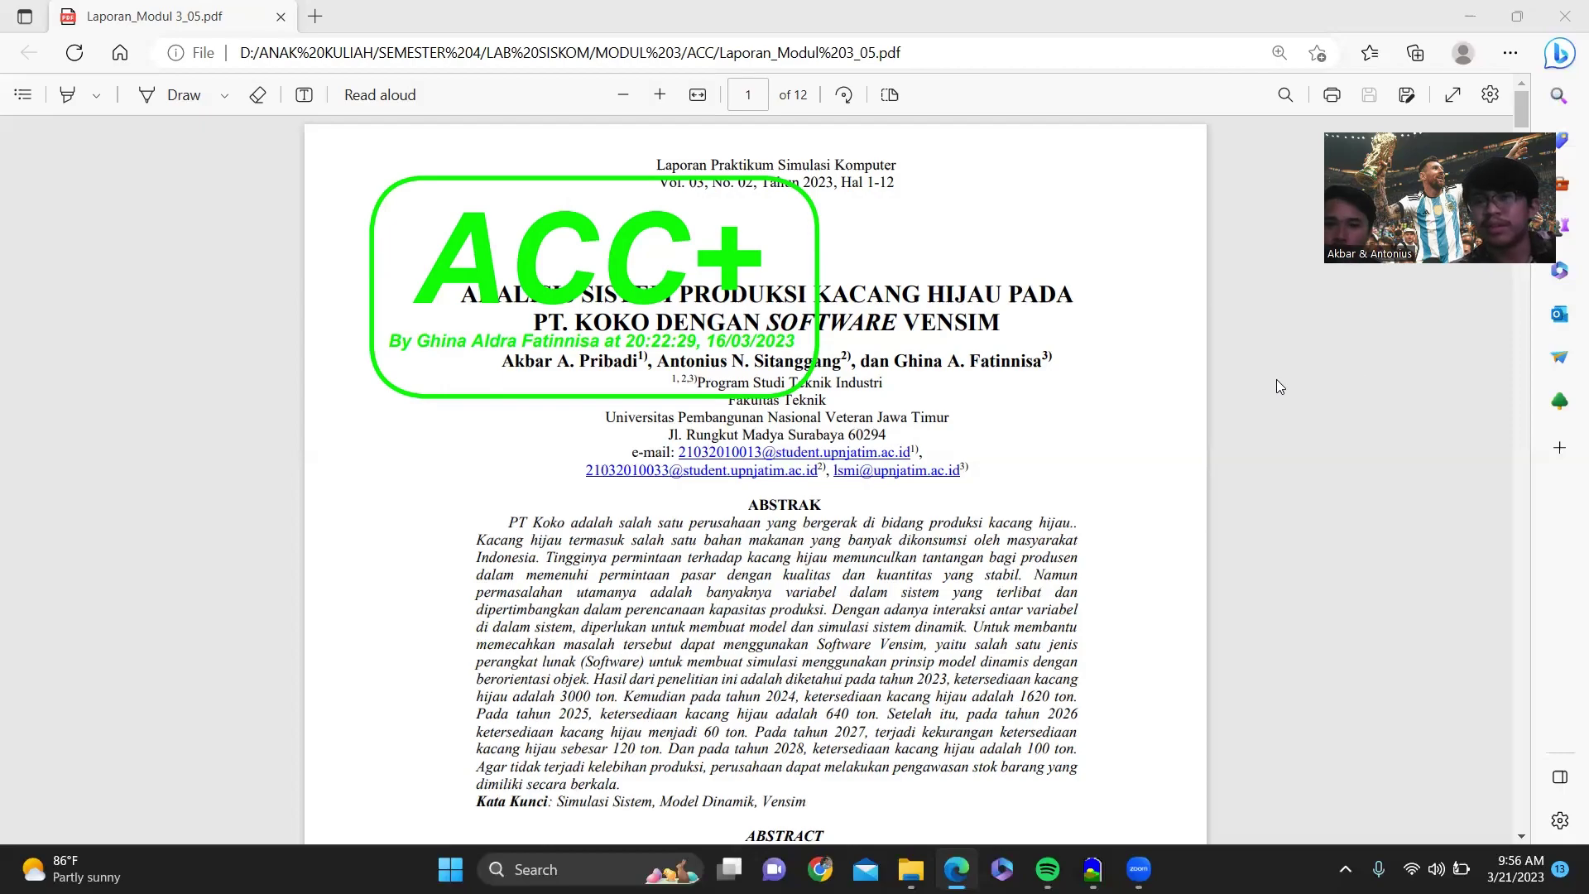
Read the abstract and the introduction of the lab report, through the paragraph on PT Koko's production problems.
scroll(1259, 385, "down", 5)
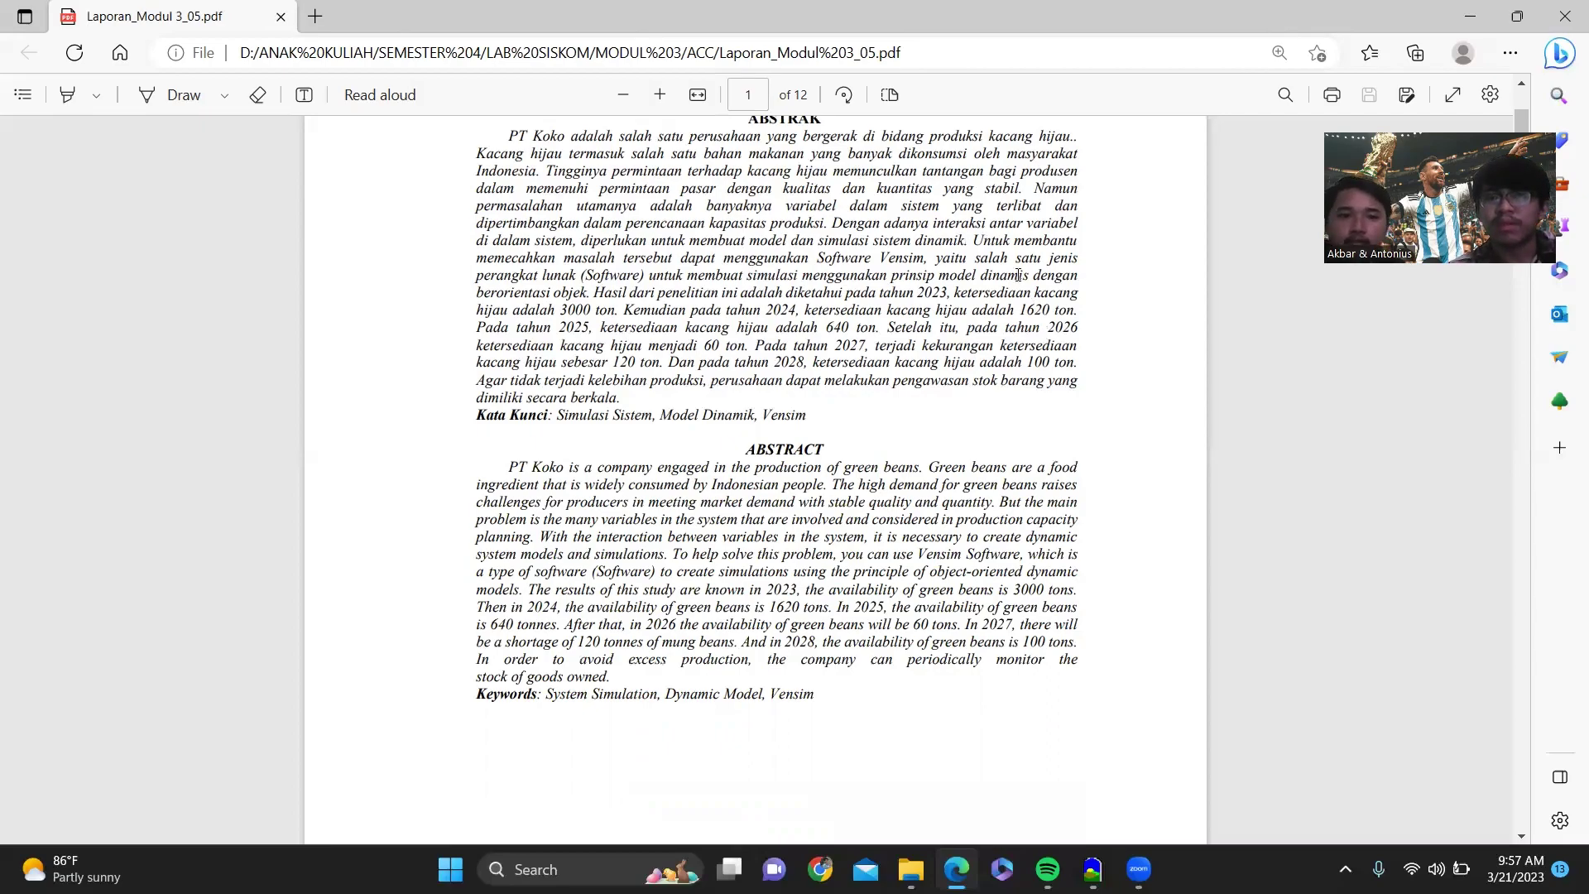
scroll(1018, 275, "down", 3)
scroll(1020, 357, "down", 7)
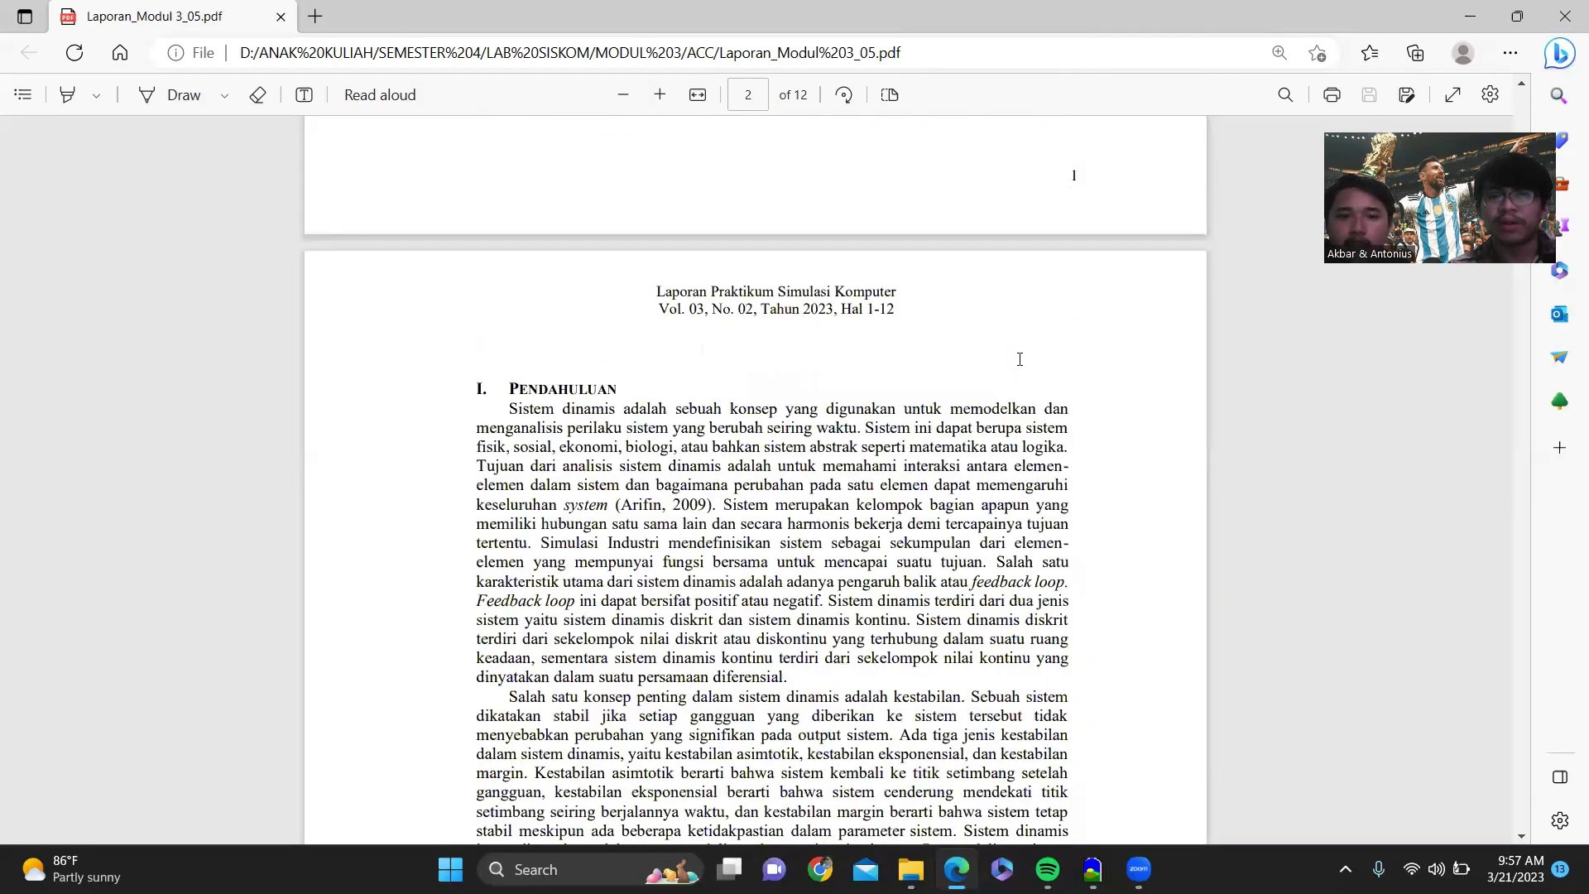
scroll(1019, 359, "down", 2)
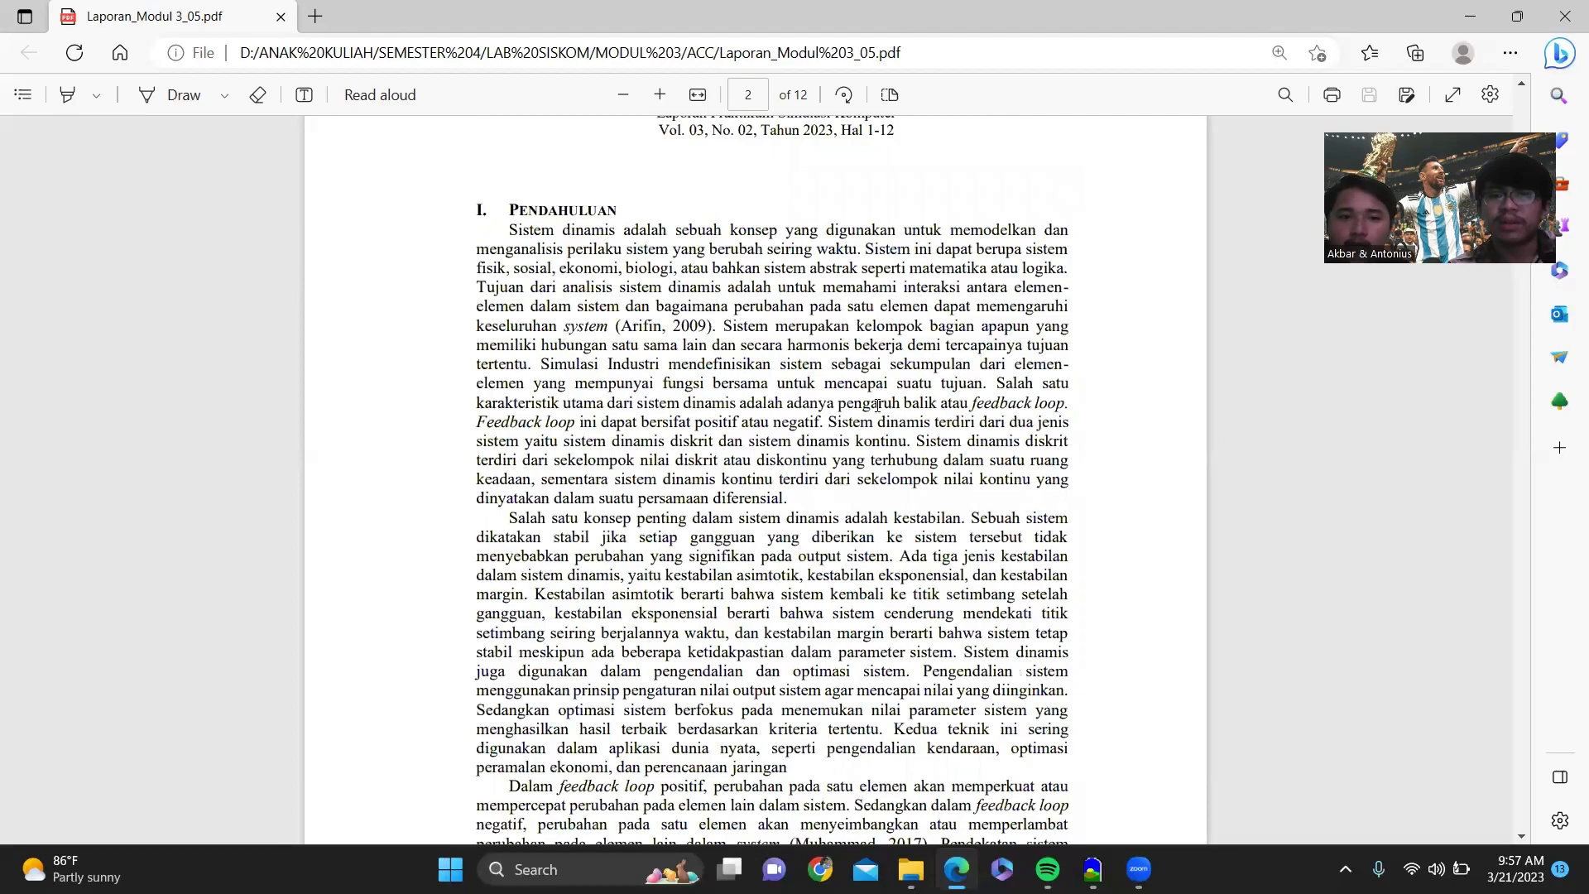
scroll(877, 404, "down", 1)
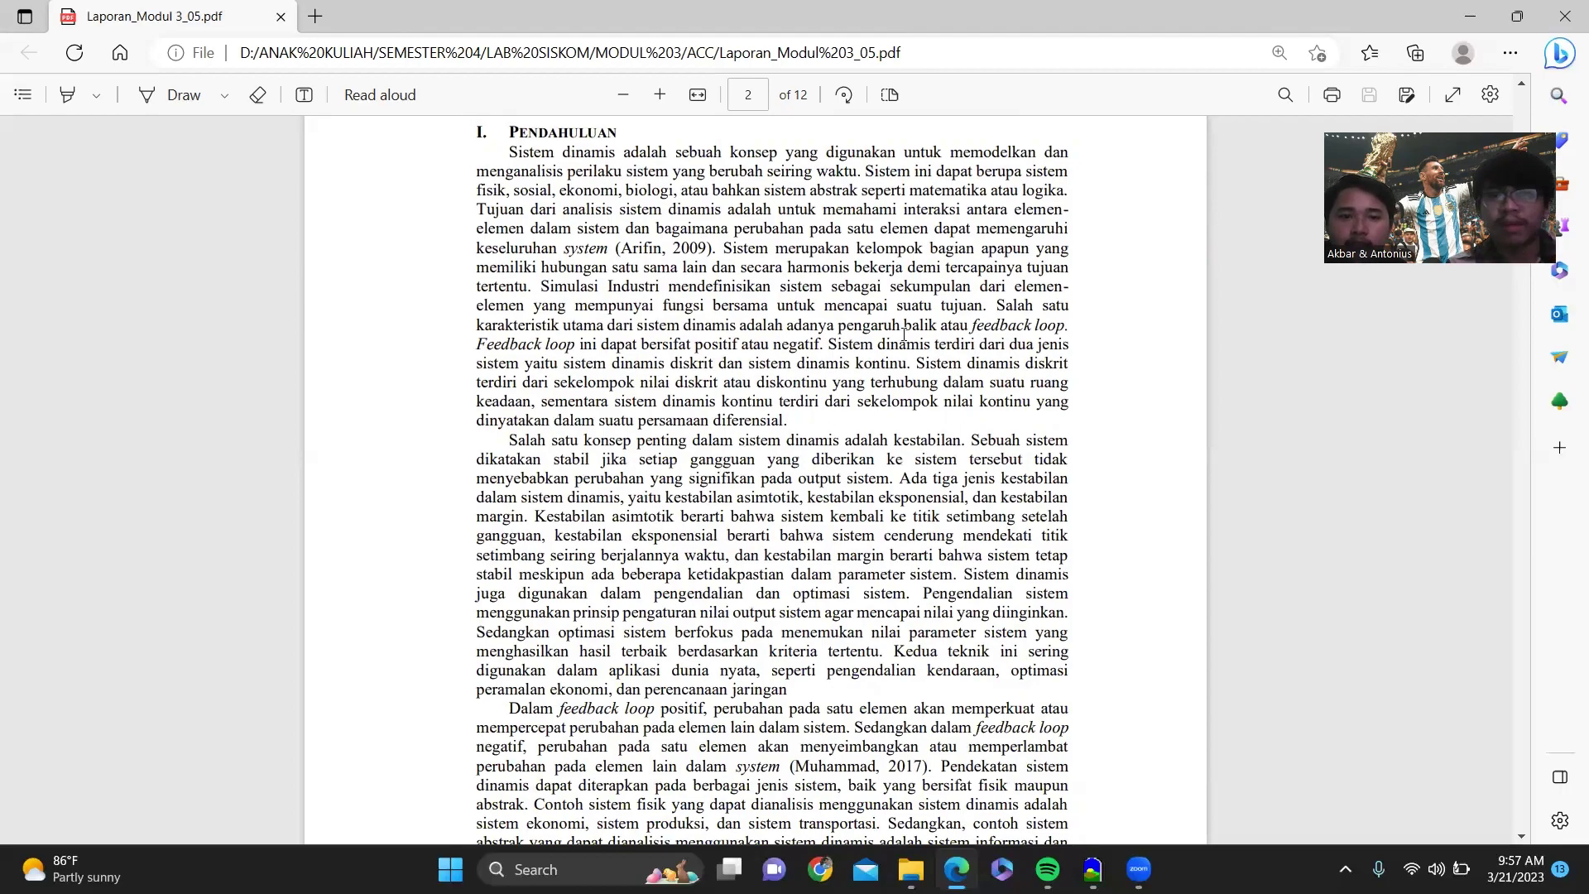
scroll(904, 332, "down", 1)
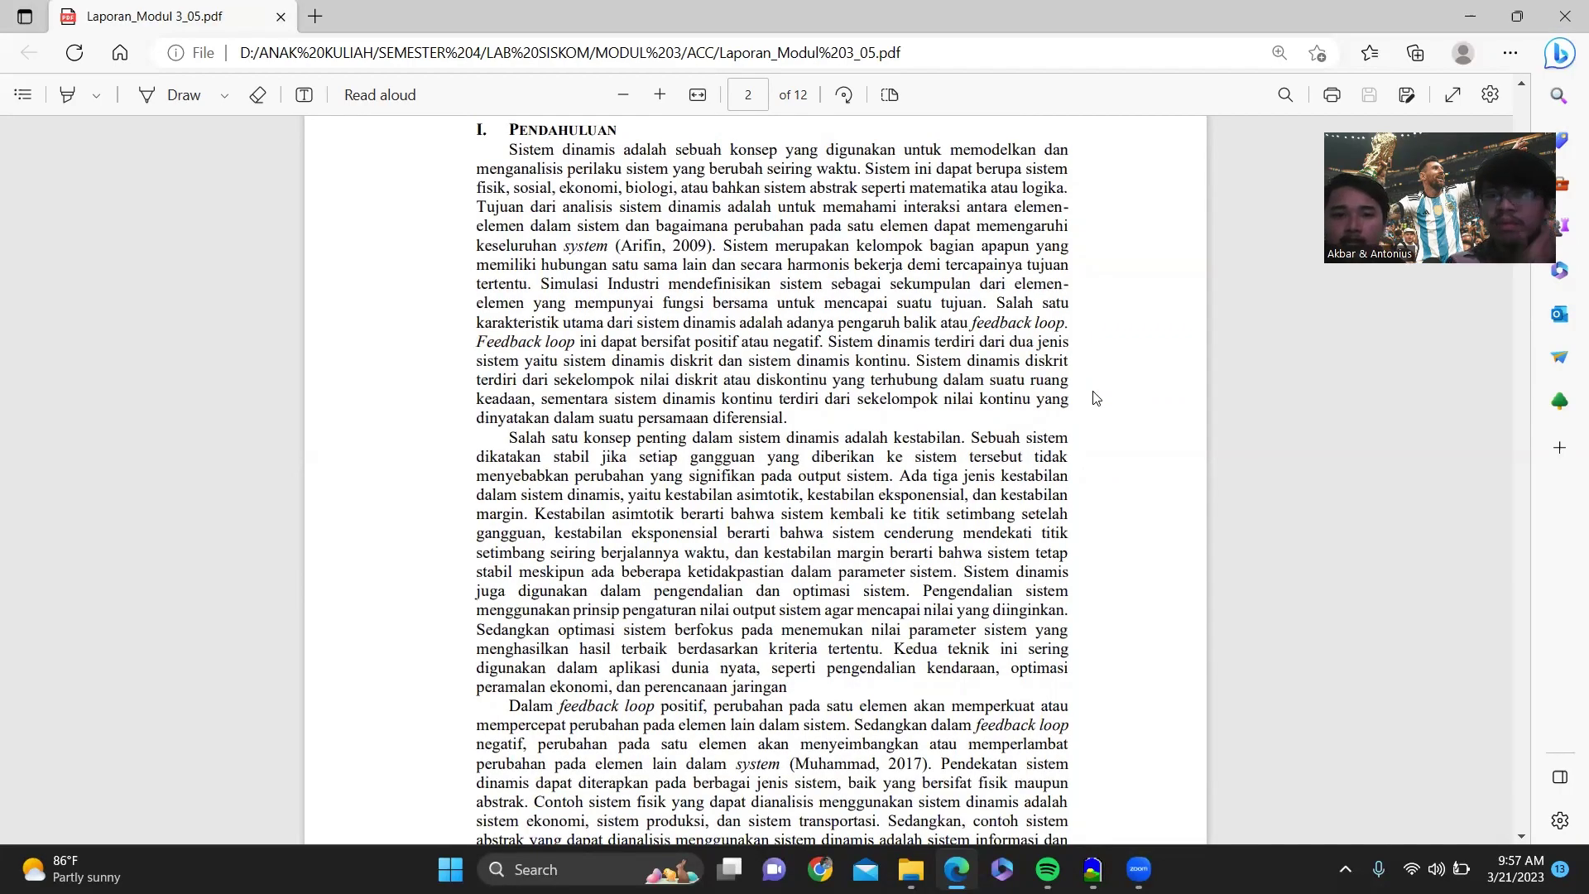
scroll(1096, 398, "down", 2)
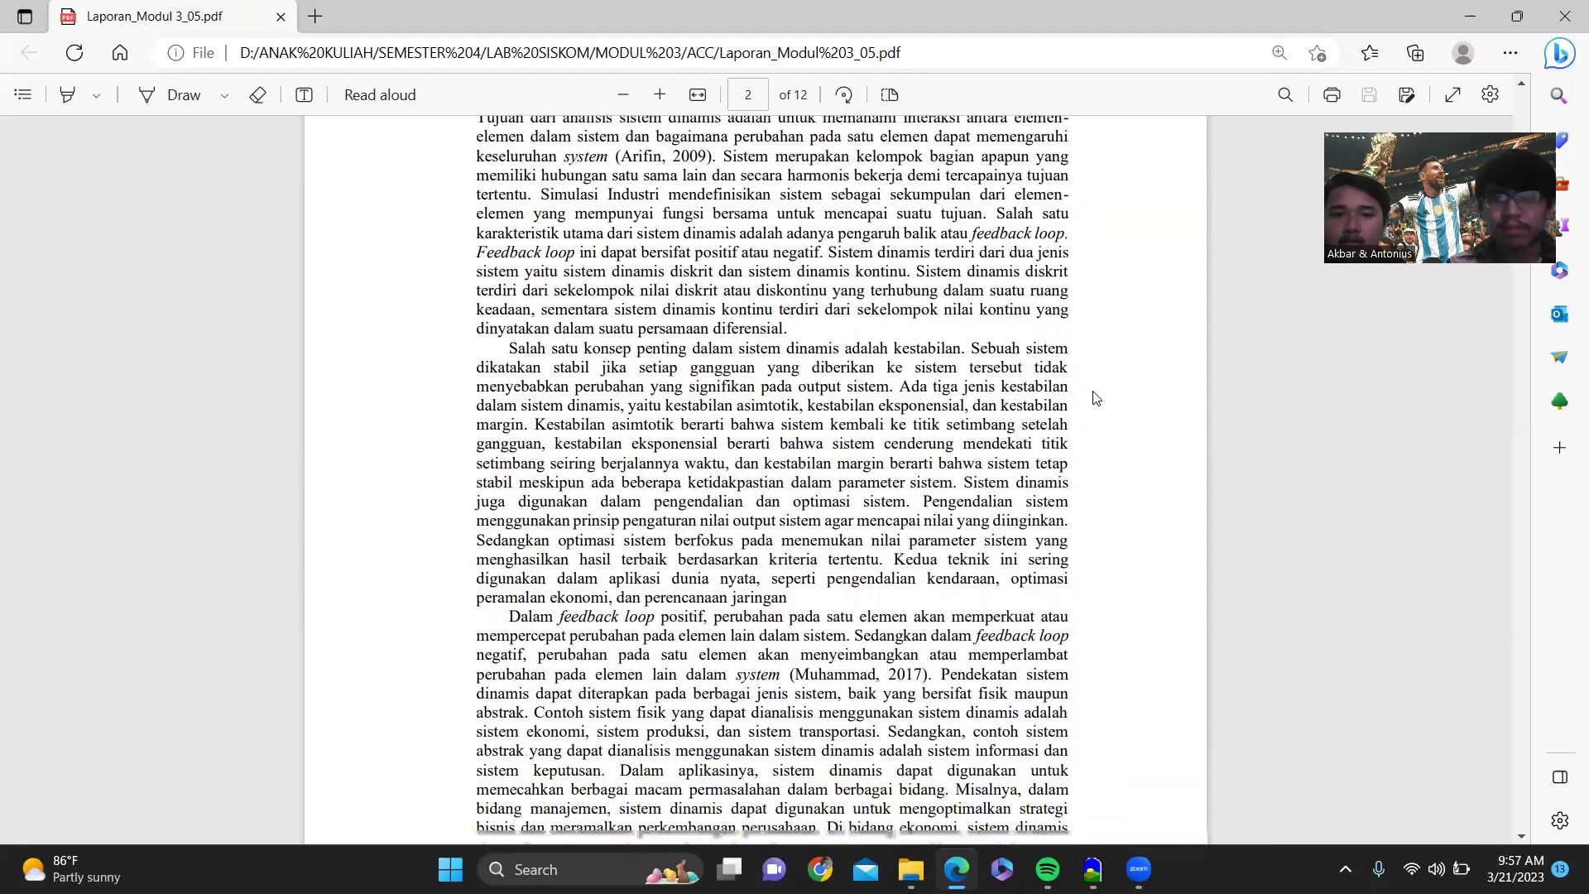
scroll(1096, 398, "down", 2)
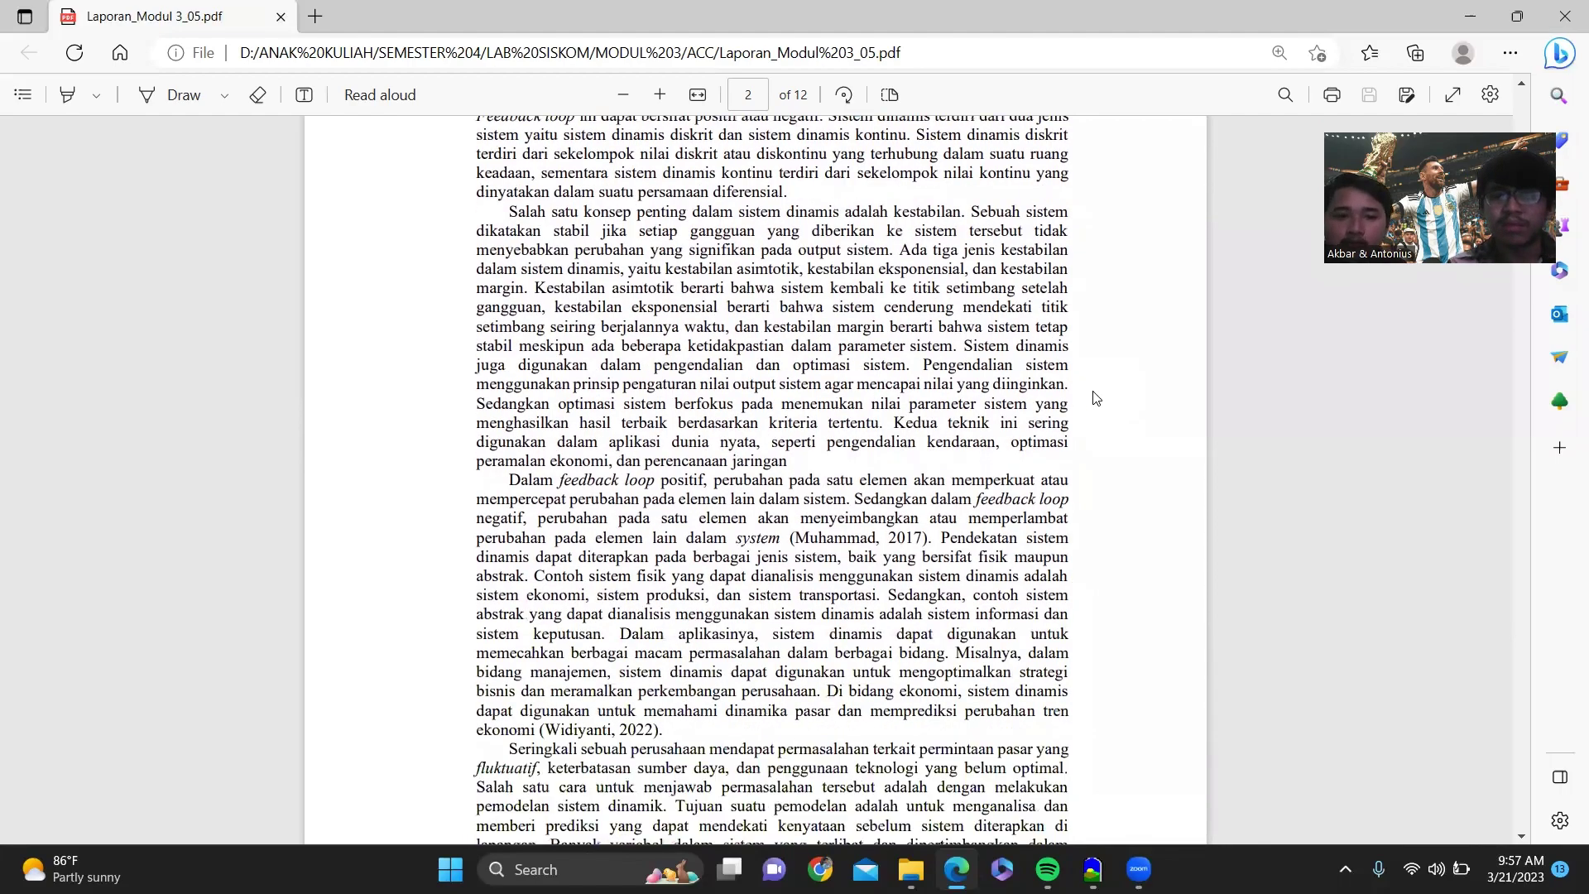
scroll(1097, 398, "down", 8)
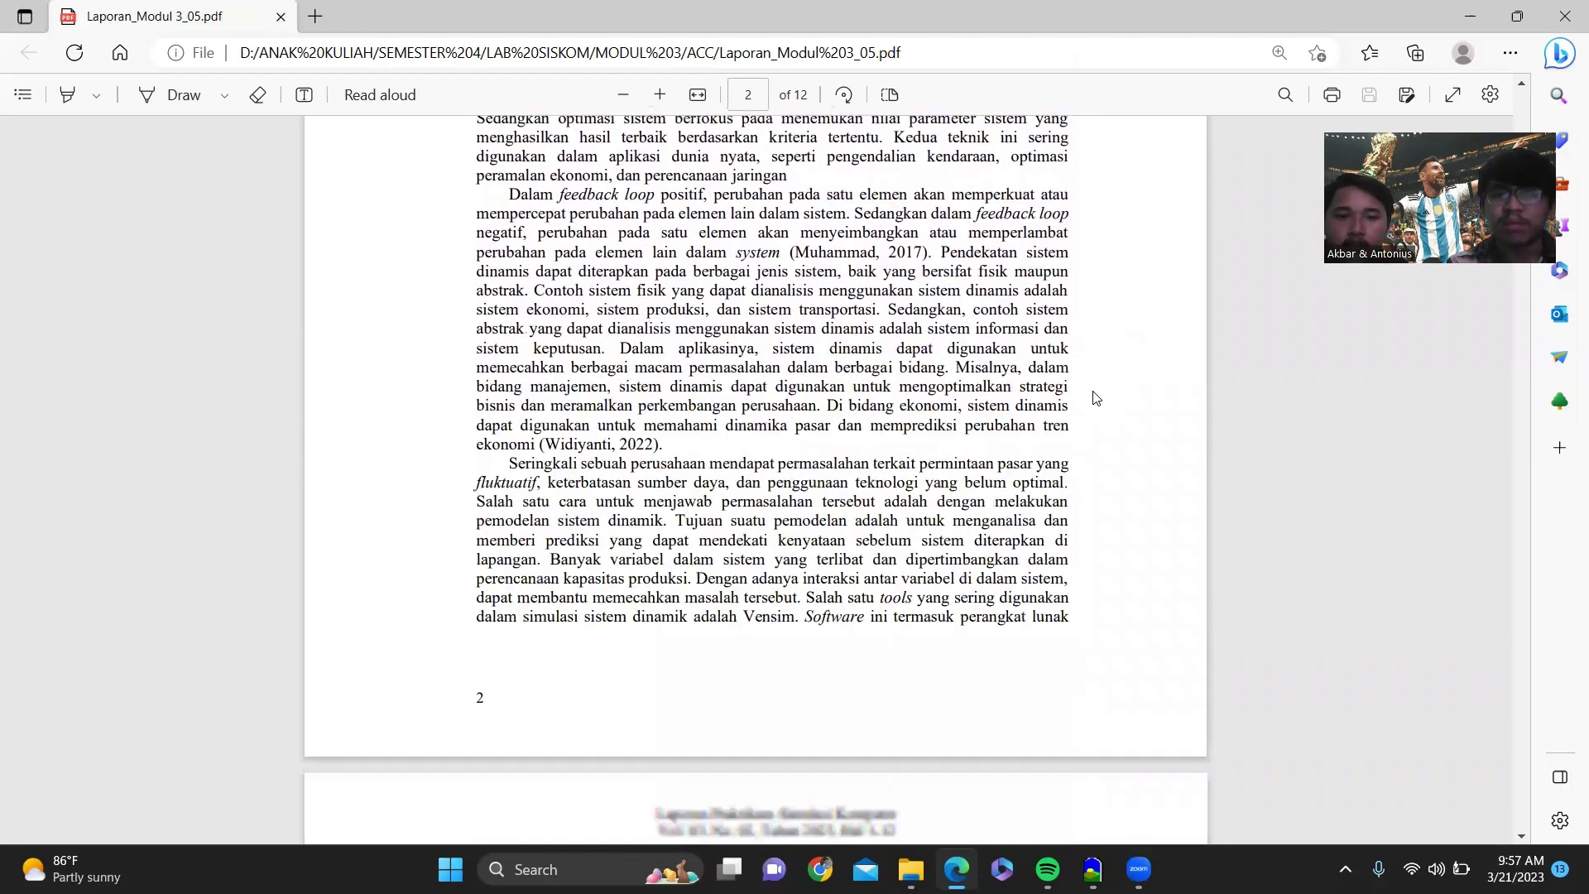
scroll(1097, 398, "down", 6)
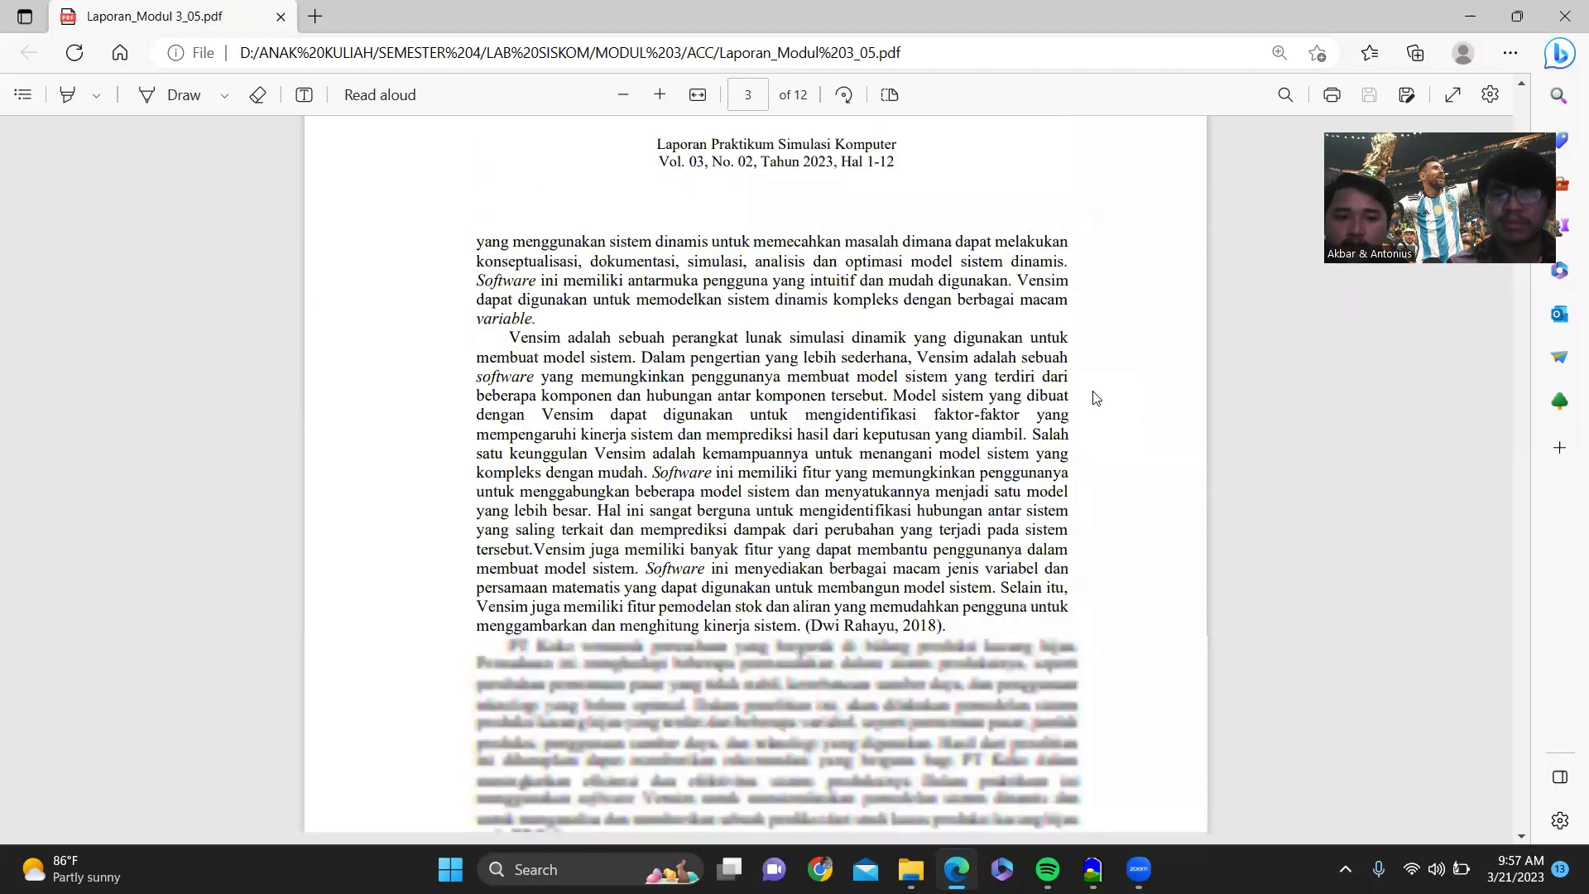
scroll(1097, 398, "down", 5)
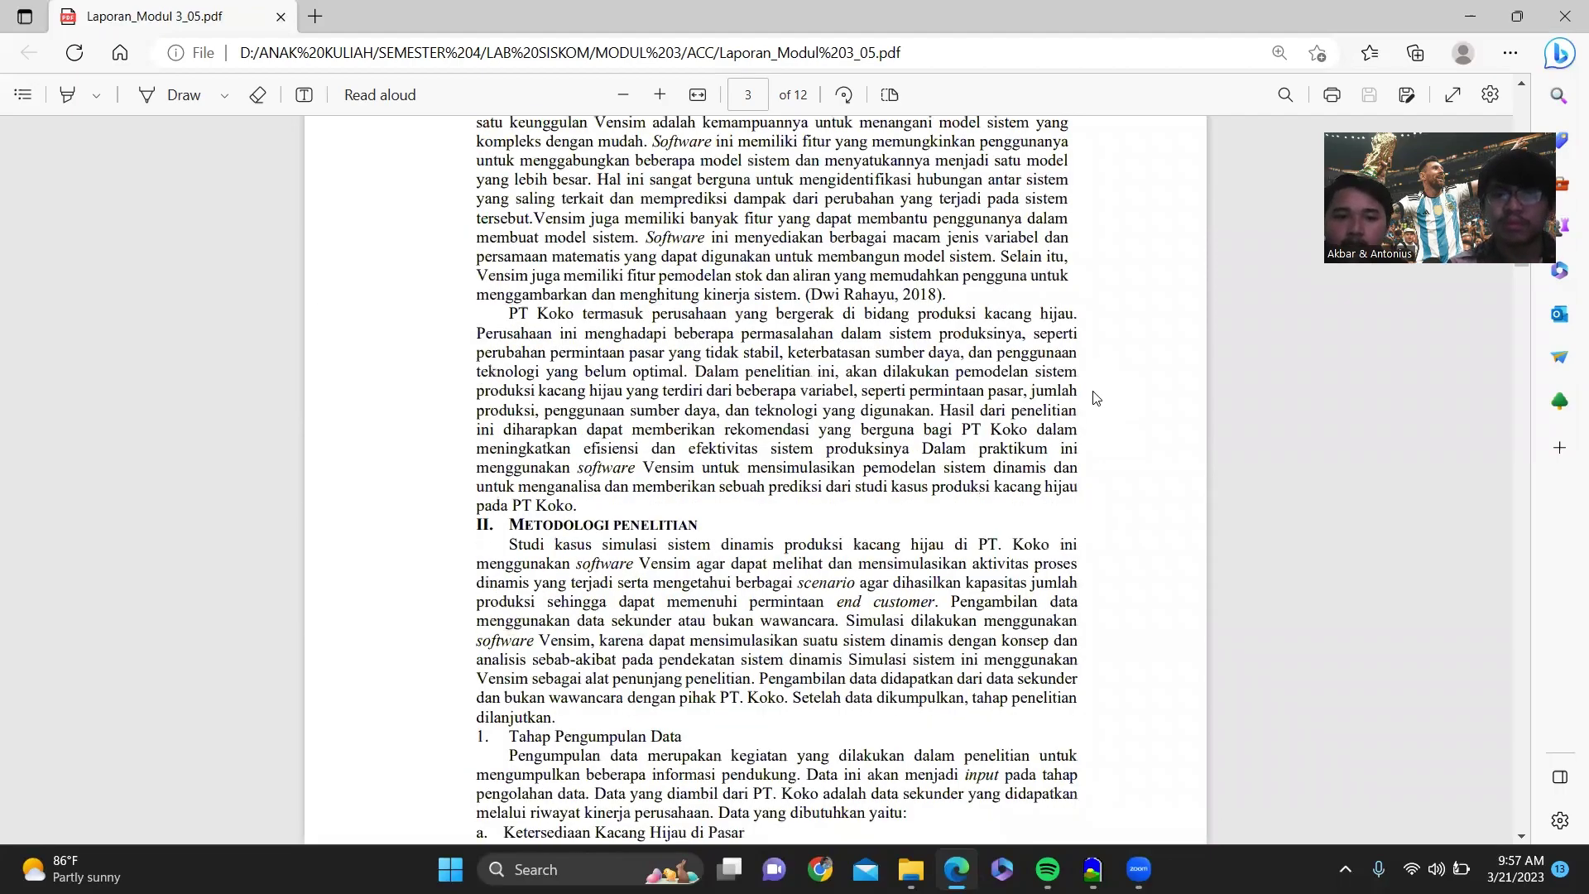
scroll(1096, 398, "up", 2)
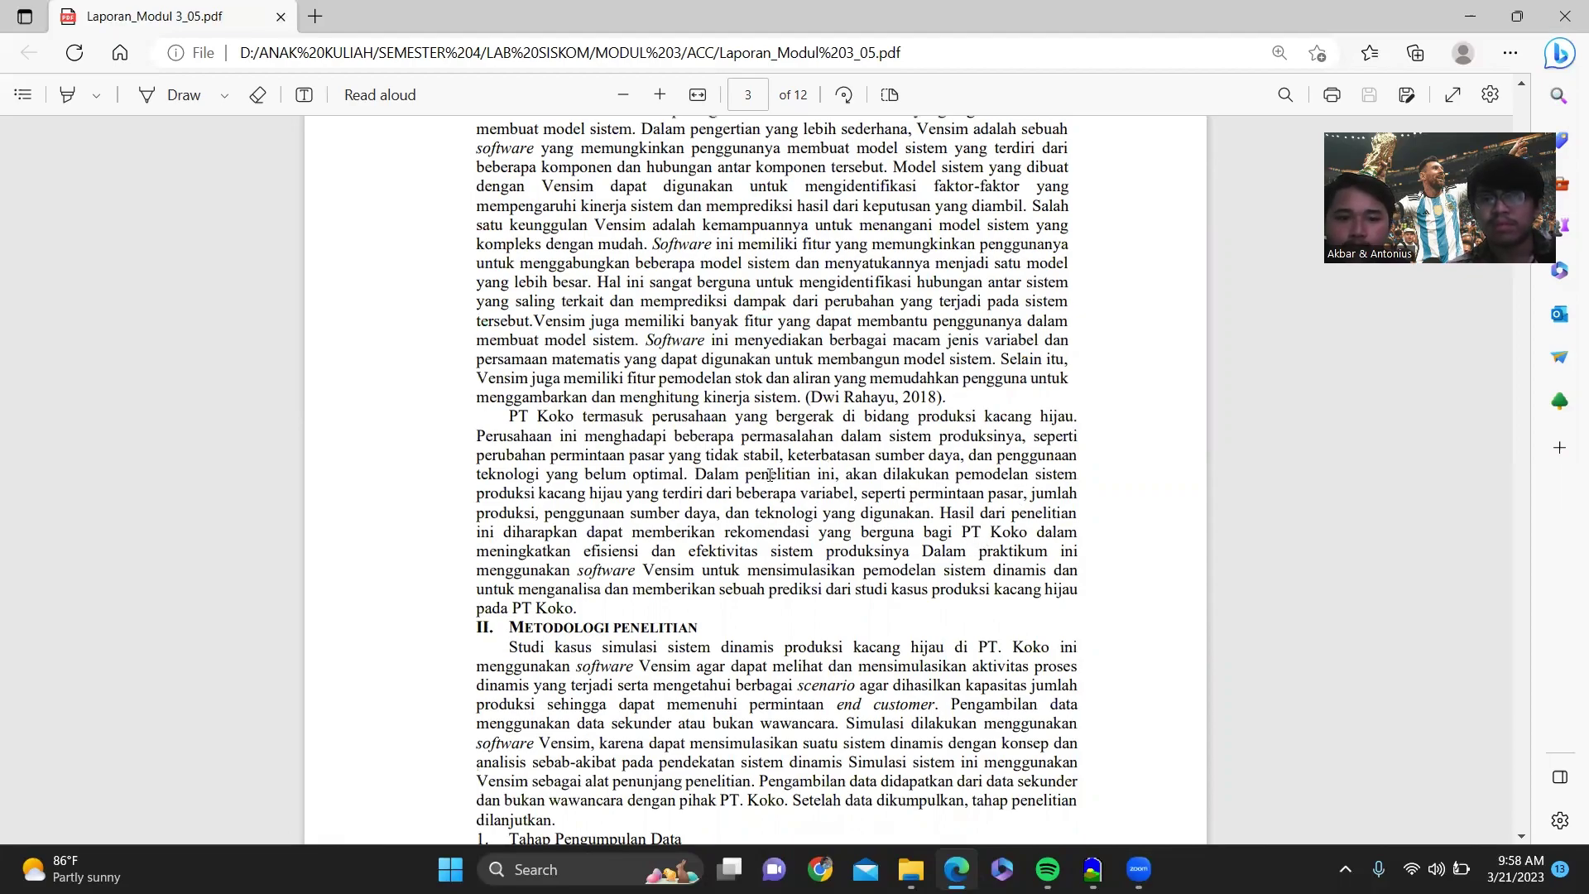
scroll(991, 497, "down", 1)
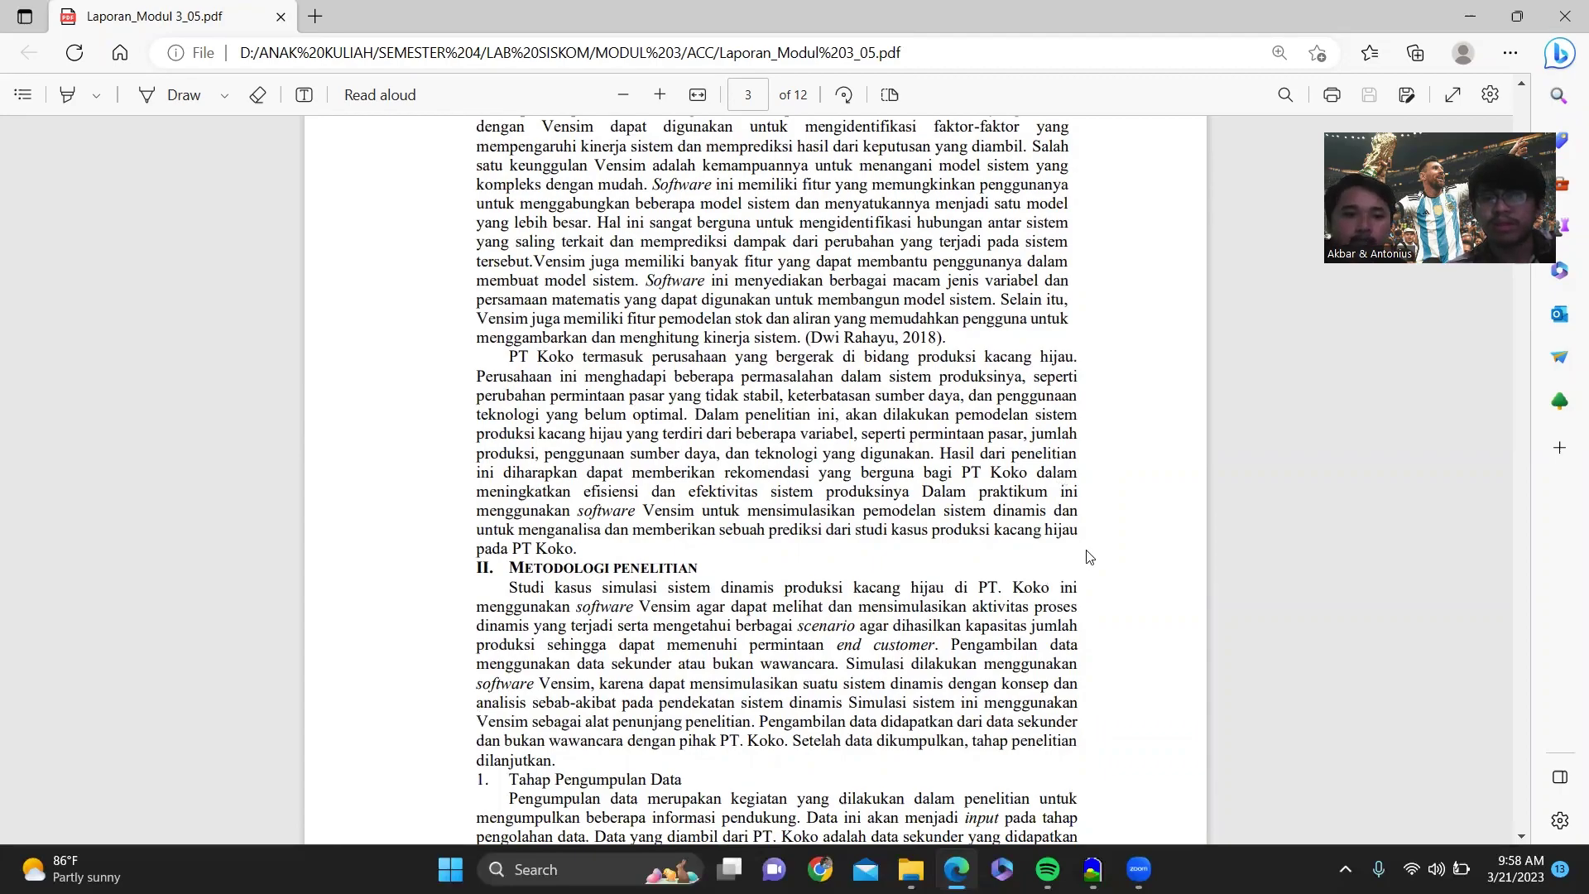
Review the report's methodology section, including its causal loop diagram and research flowchart, through to the model verification in the results section.
scroll(1088, 556, "down", 3)
scroll(1087, 556, "down", 1)
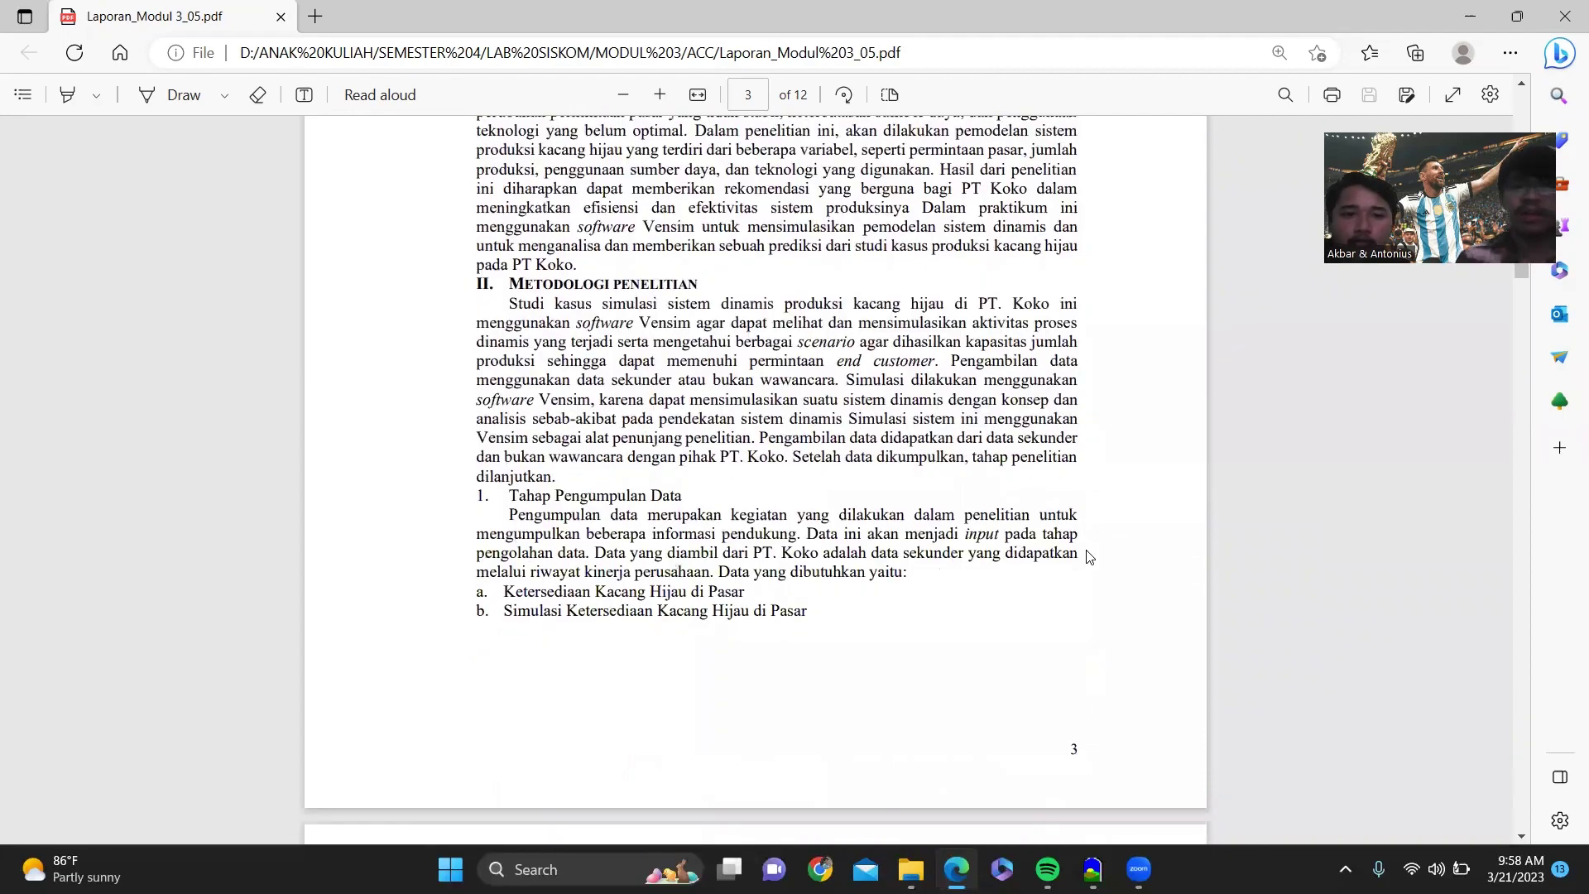
scroll(1088, 556, "down", 1)
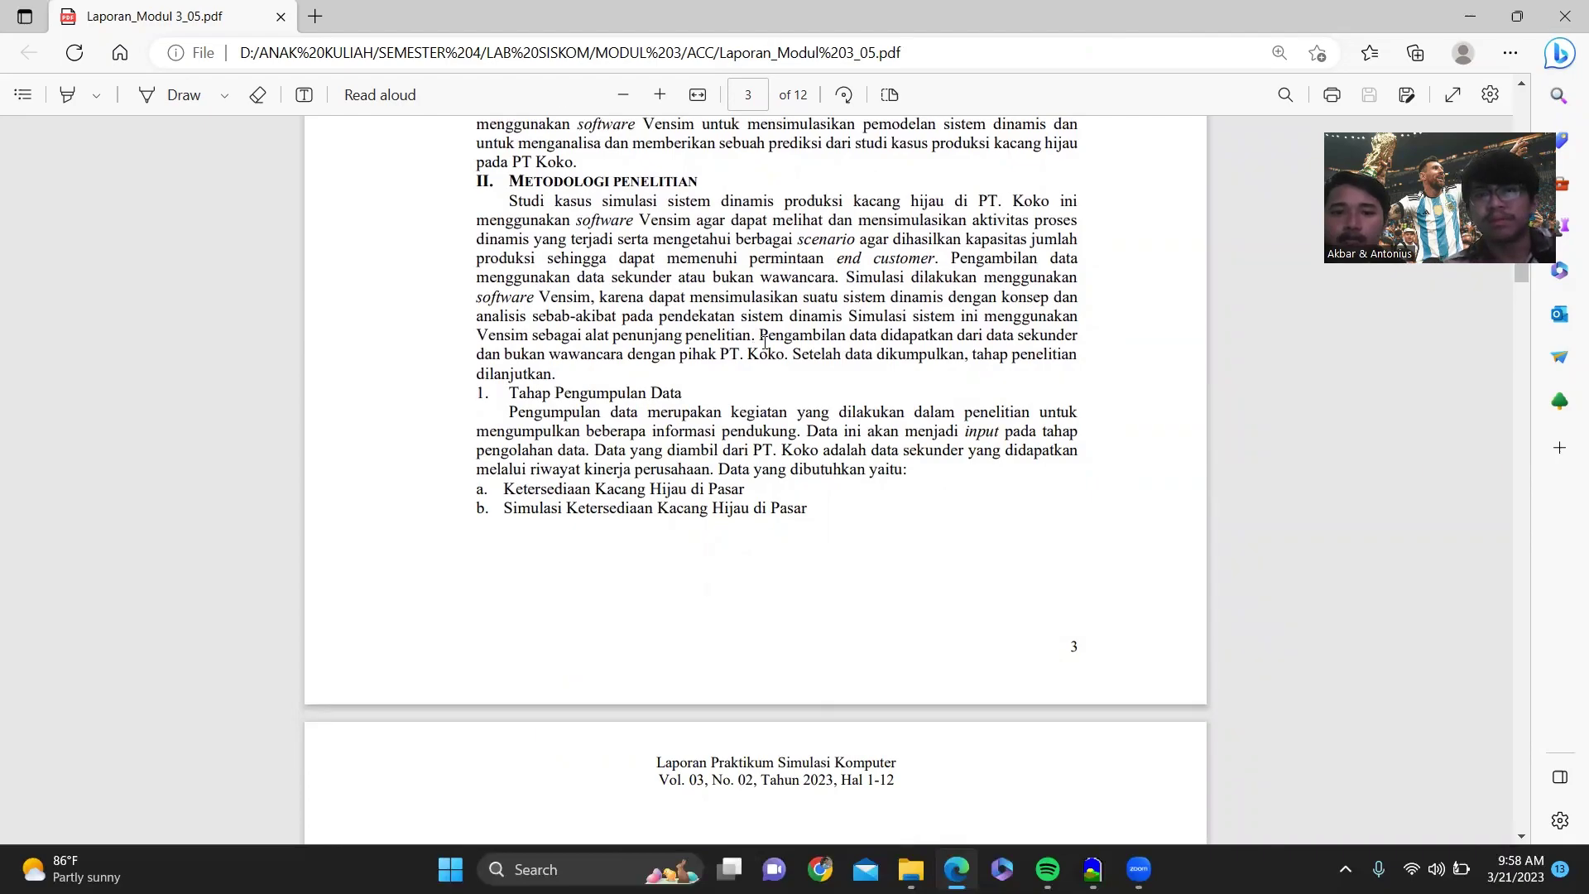
scroll(764, 342, "down", 2)
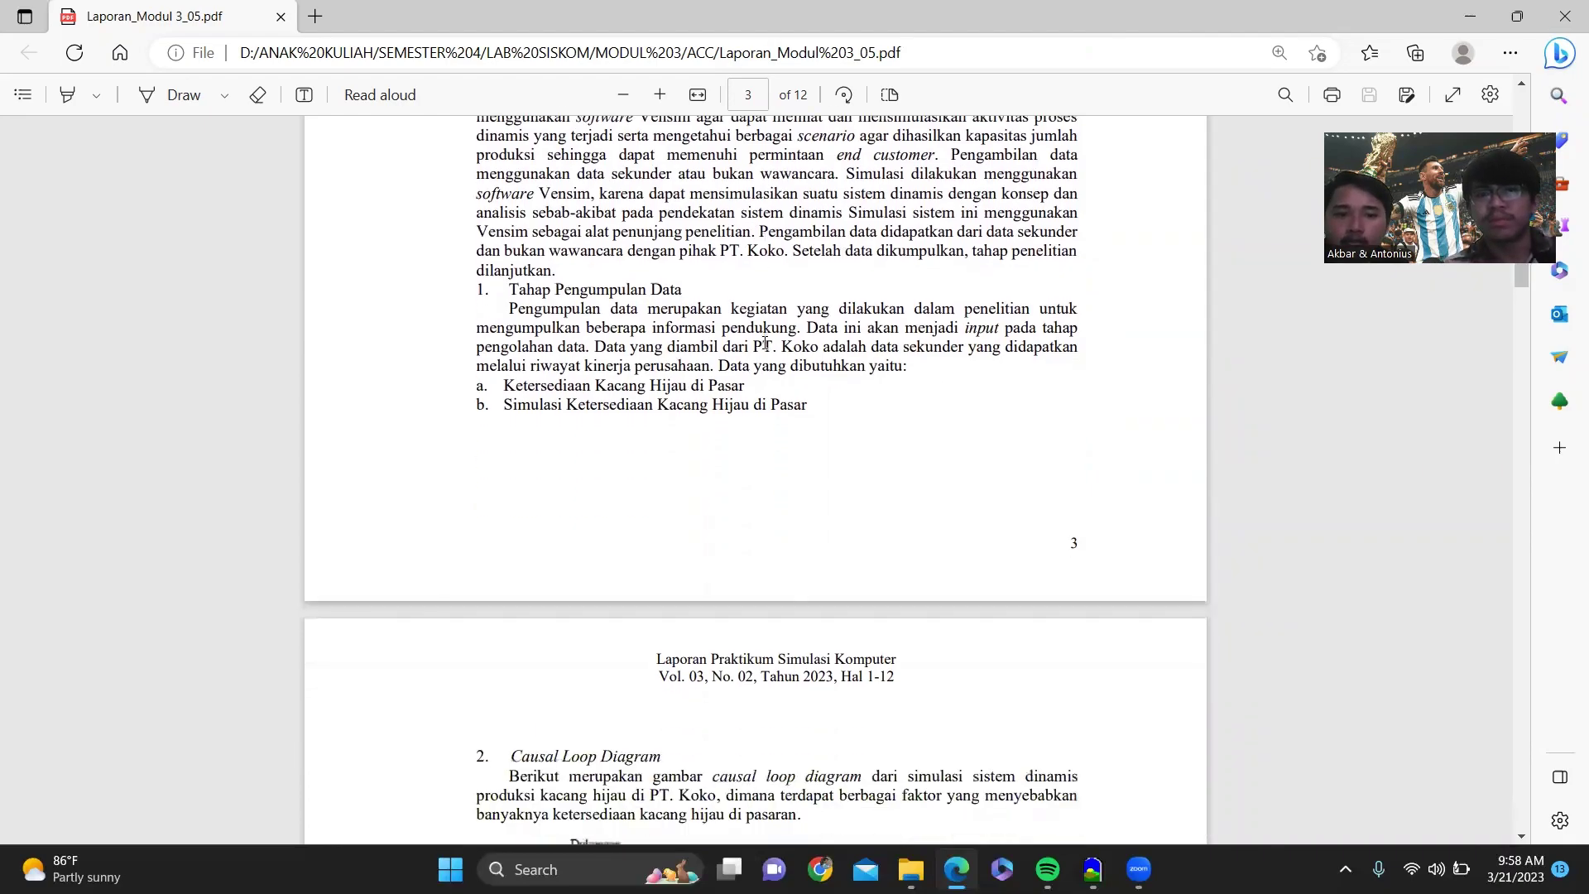
scroll(765, 342, "down", 4)
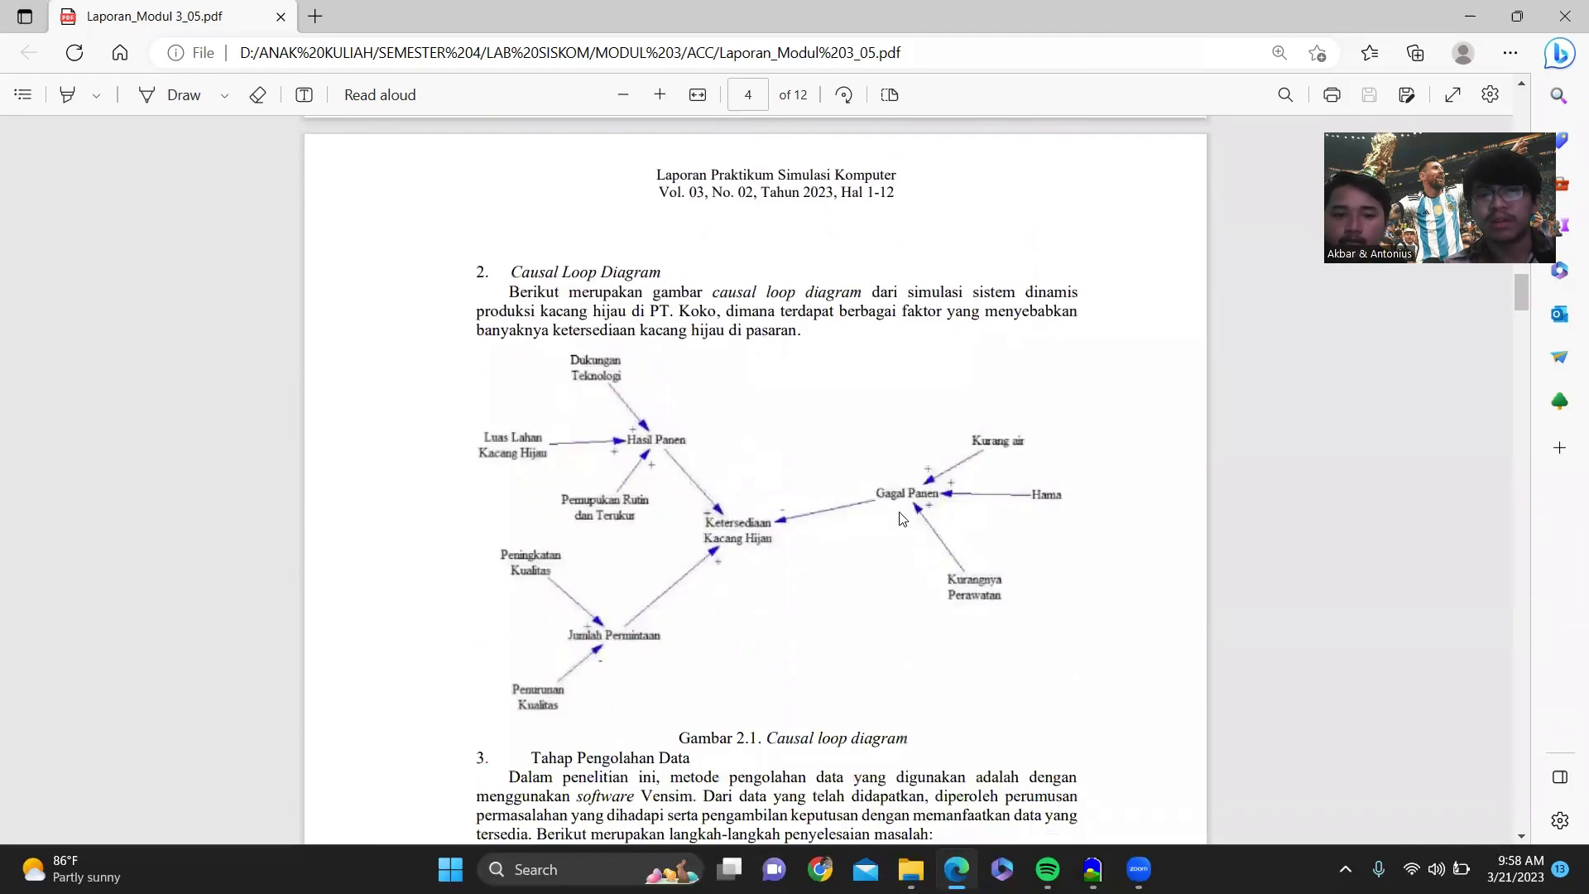
scroll(902, 519, "down", 3)
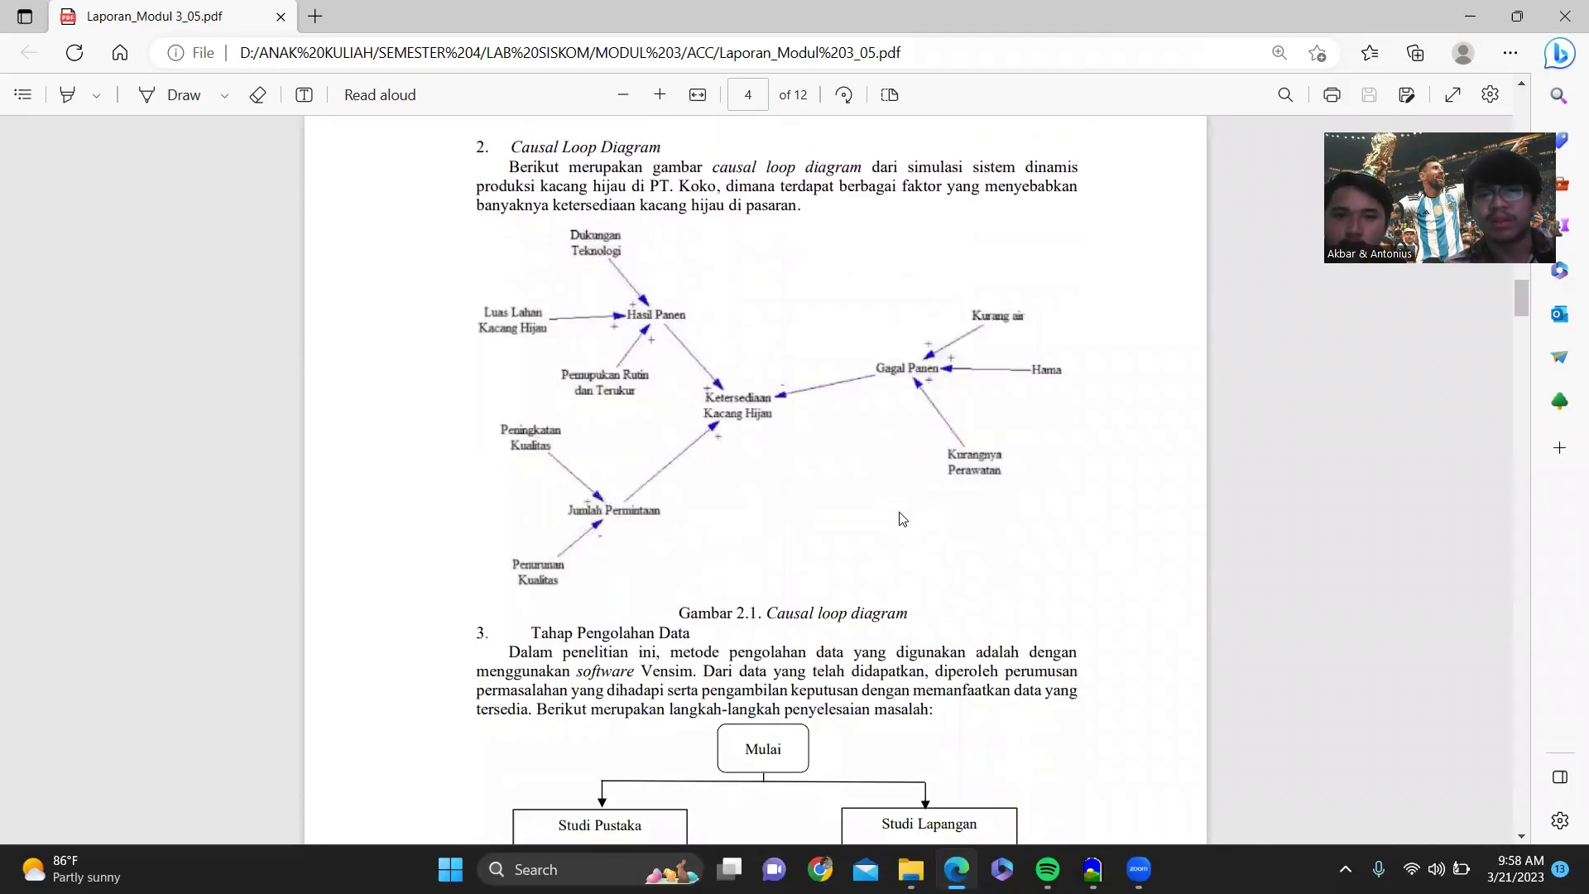
scroll(902, 518, "down", 3)
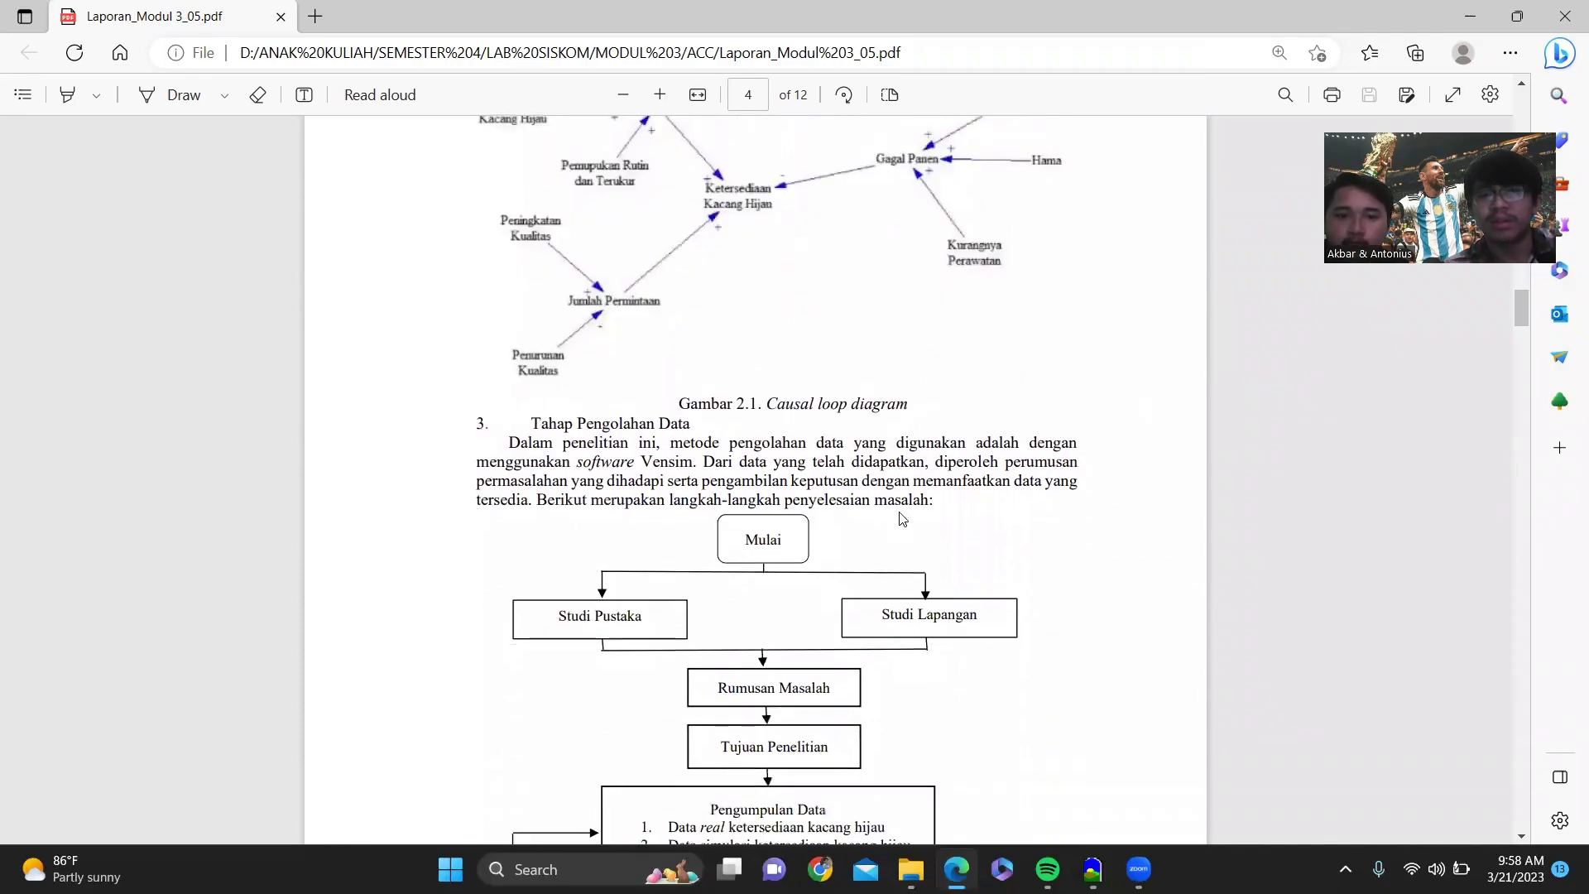
scroll(902, 519, "down", 15)
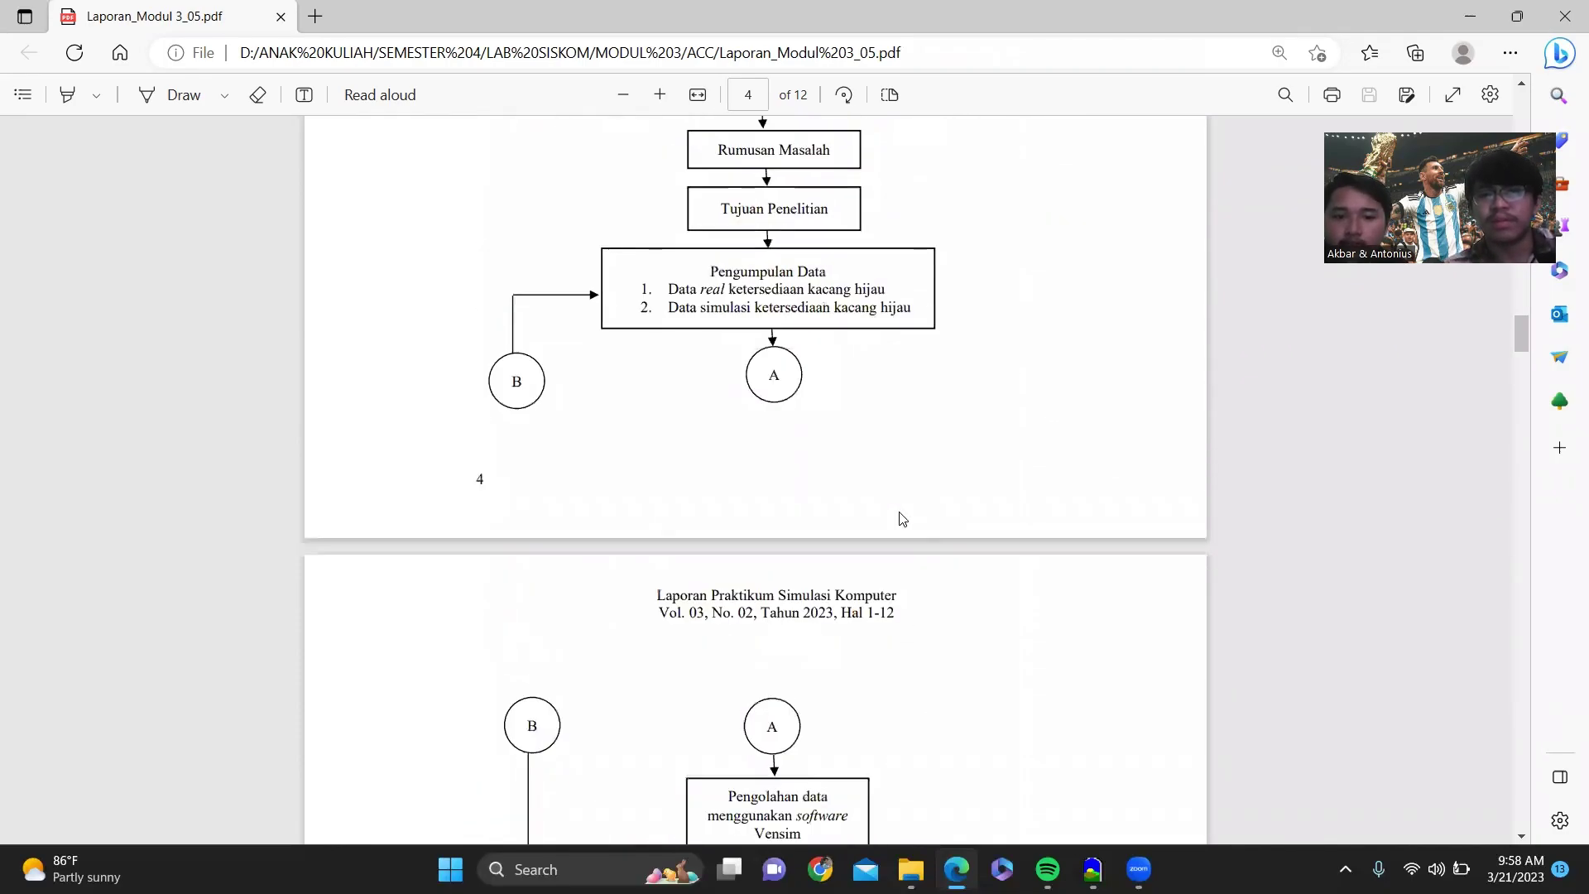
scroll(902, 519, "down", 14)
scroll(902, 519, "down", 1)
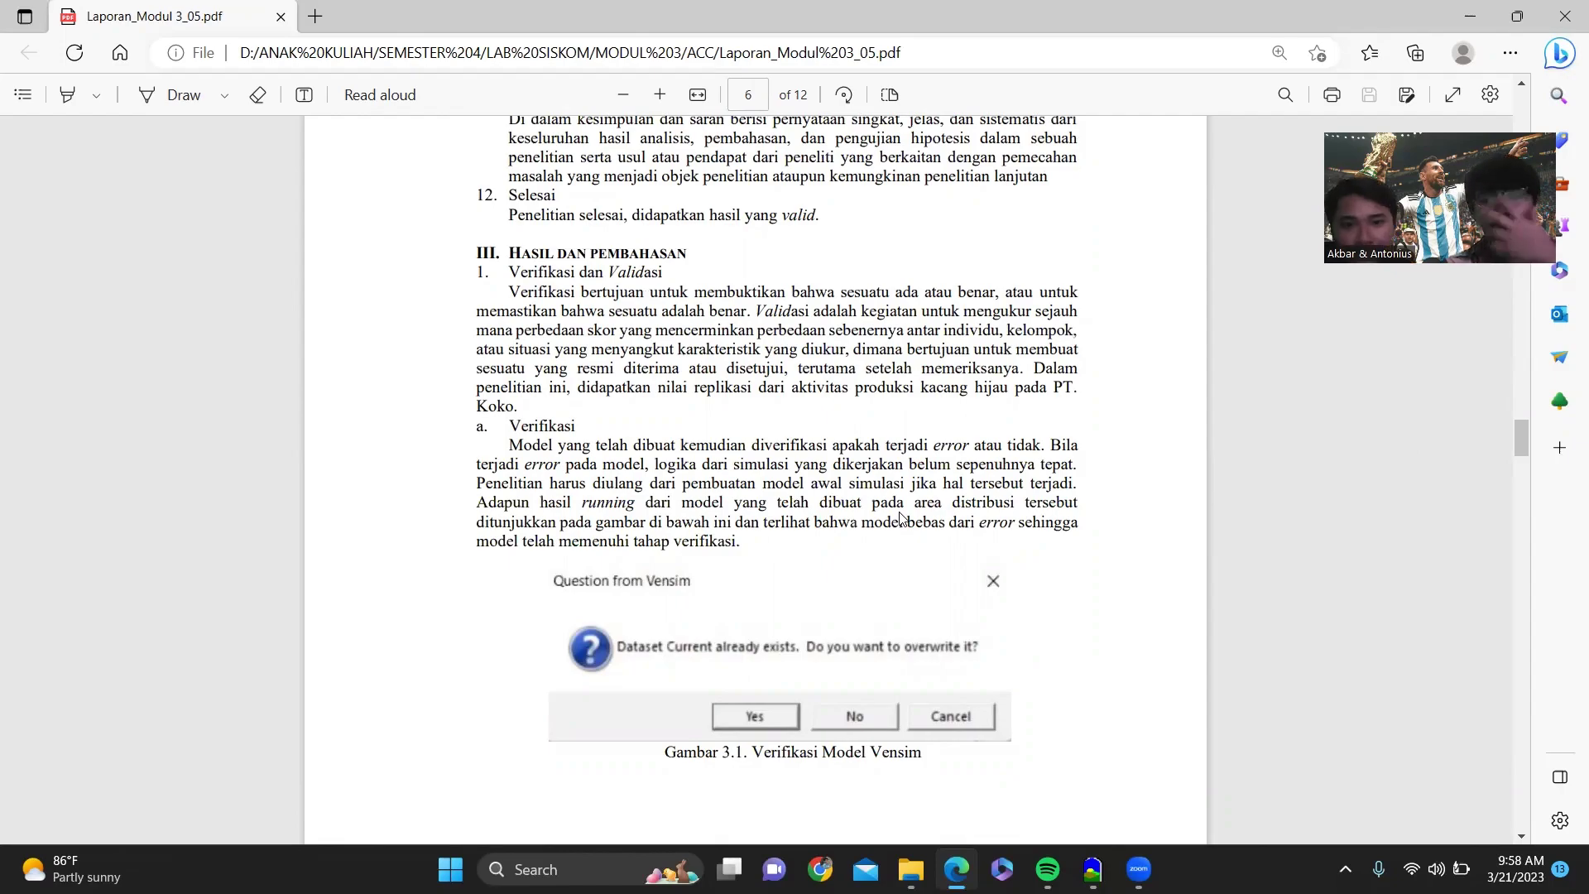
Switch to the Vensim causal loop diagram CLD_Modul 3_05.mdl and highlight all its elements briefly to examine the whole diagram.
mouse_move(1092, 868)
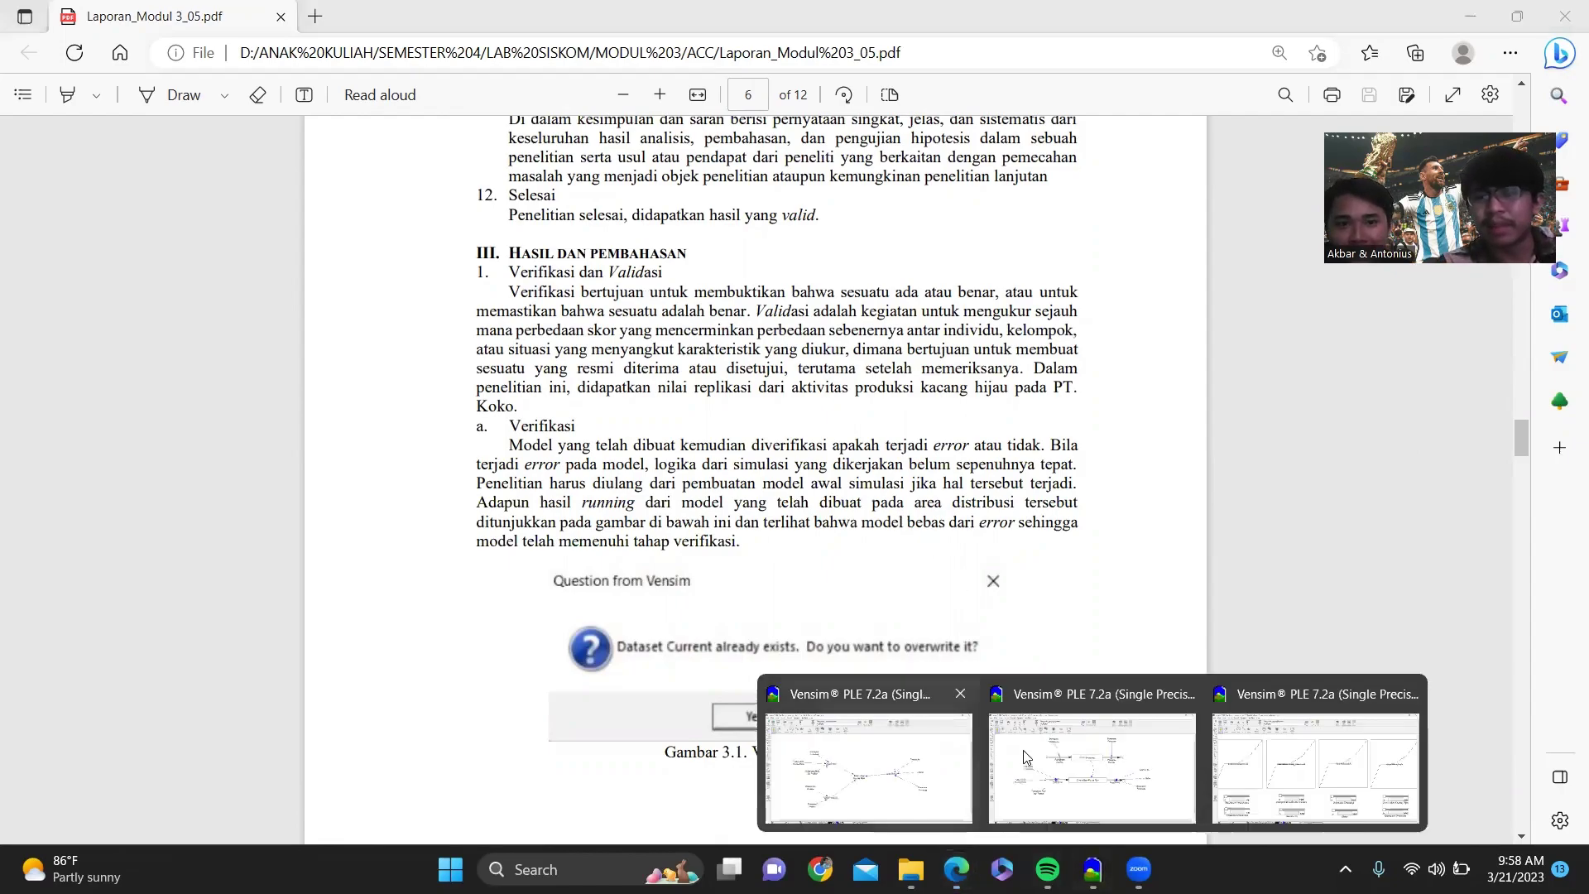
left_click(912, 761)
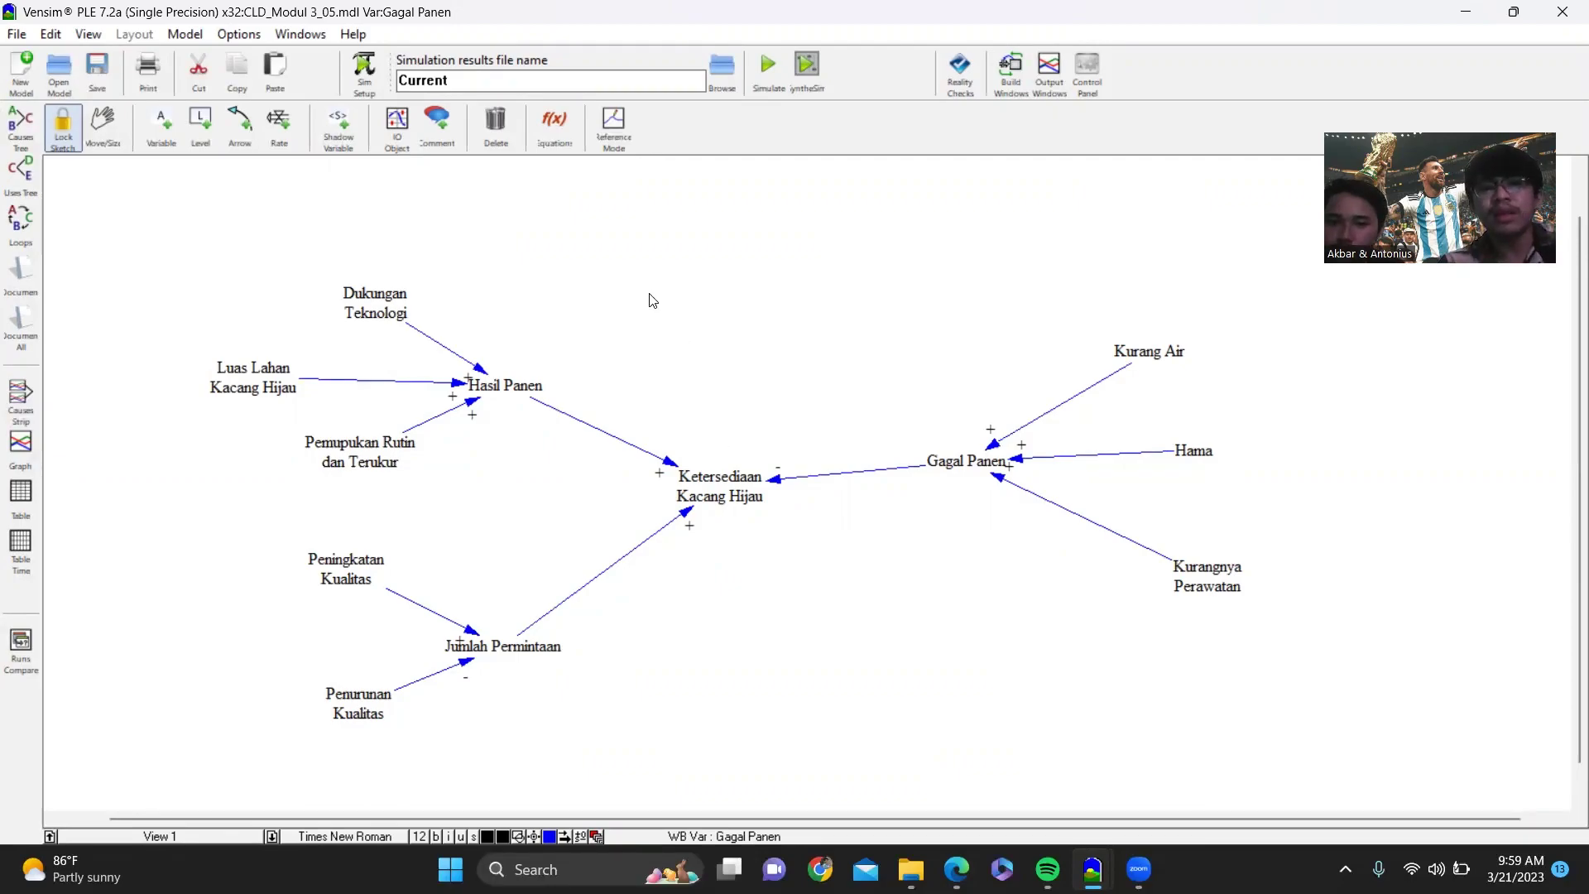
key("ctrl+a")
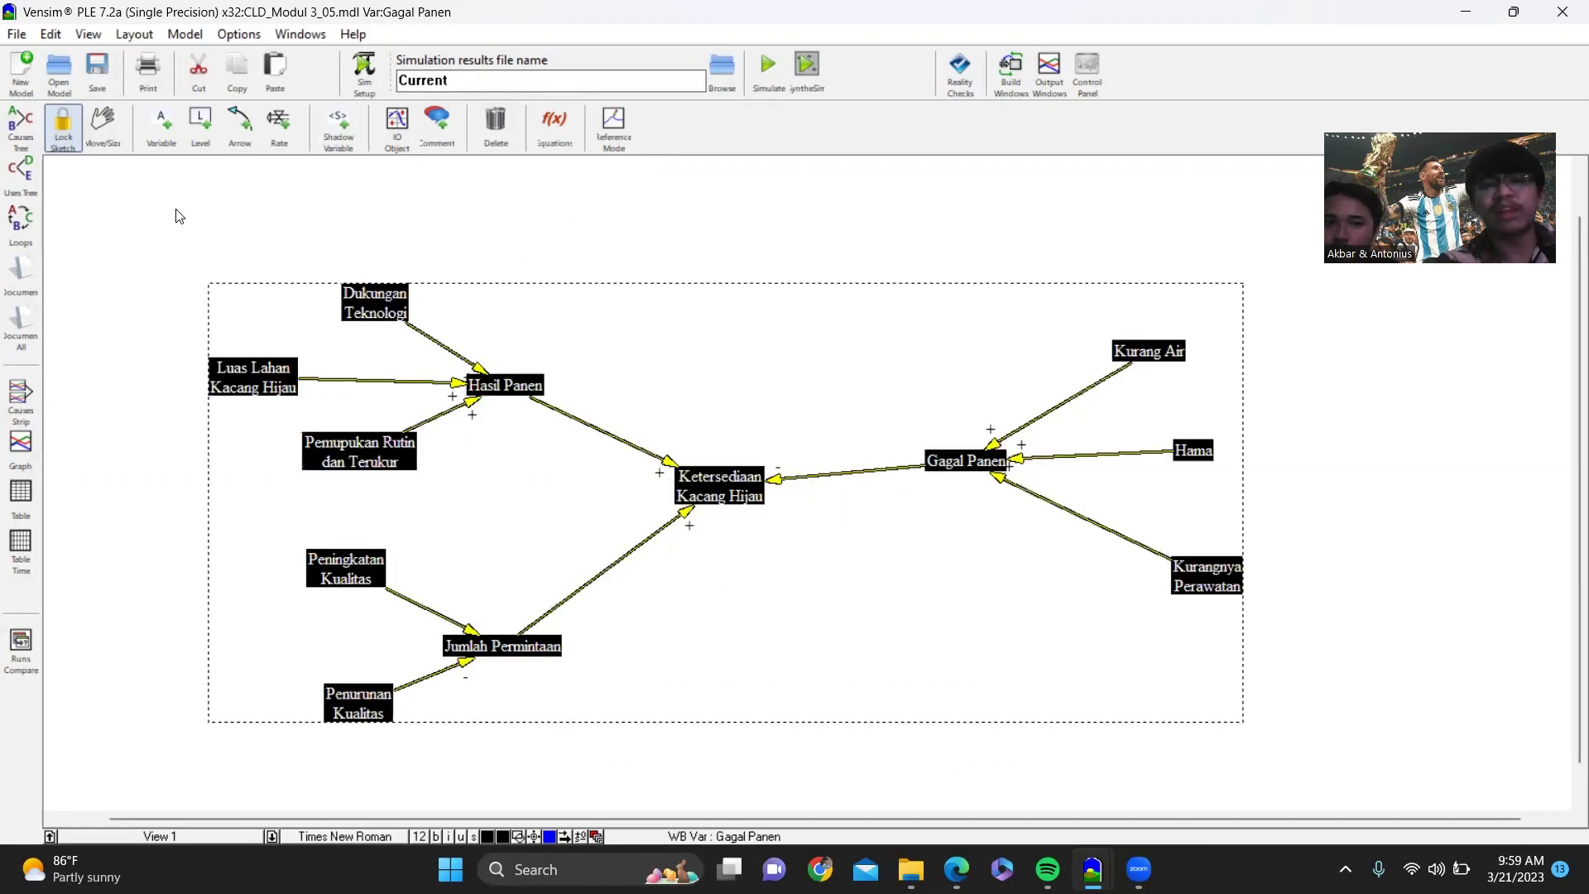
left_click(298, 258)
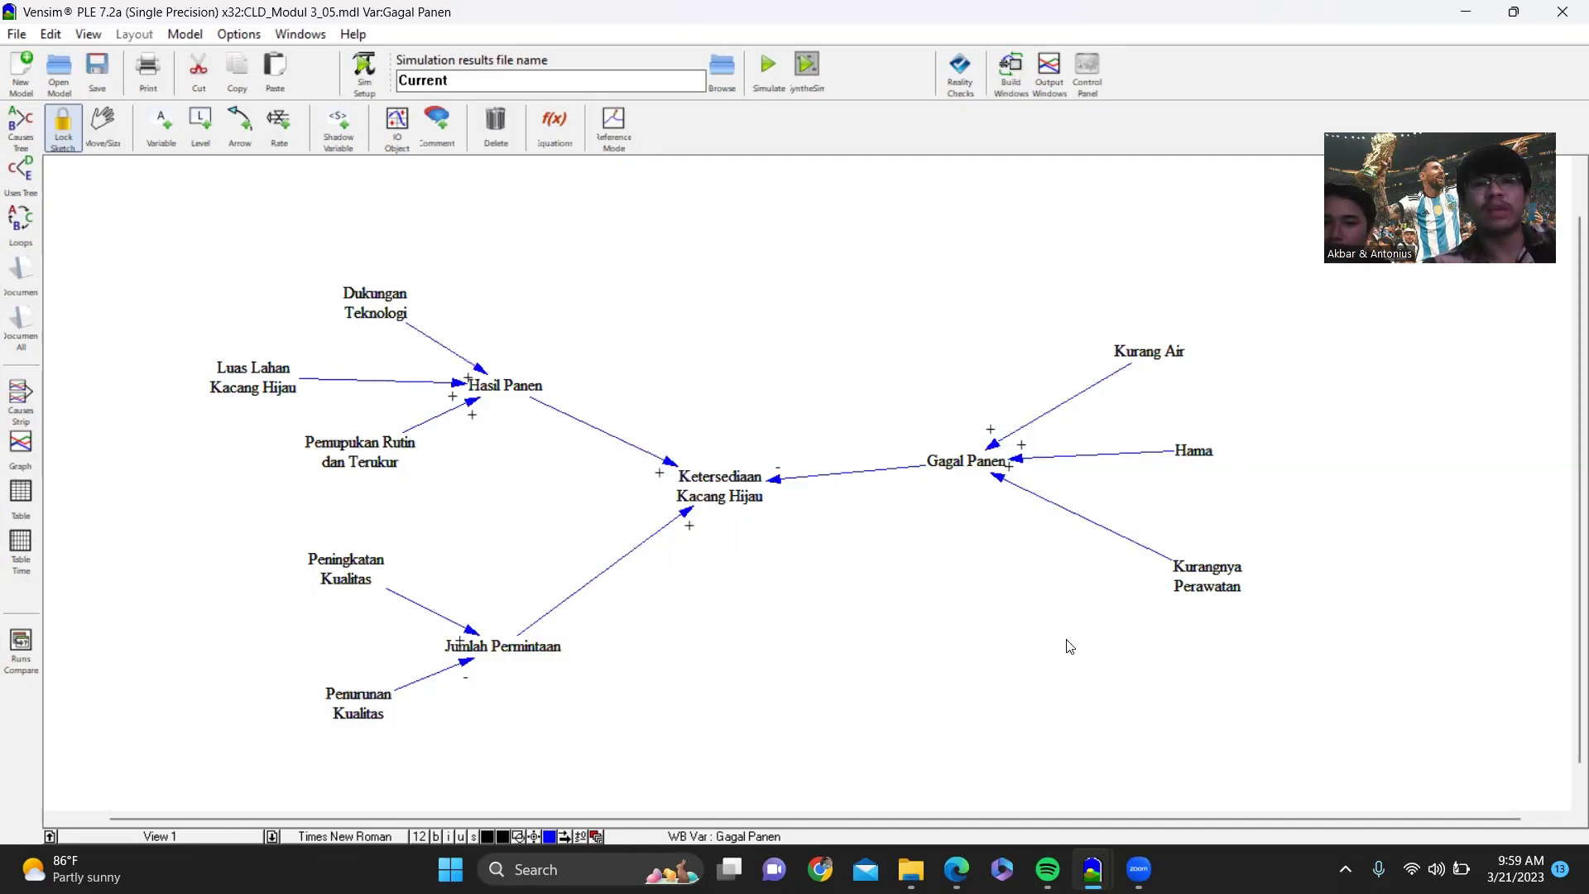
Switch to the SFD_Modul 3_05.mdl model and inspect the equations of Persentase Peningkatan and Persentase Penurunan.
mouse_move(1092, 869)
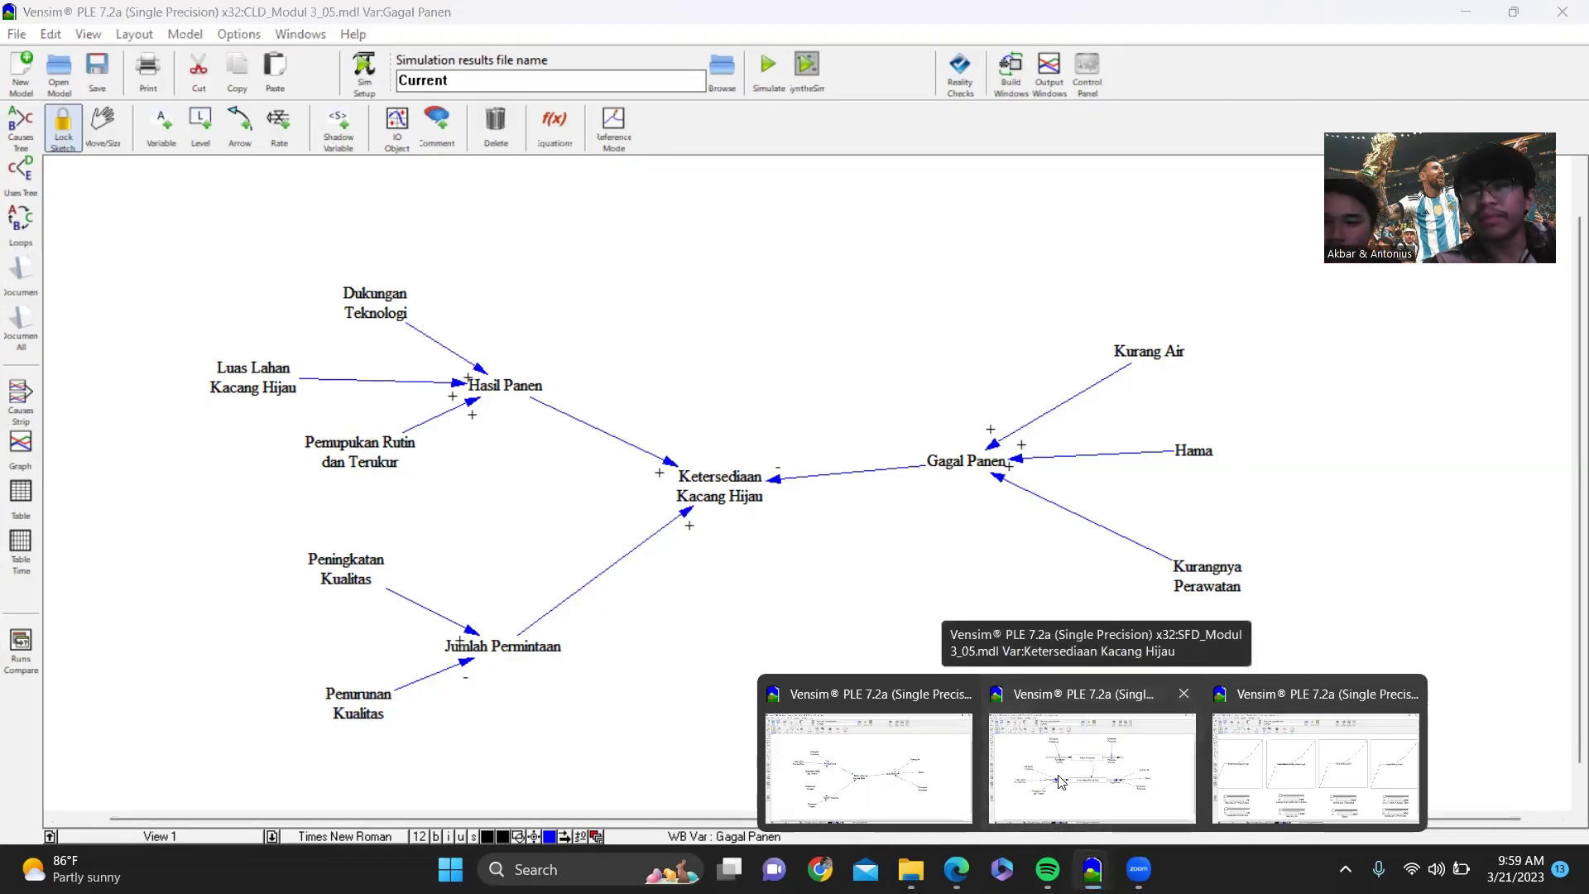
left_click(1063, 784)
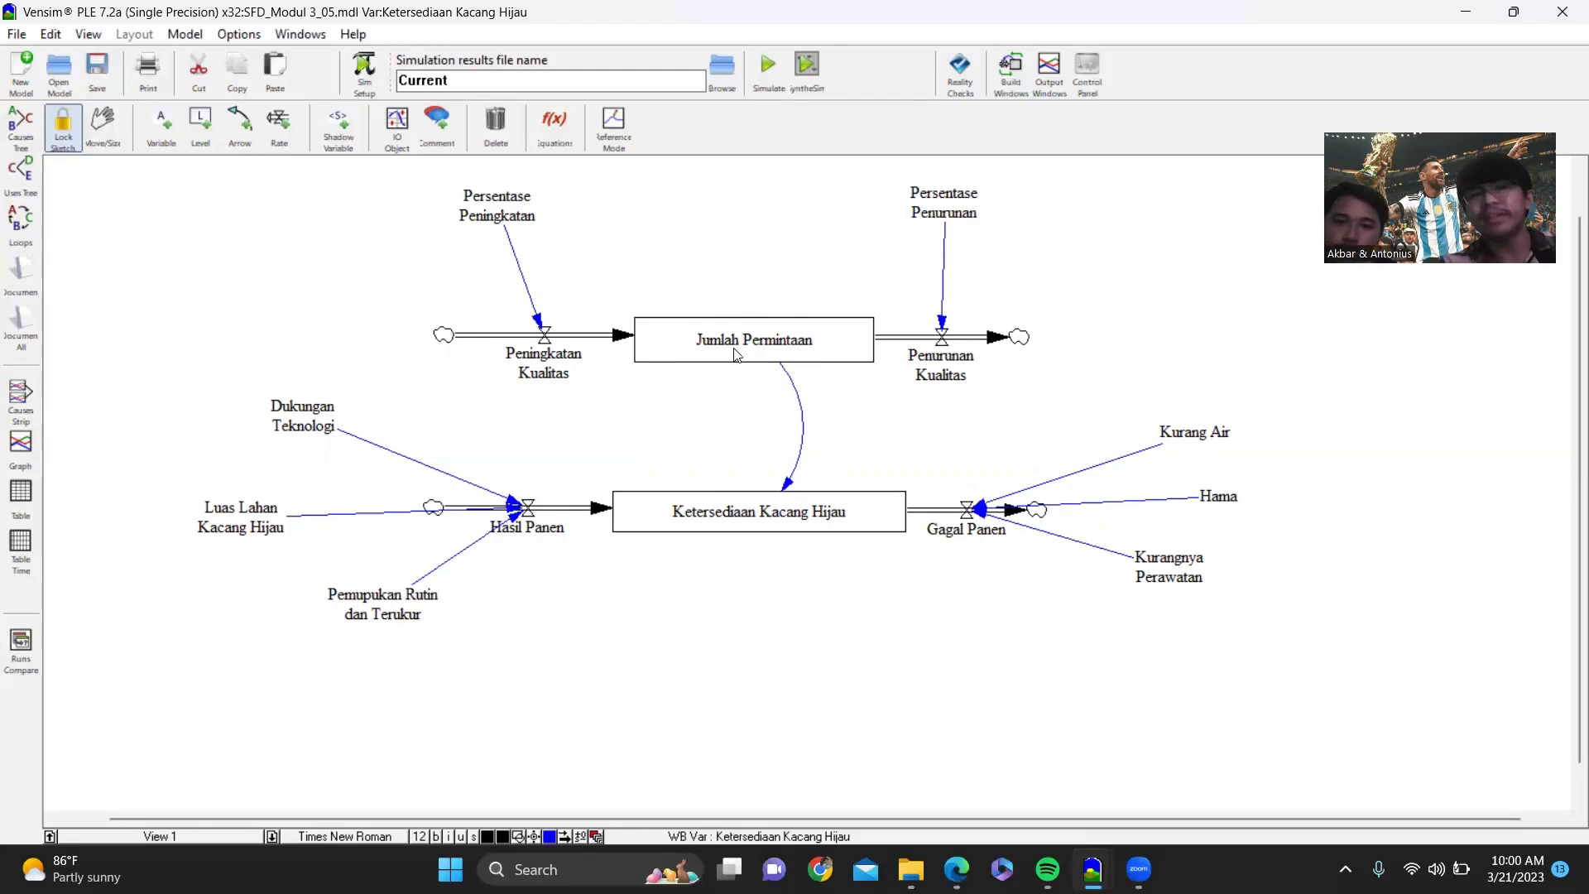
left_click(562, 134)
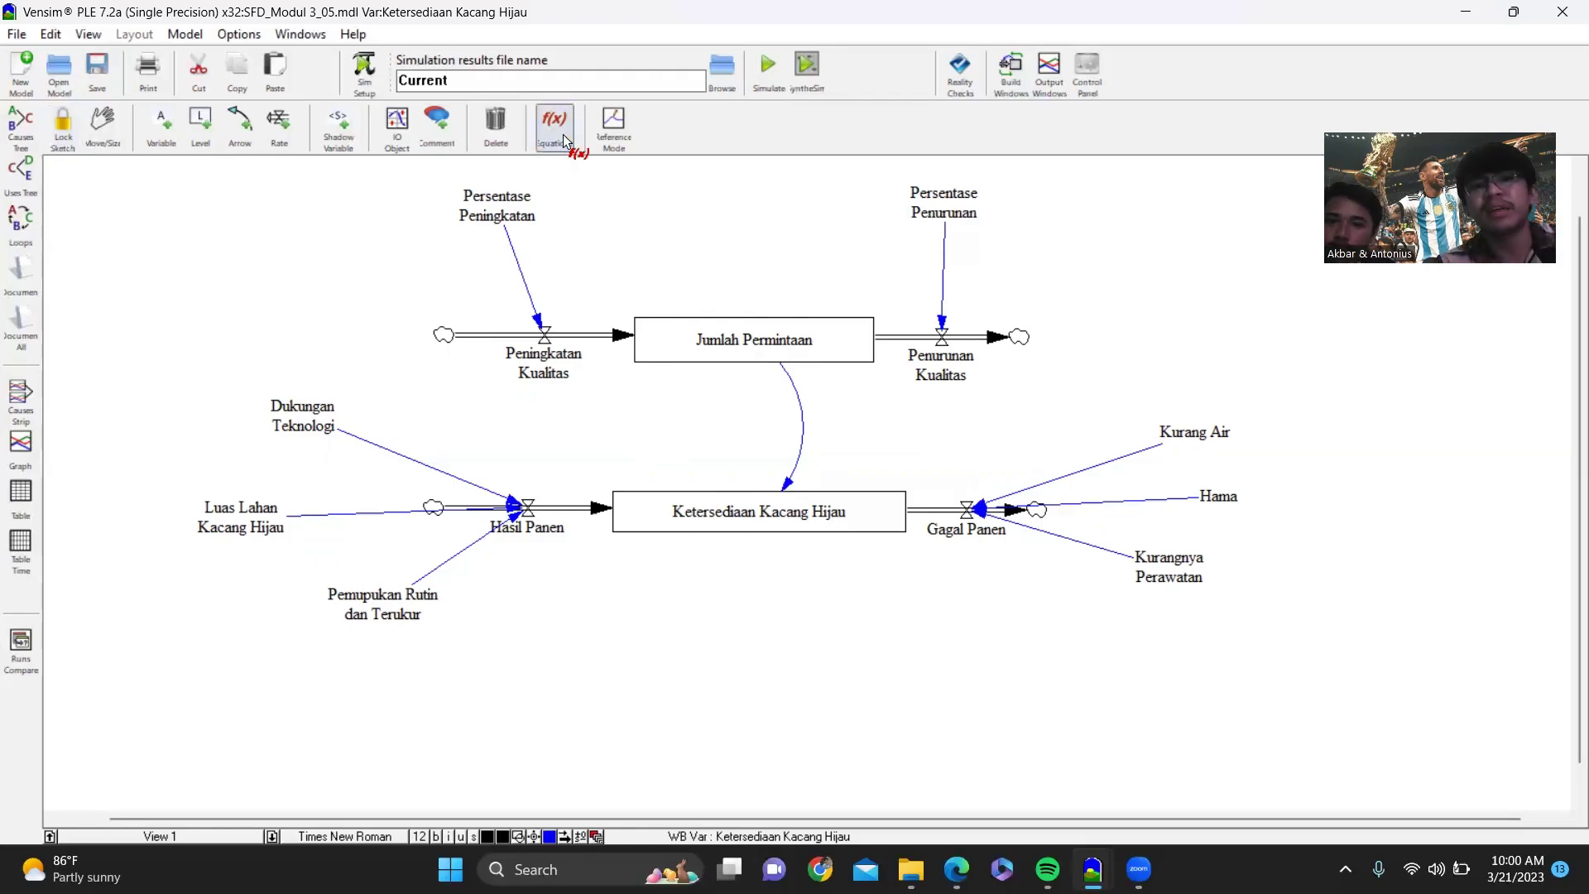
left_click(521, 207)
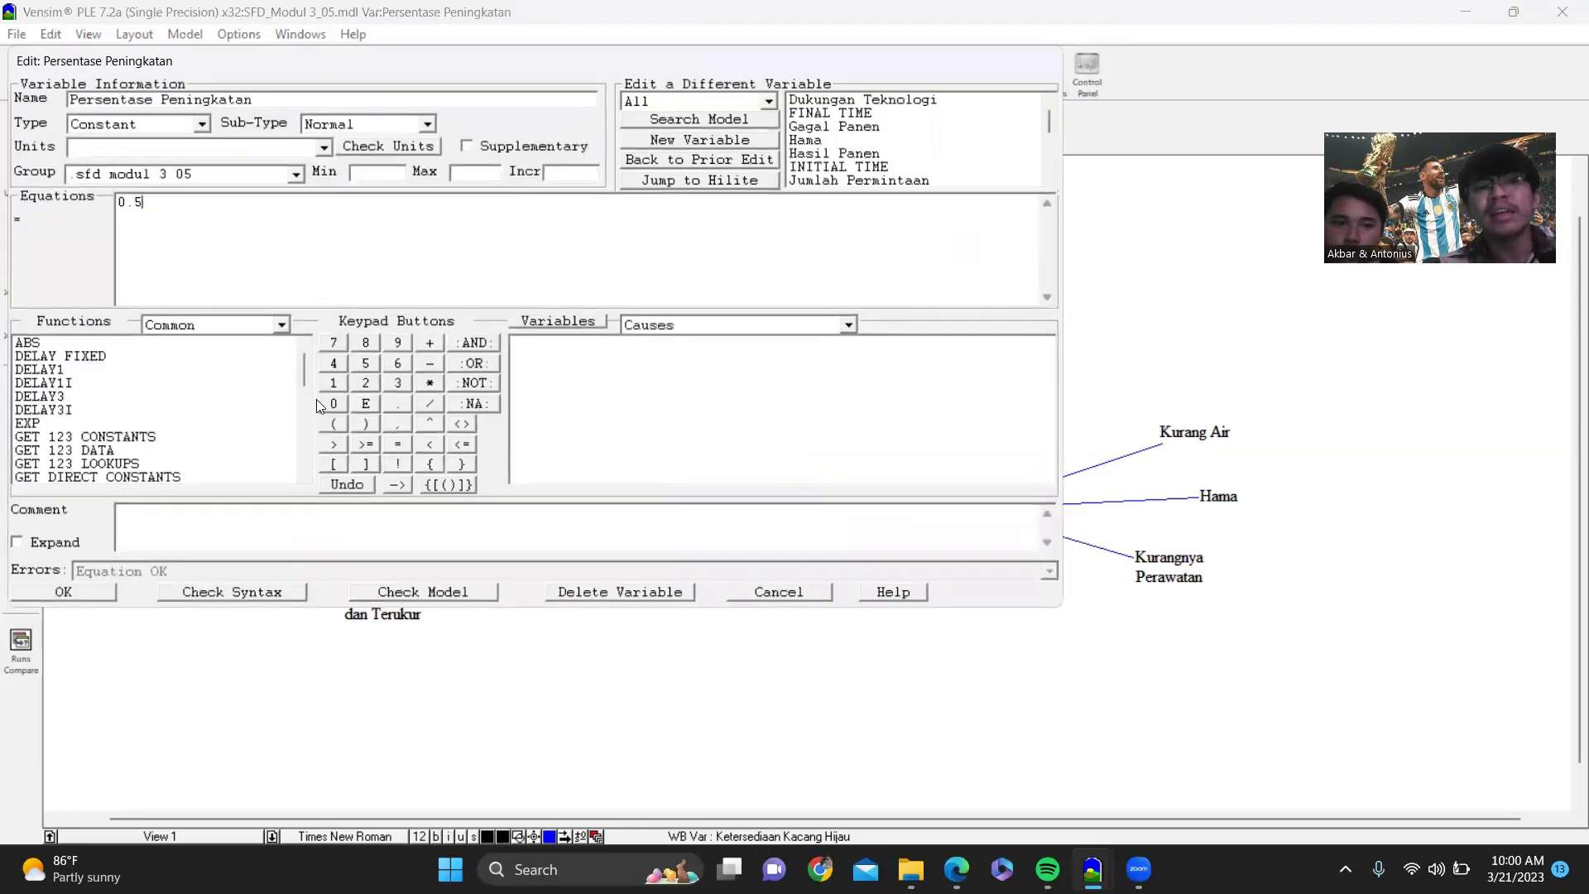
left_click(77, 596)
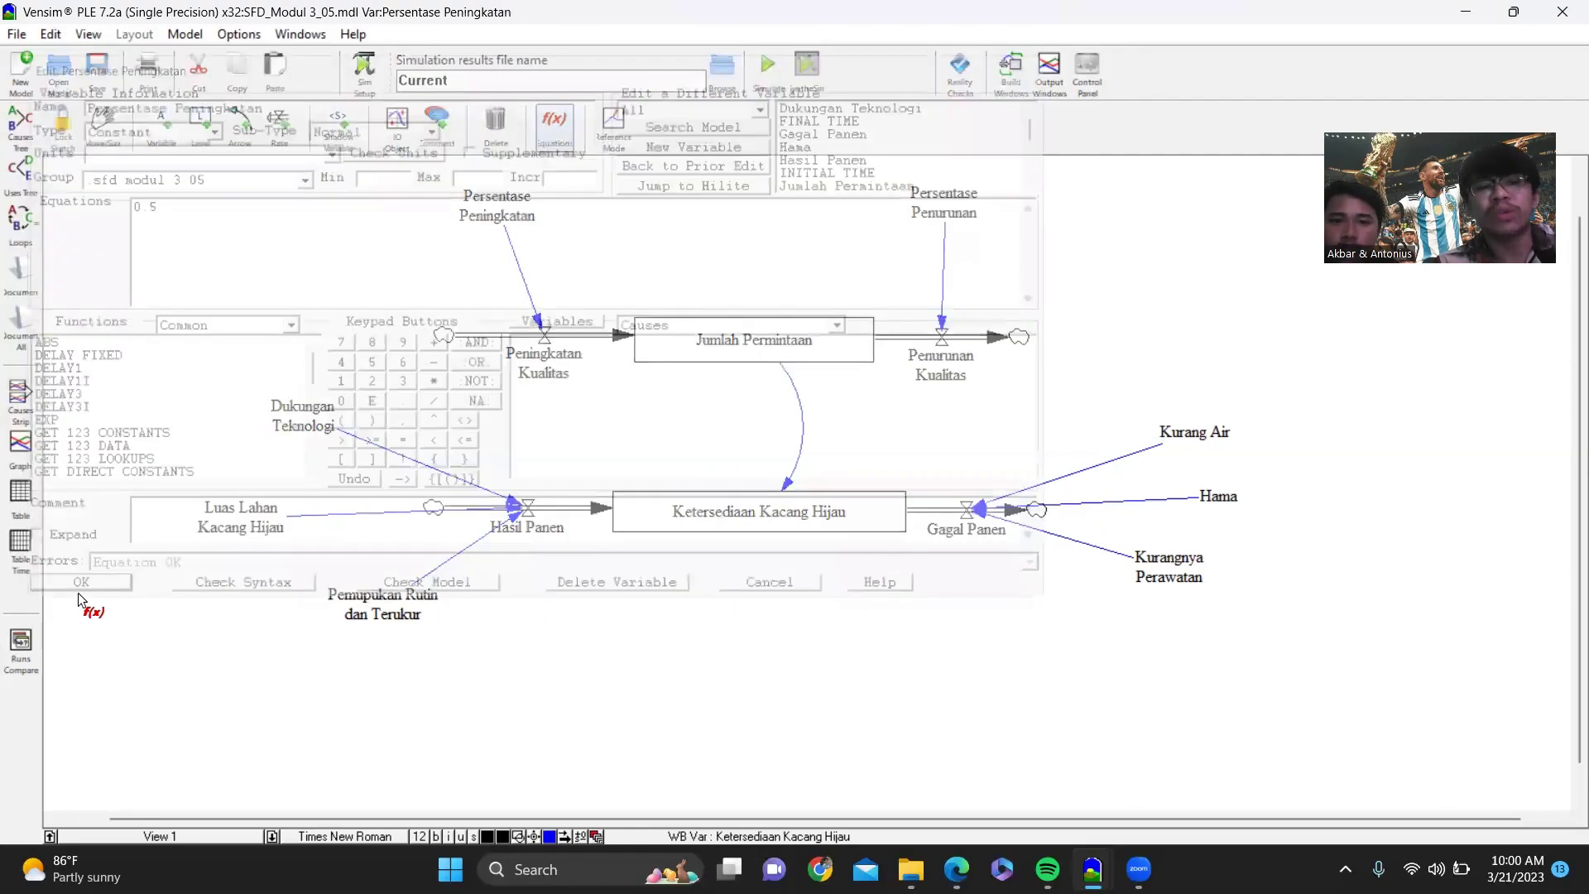
left_click(942, 212)
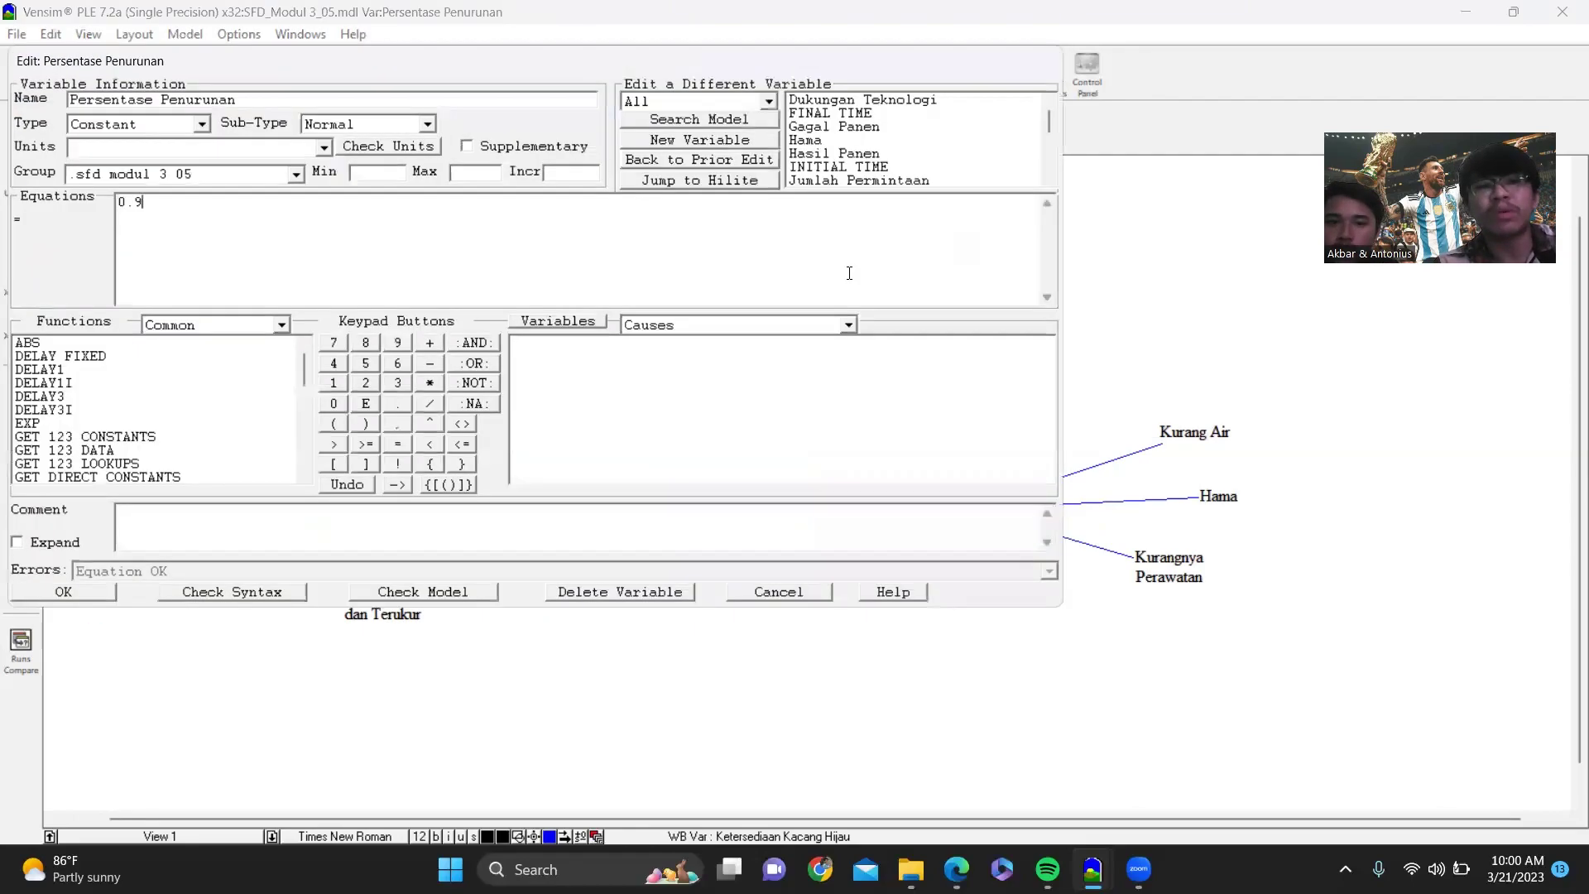
left_click(77, 594)
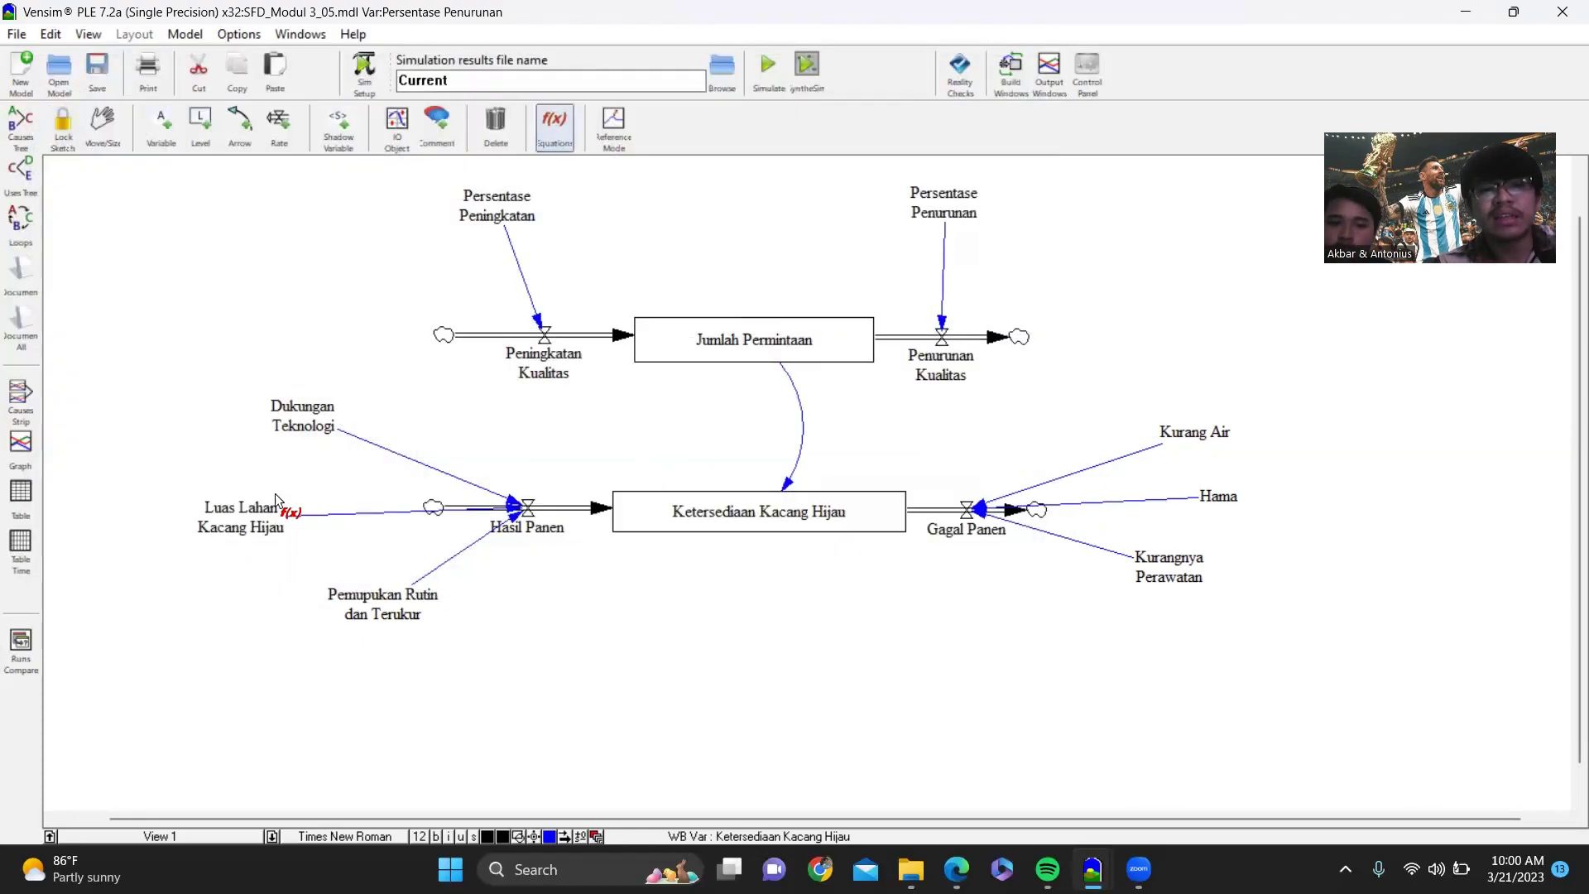
Inspect the equation and initial value of the Jumlah Permintaan level, plus the equation of the Peningkatan Kualitas rate.
left_click(688, 345)
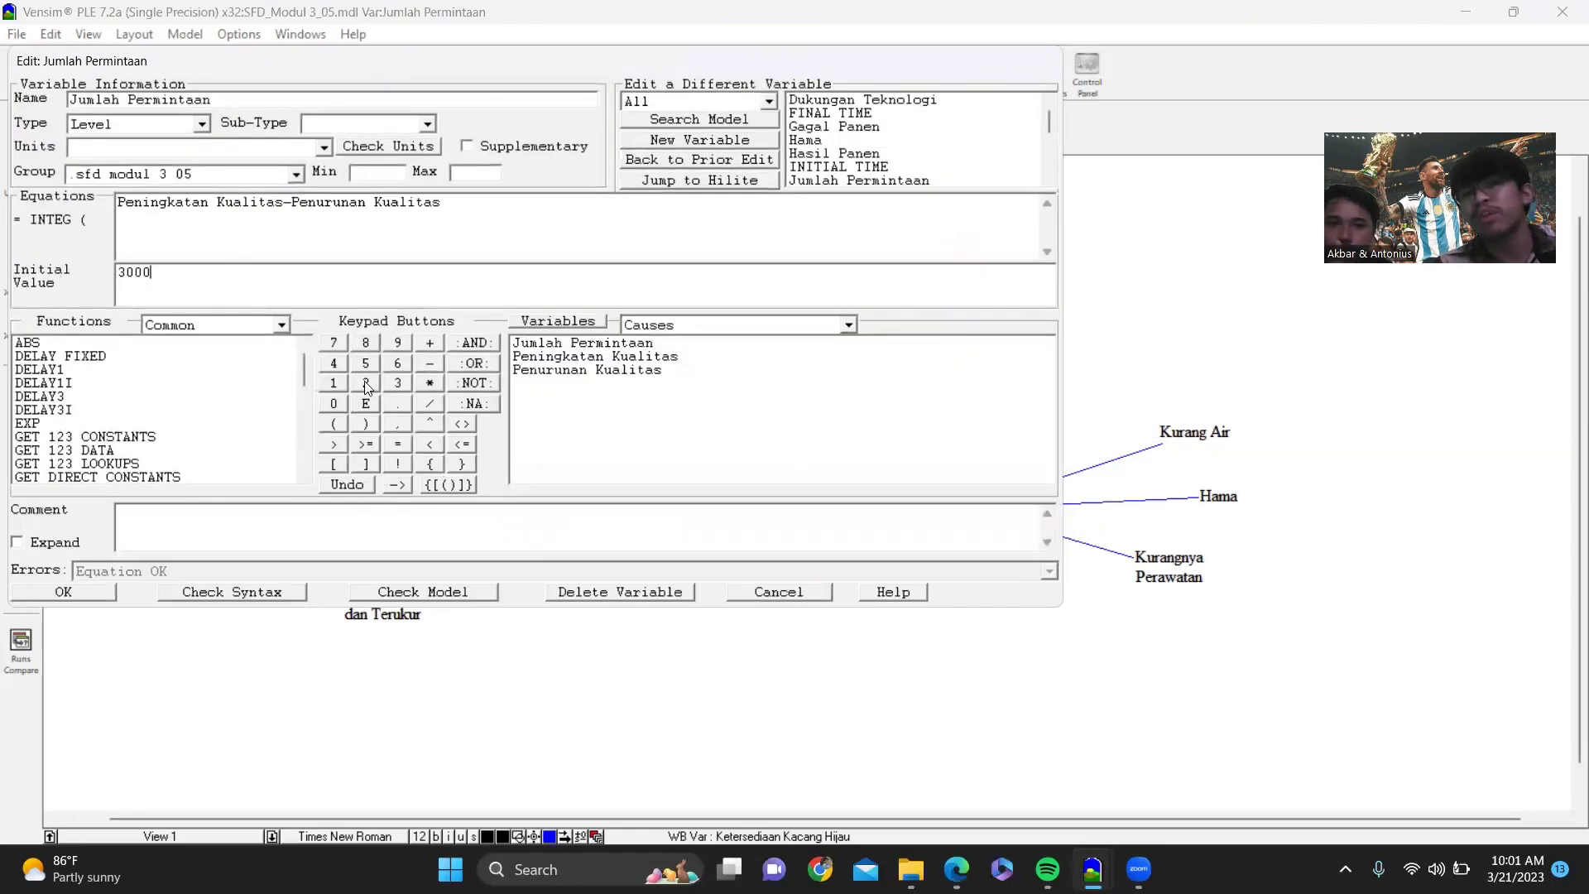
left_click(76, 592)
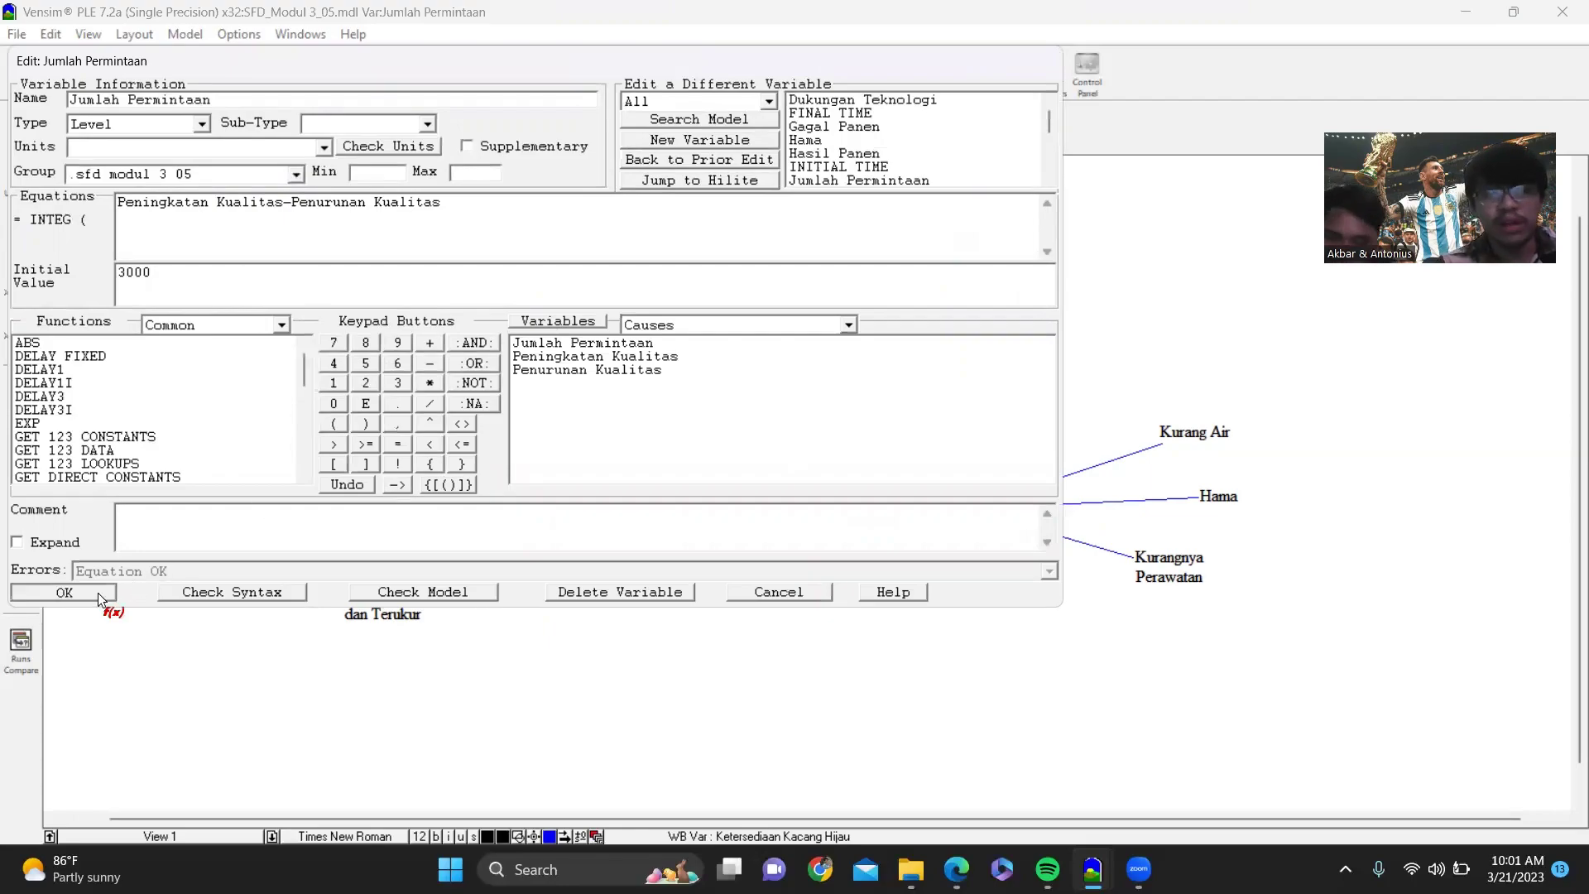
left_click(526, 374)
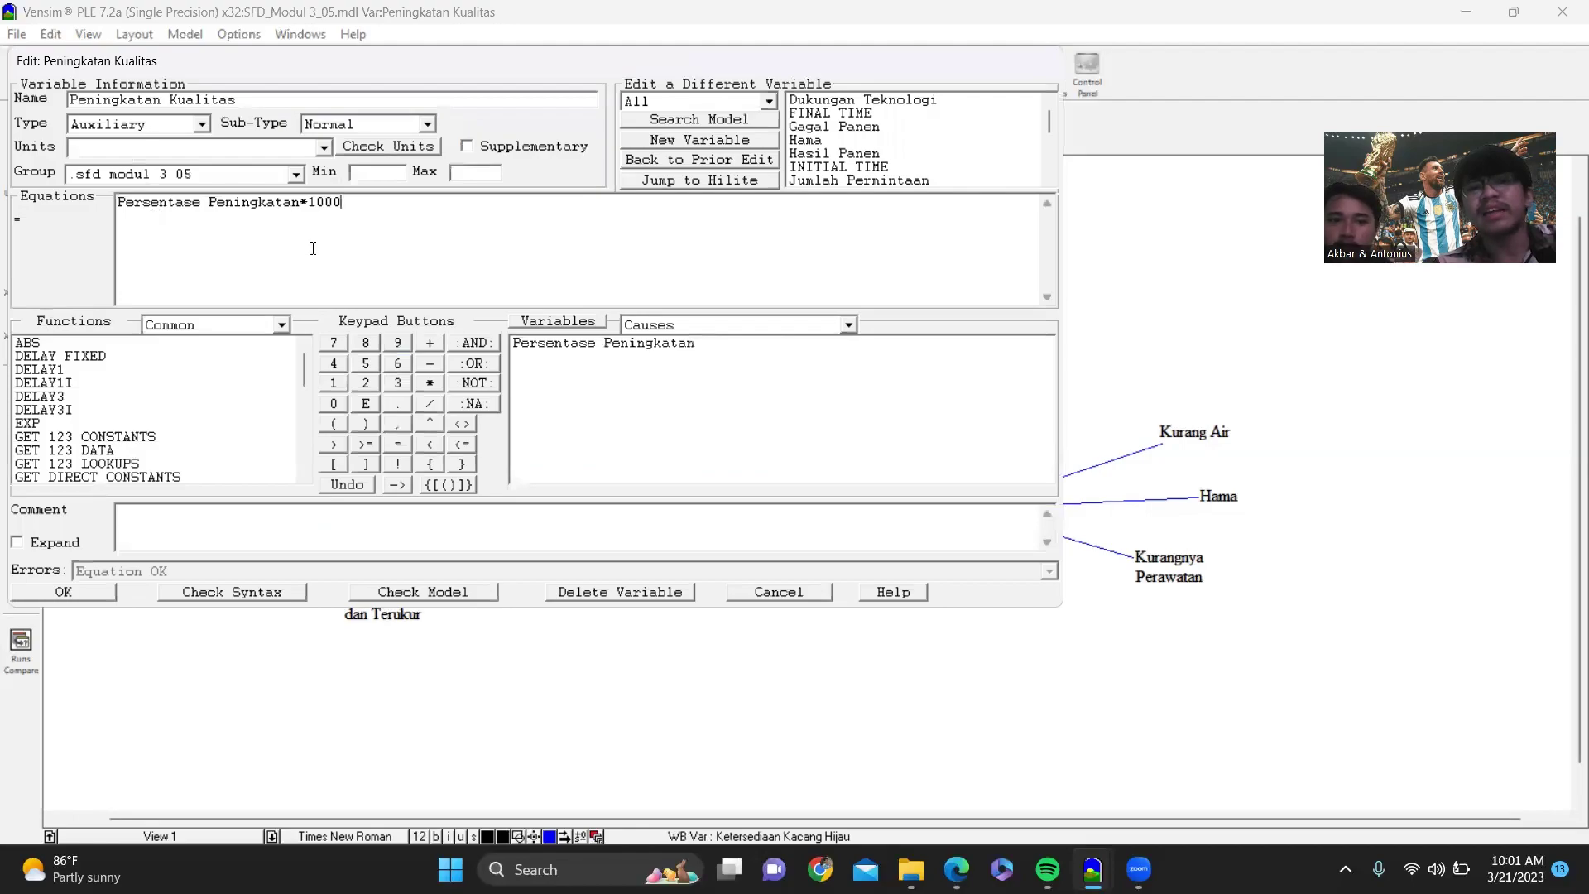
left_click(91, 595)
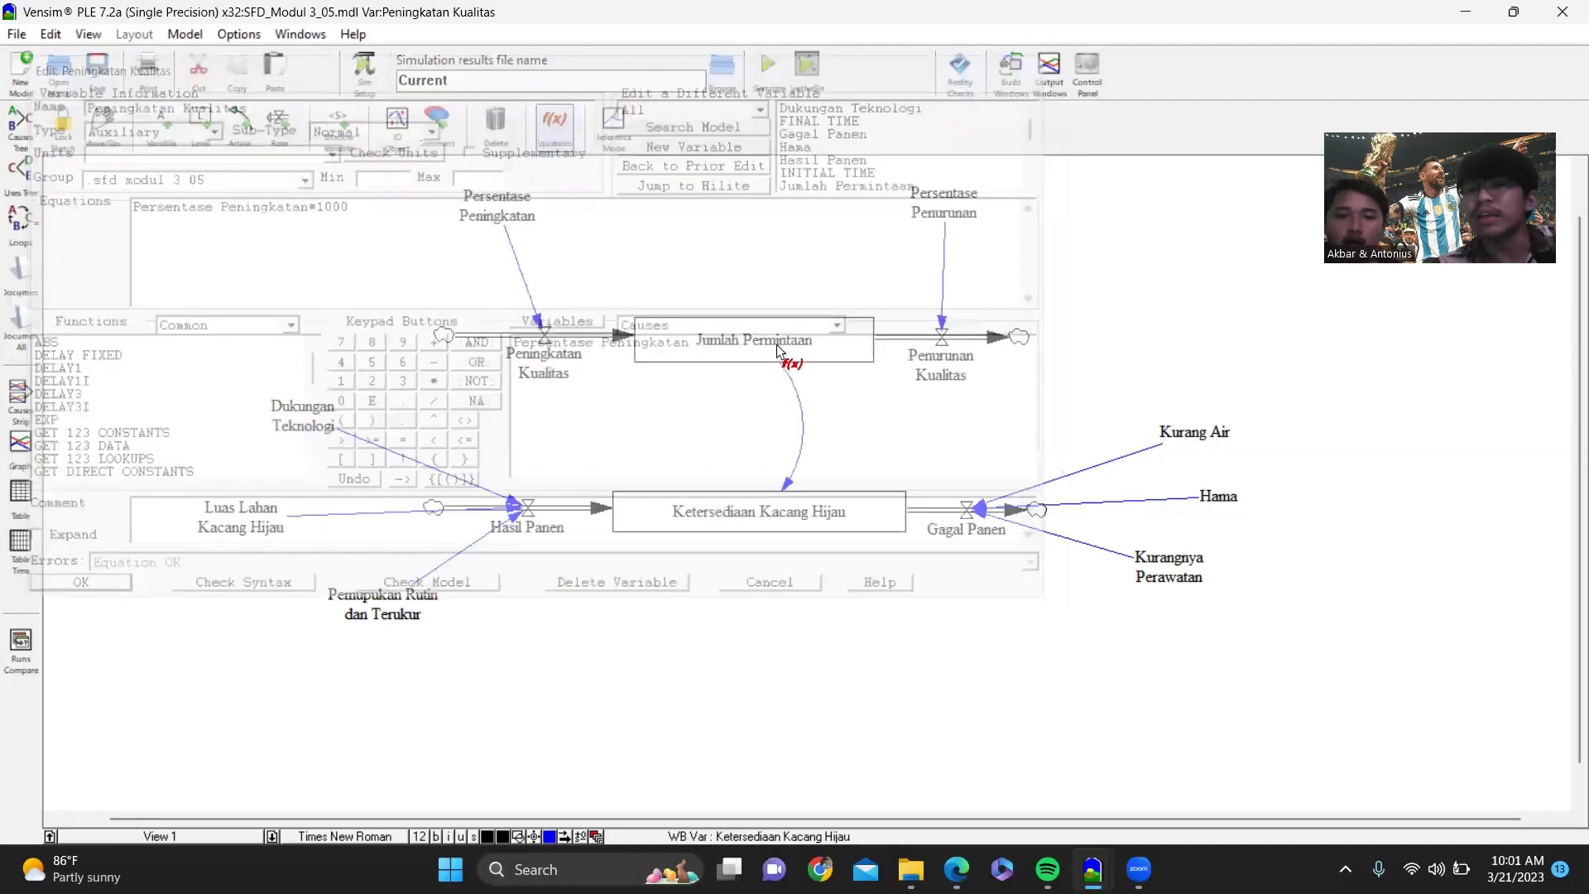
Inspect the equations of Dukungan Teknologi, Luas Lahan Kacang Hijau, Pemupukan Rutin dan Terukur, and Kurang Air.
left_click(296, 416)
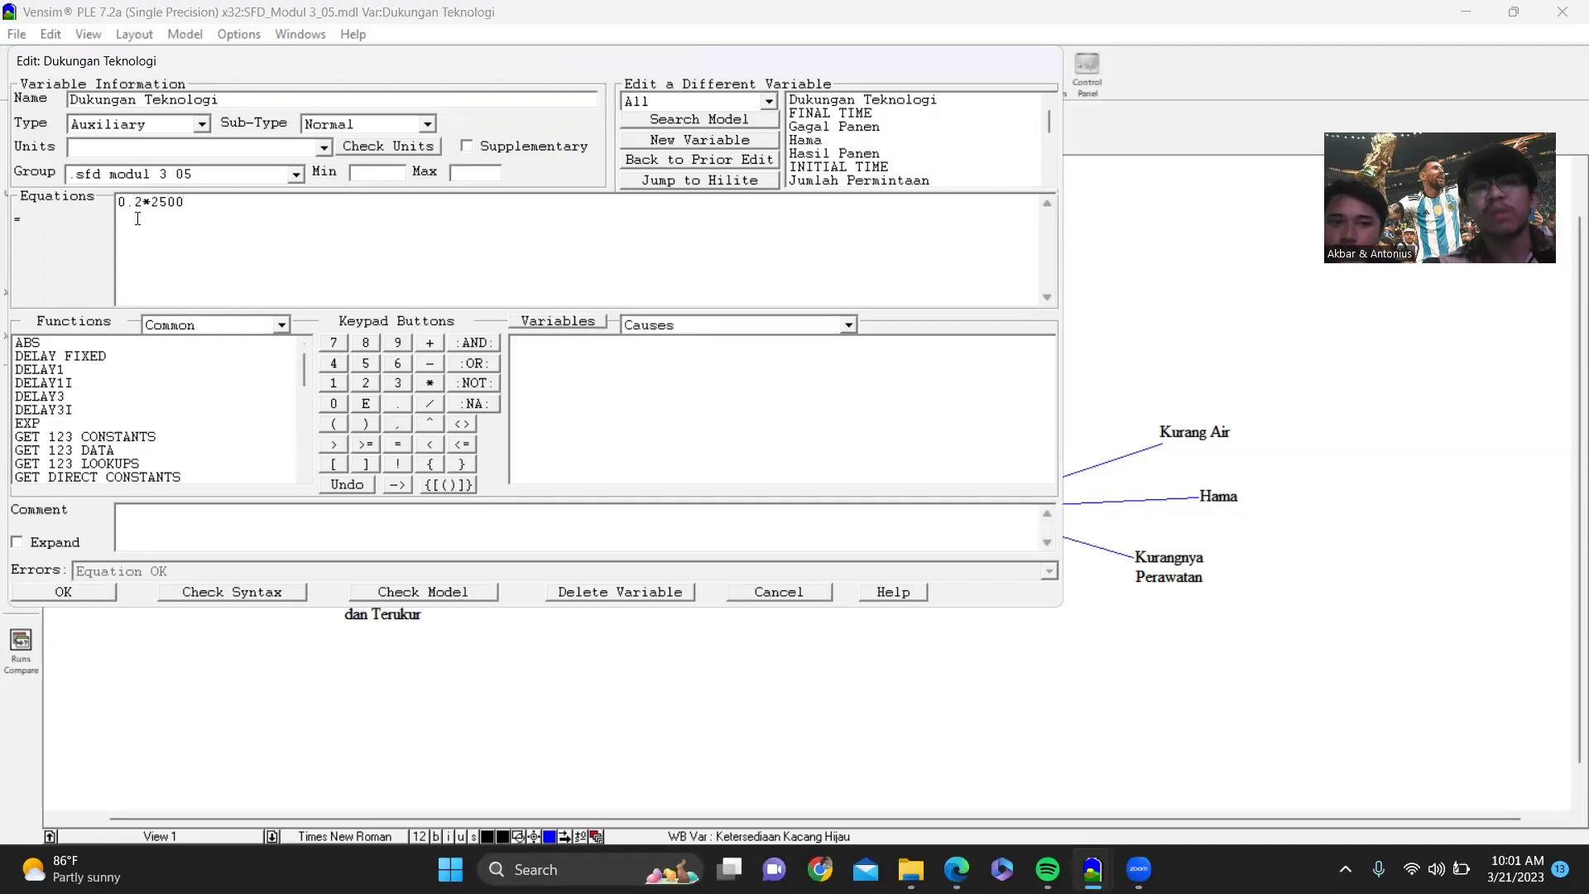
left_click(84, 596)
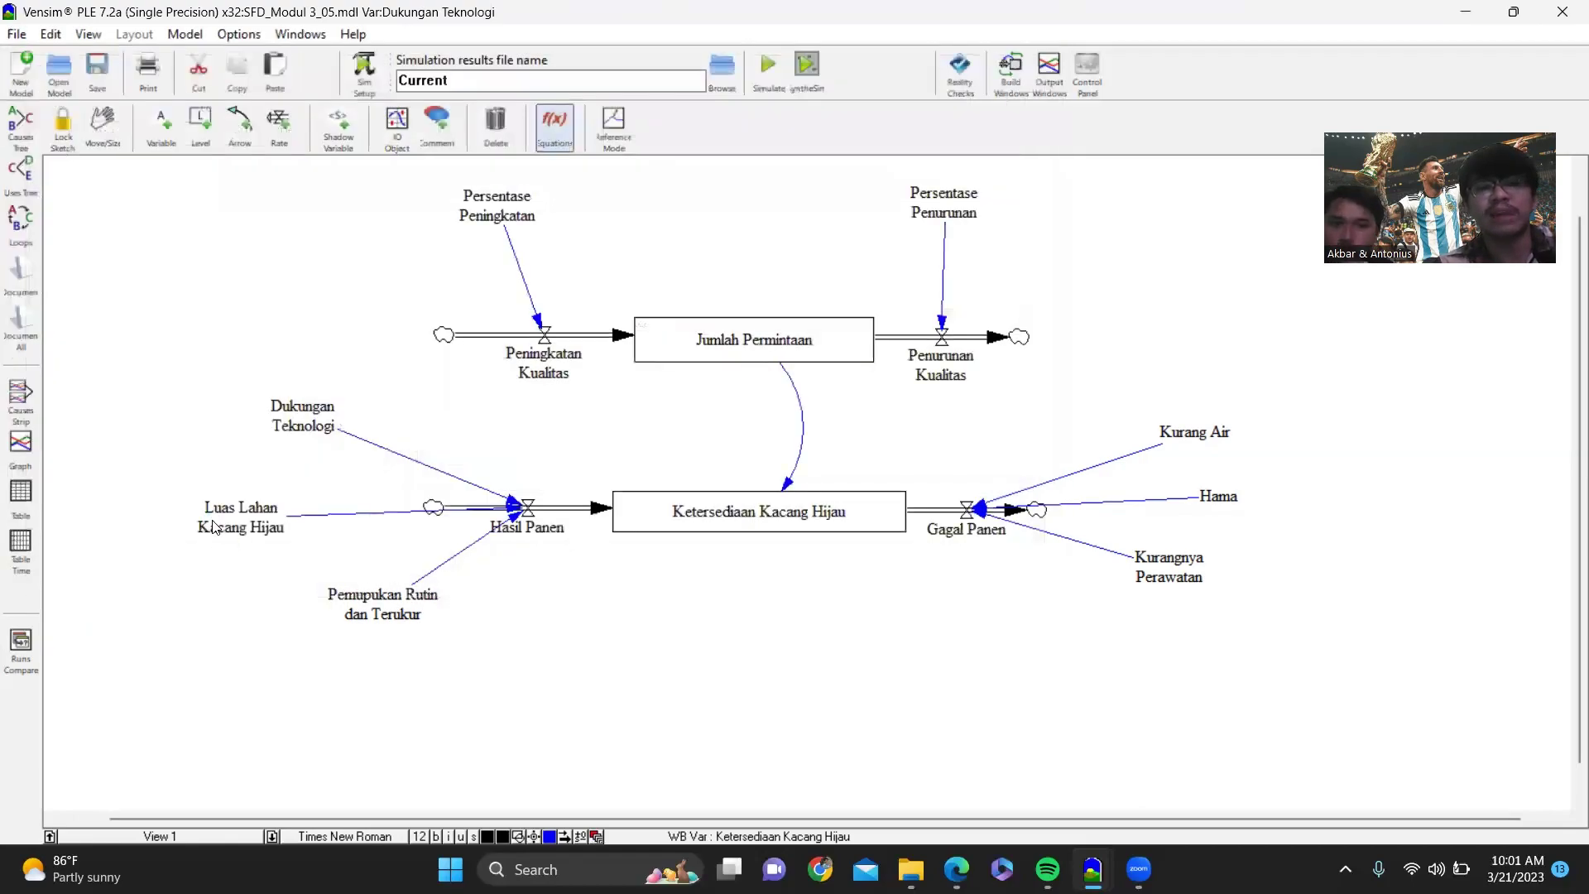
left_click(223, 530)
left_click(83, 593)
left_click(339, 608)
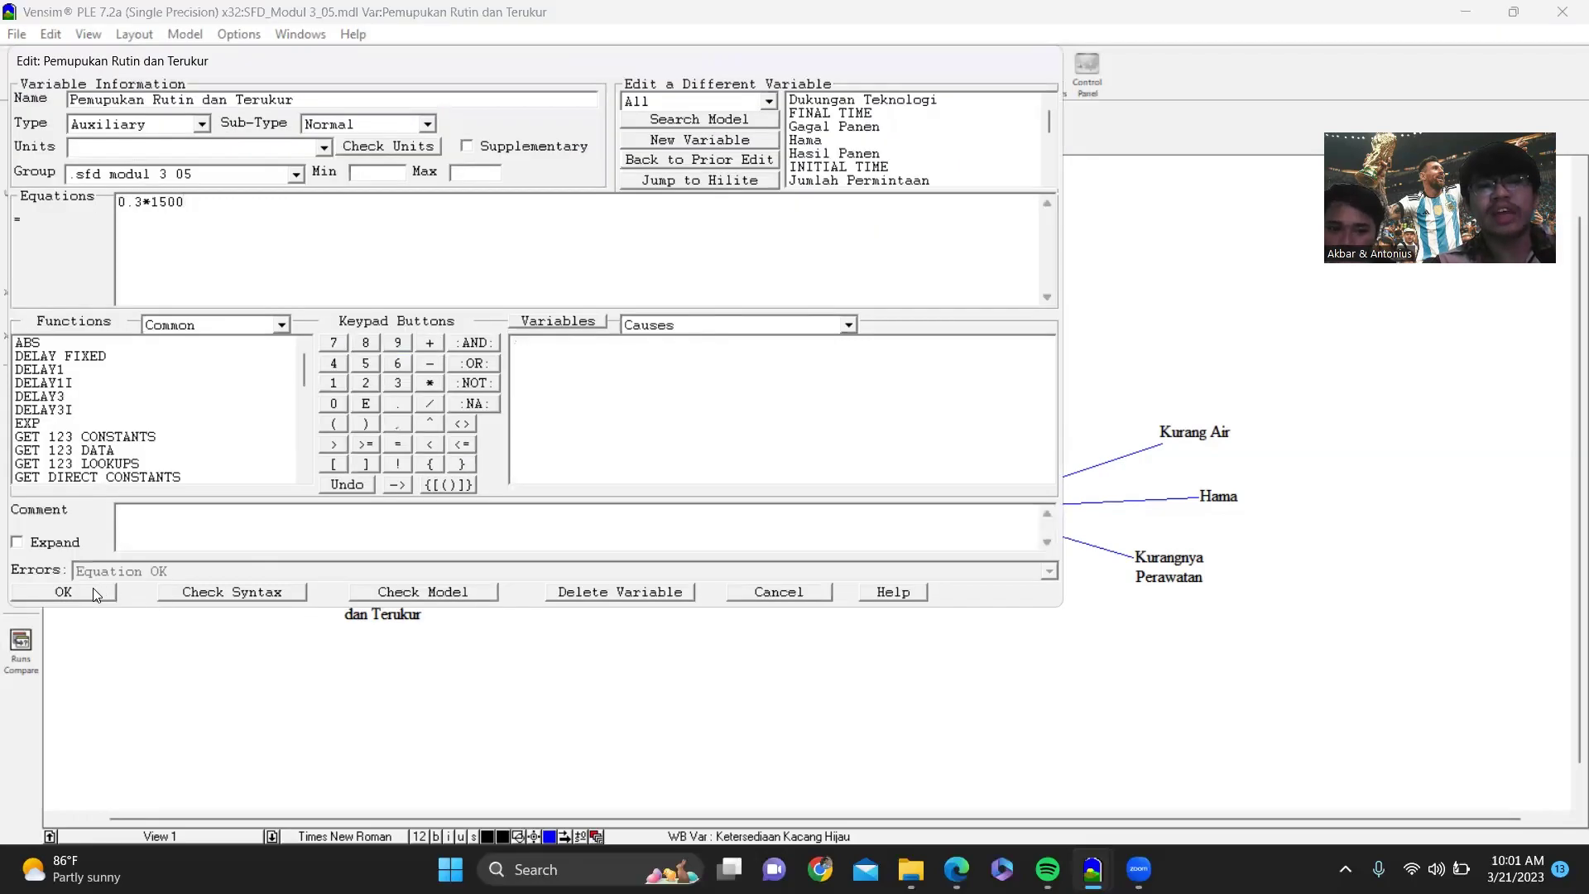
double_click(140, 203)
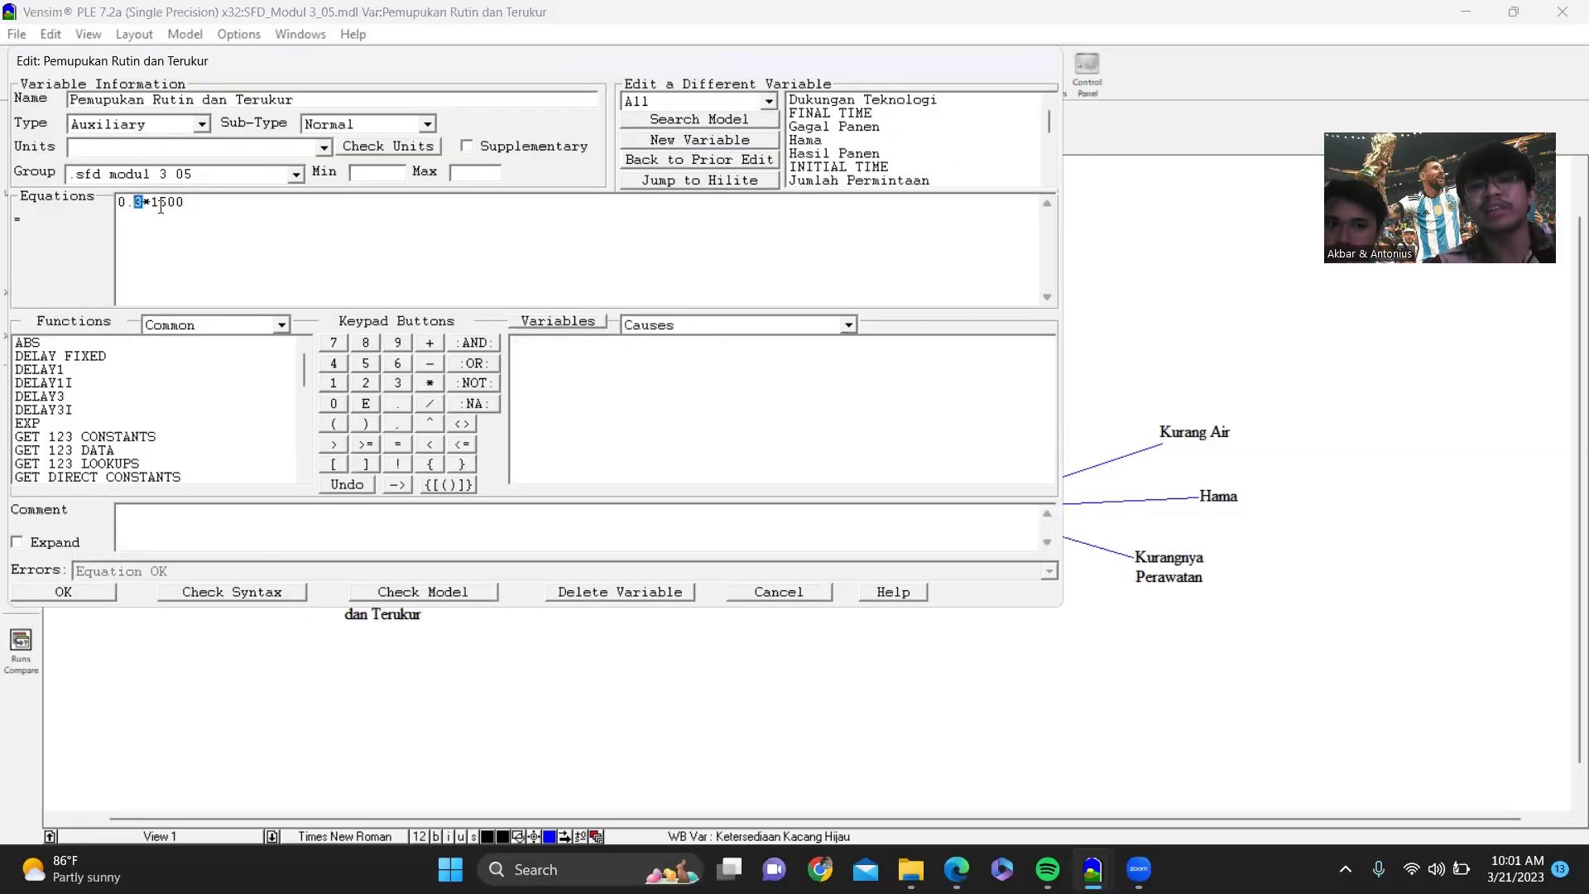
left_click(97, 594)
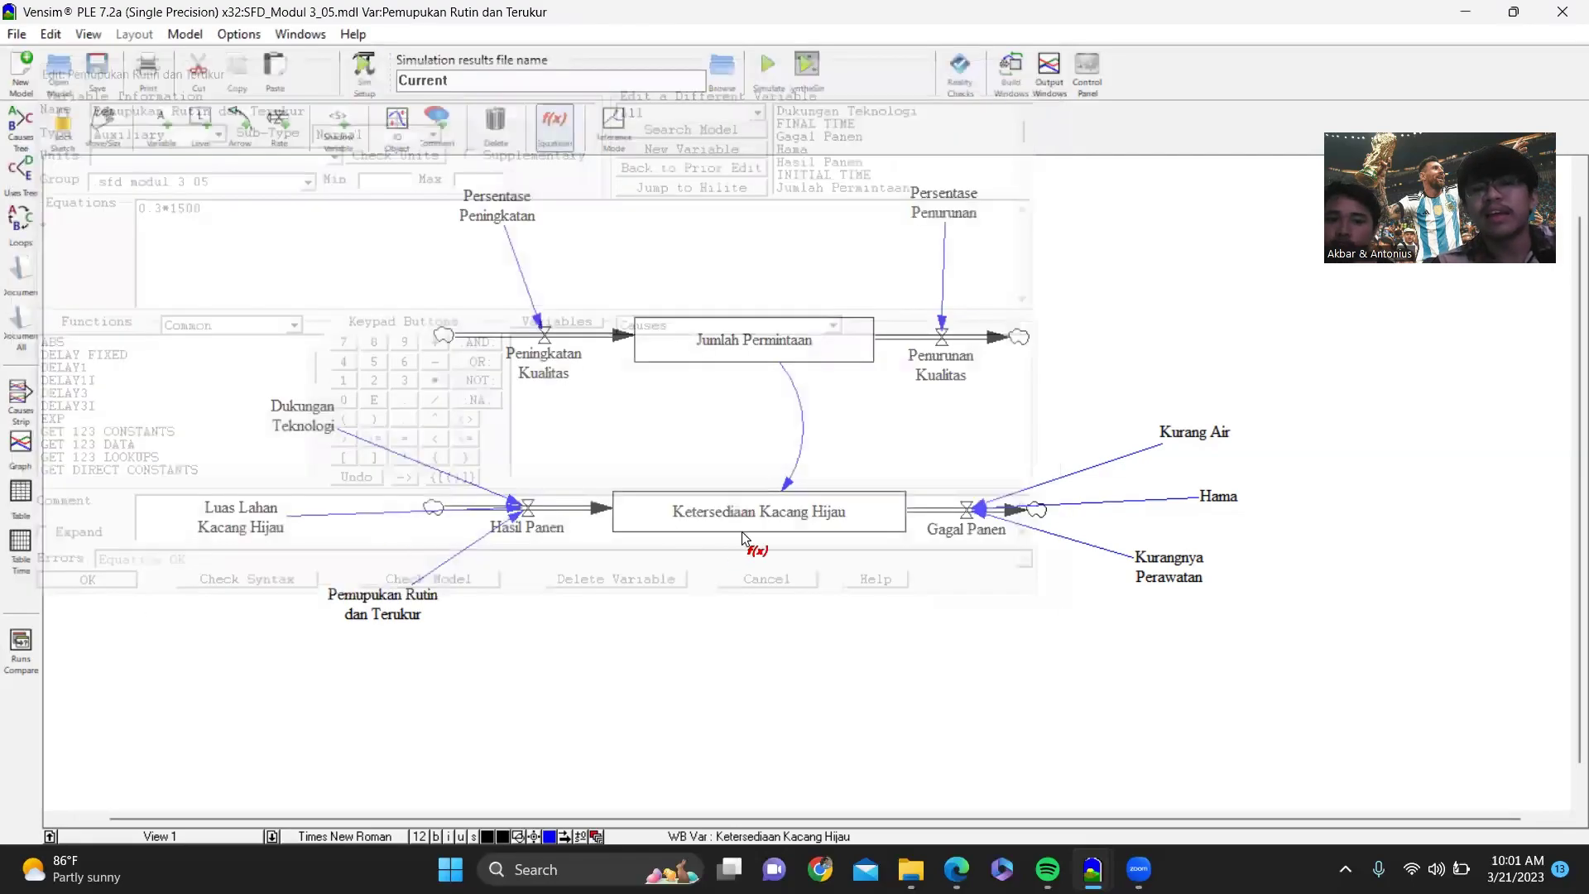
left_click(1185, 436)
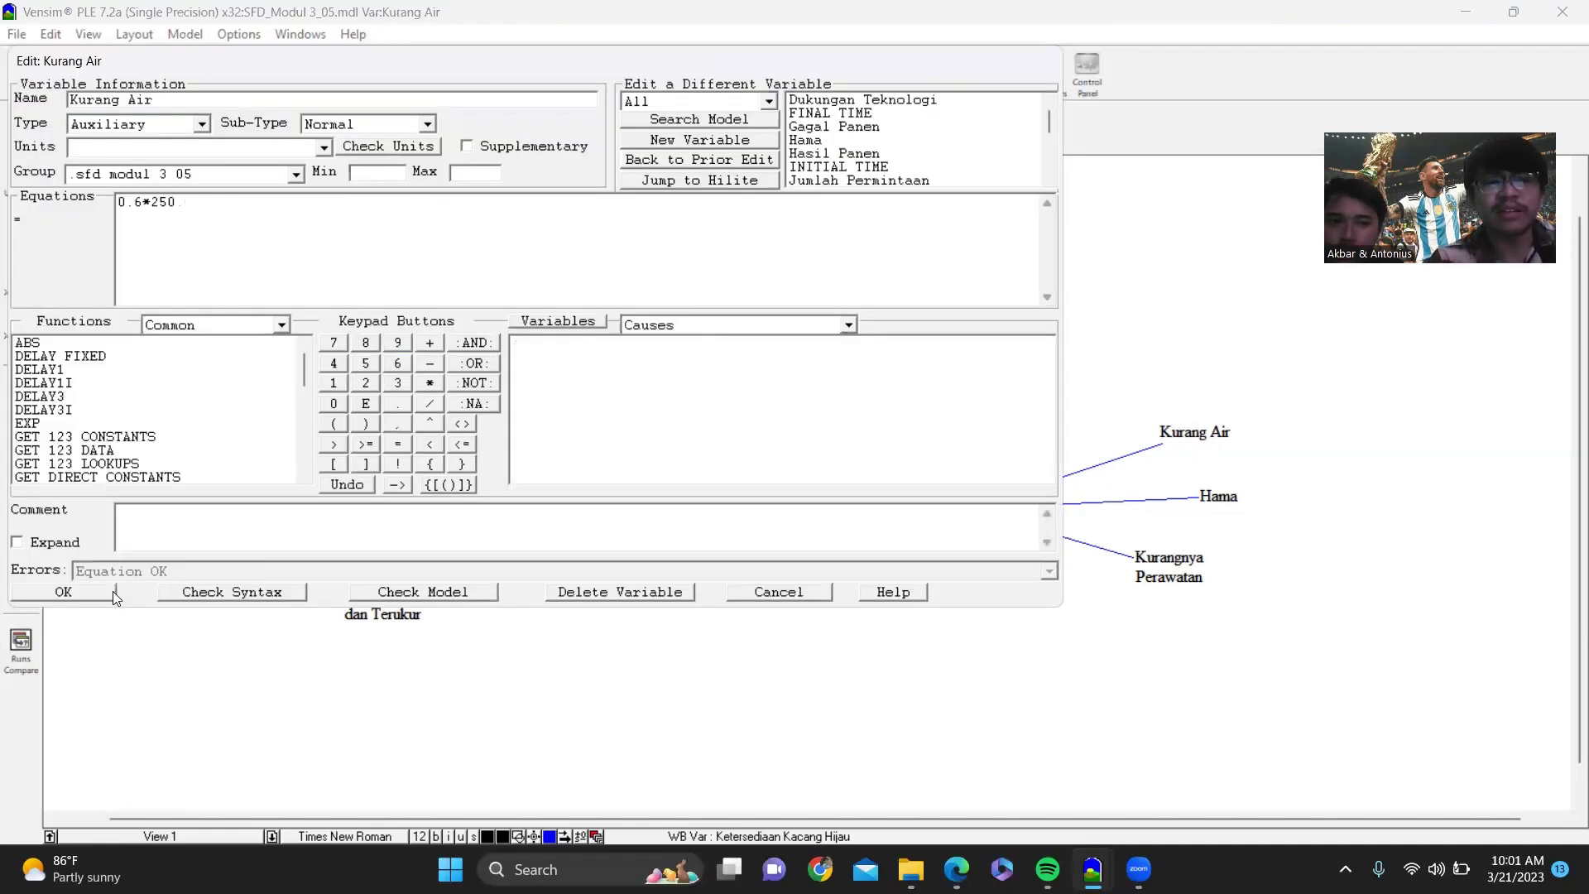
left_click(111, 584)
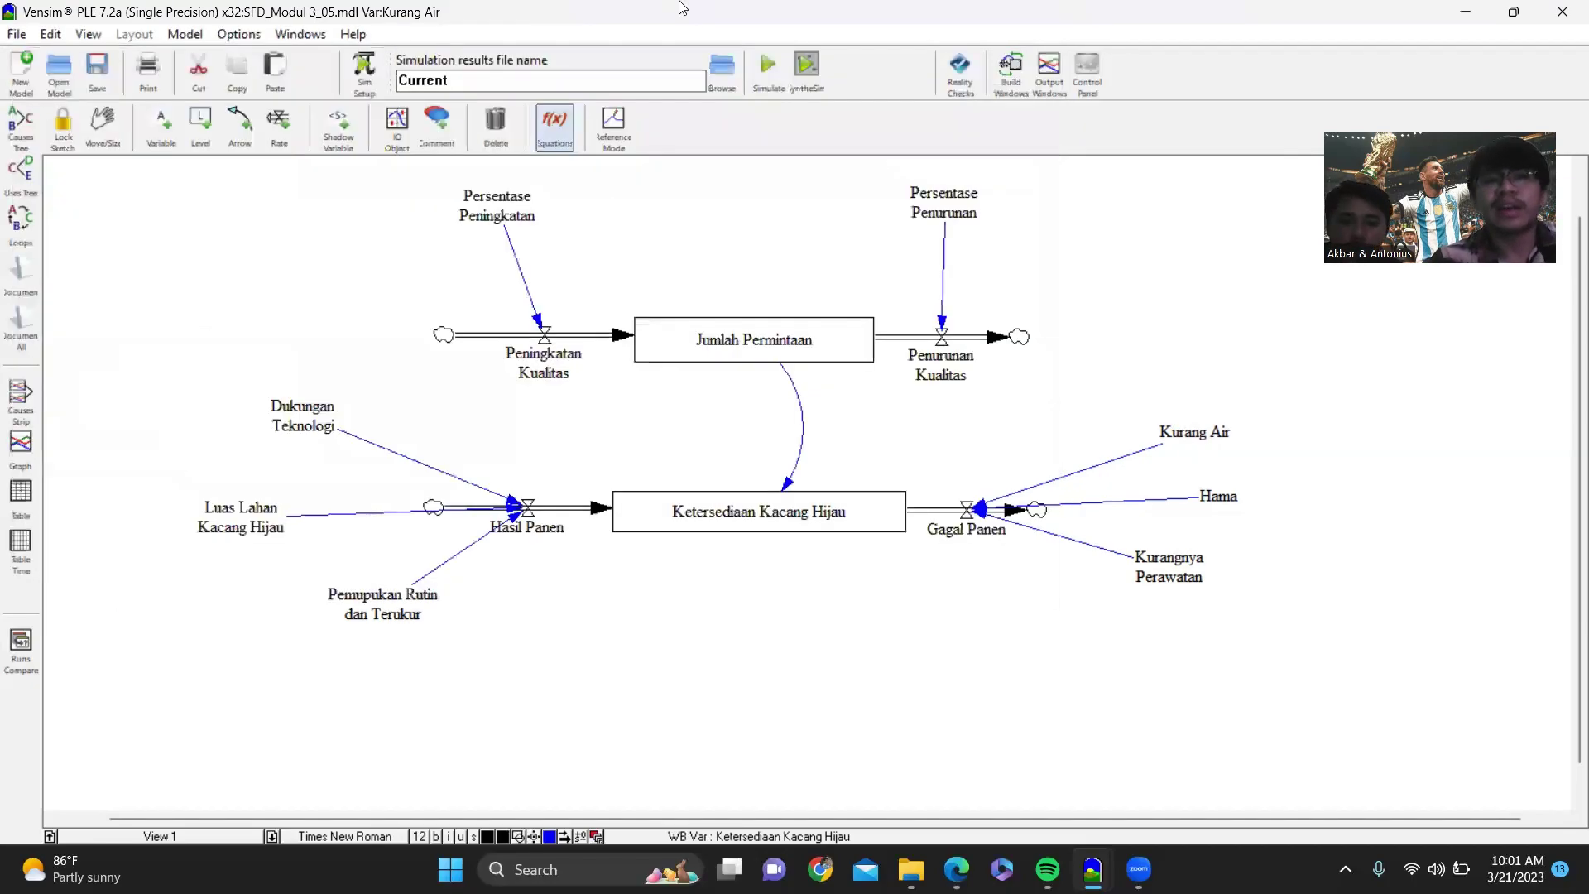
Select all elements of the stock-and-flow model, view their simulation graph at full-screen size, and close it.
key("1")
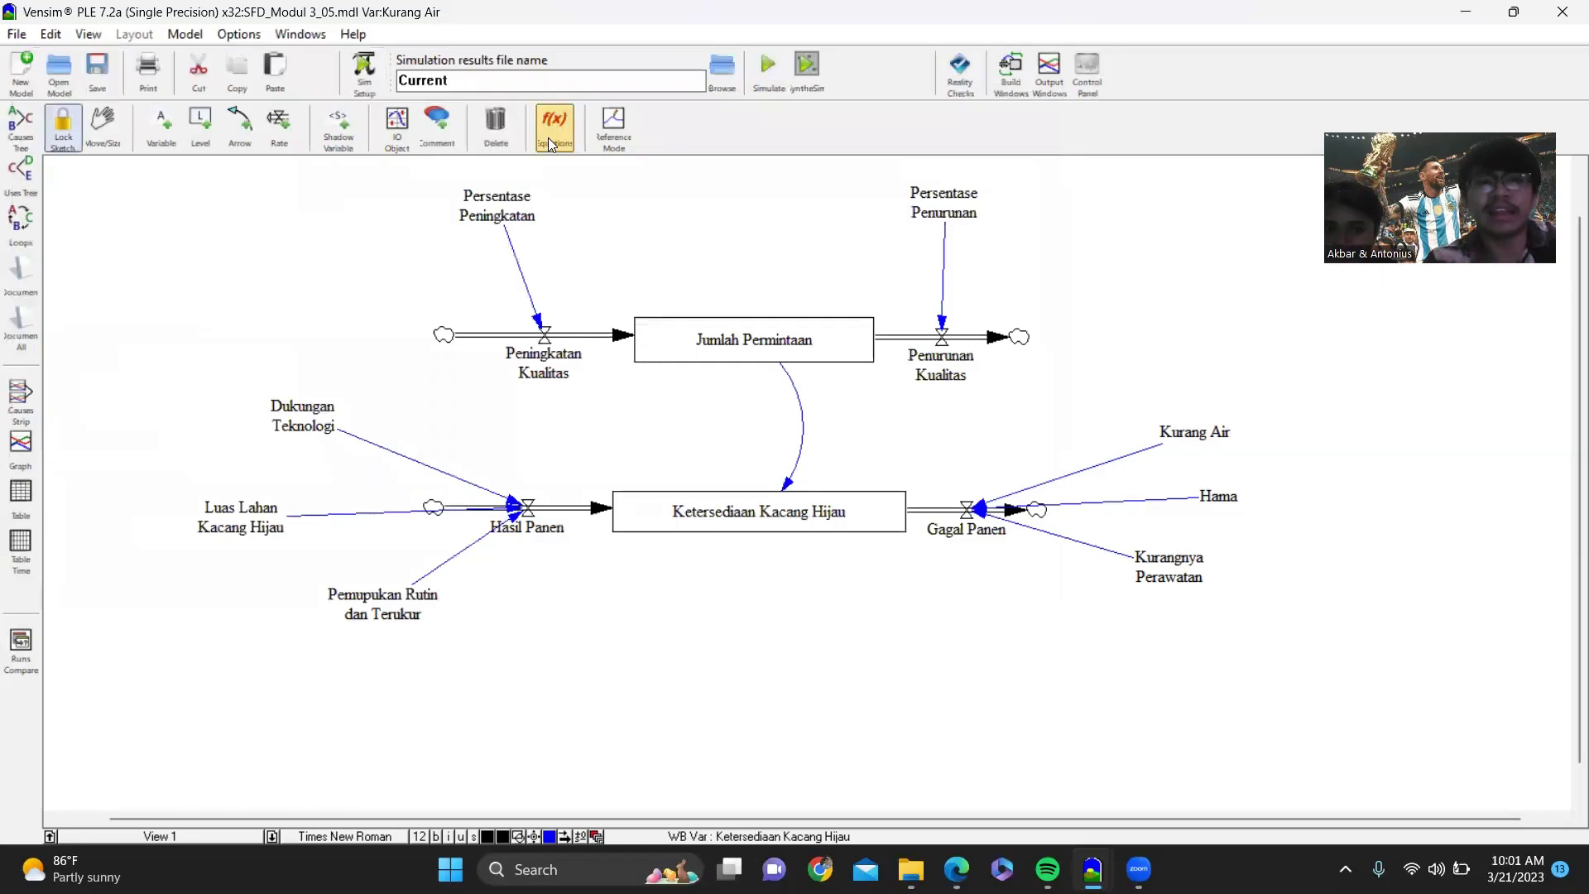
key("ctrl+a")
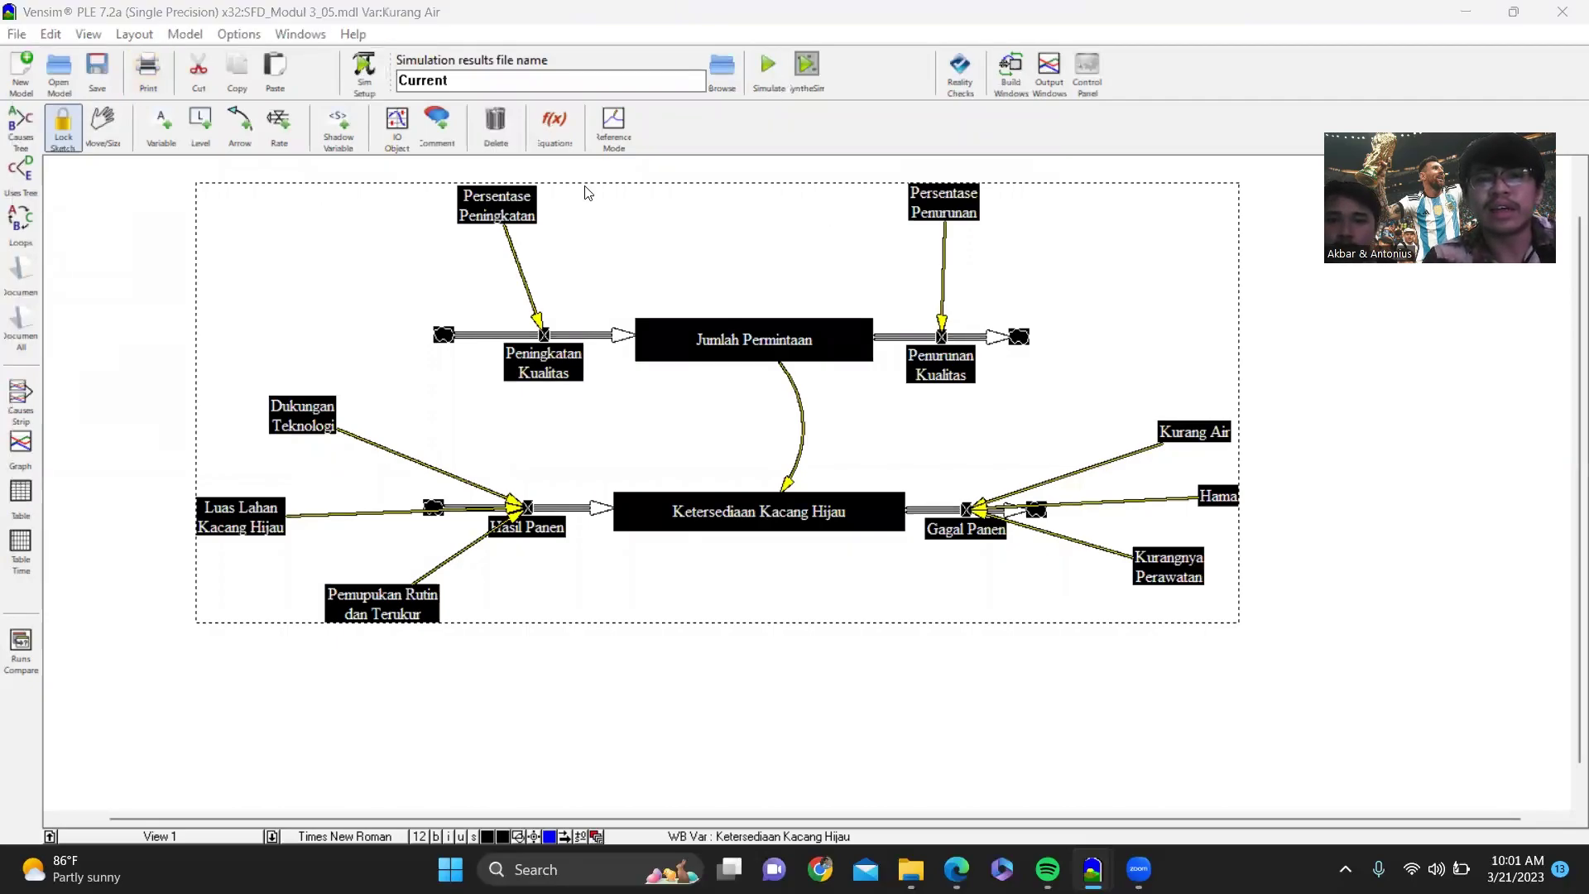
left_click(430, 389)
key("ctrl+a")
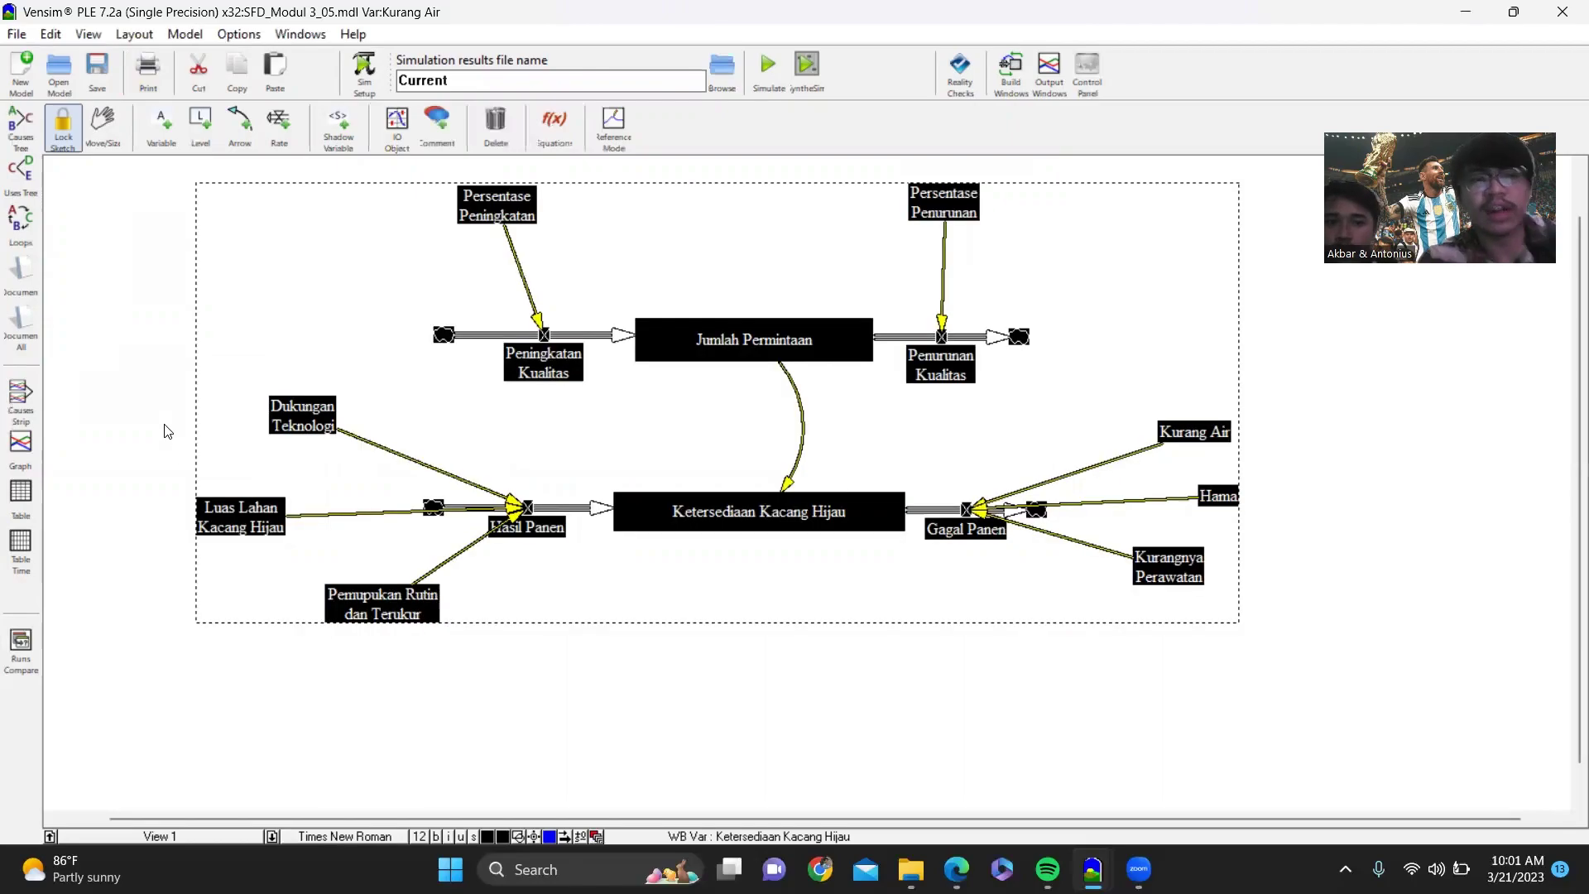
left_click(26, 459)
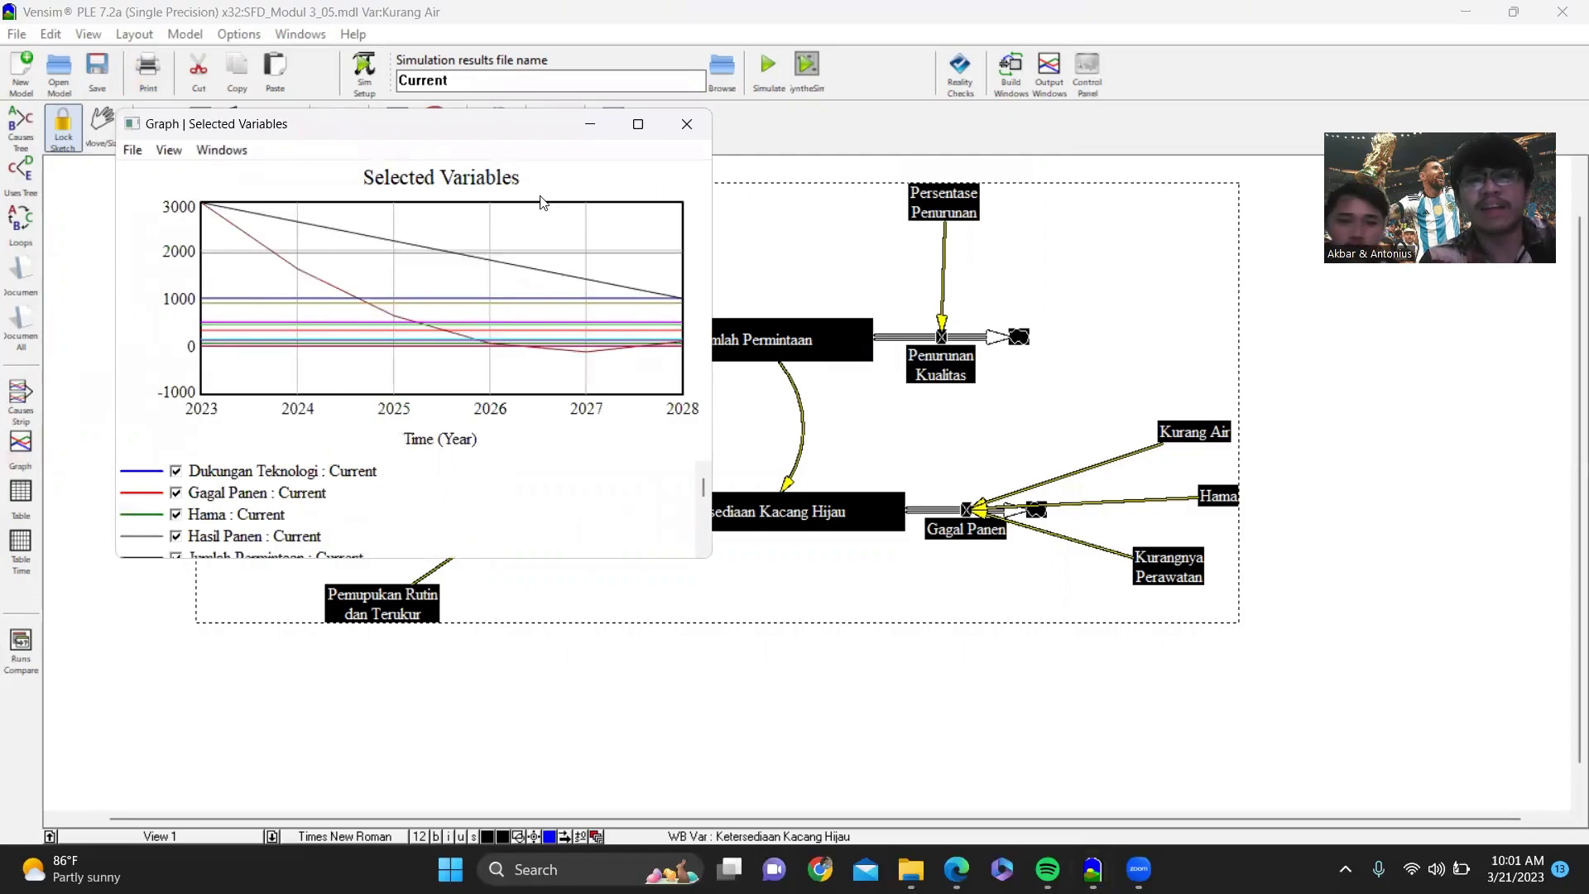
key("super+Up")
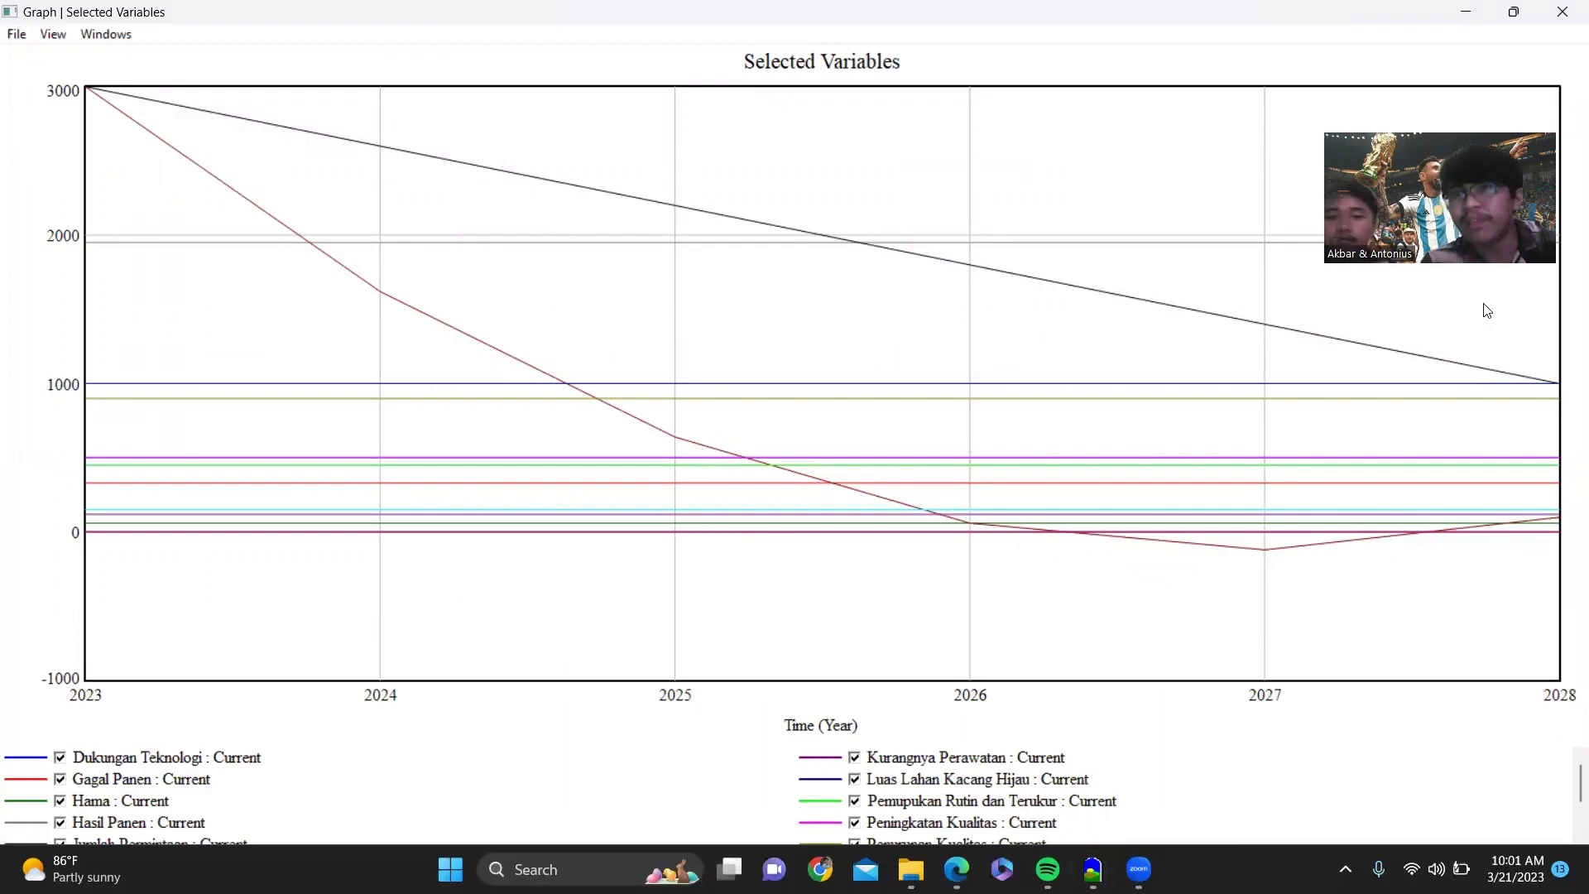
left_click(1552, 16)
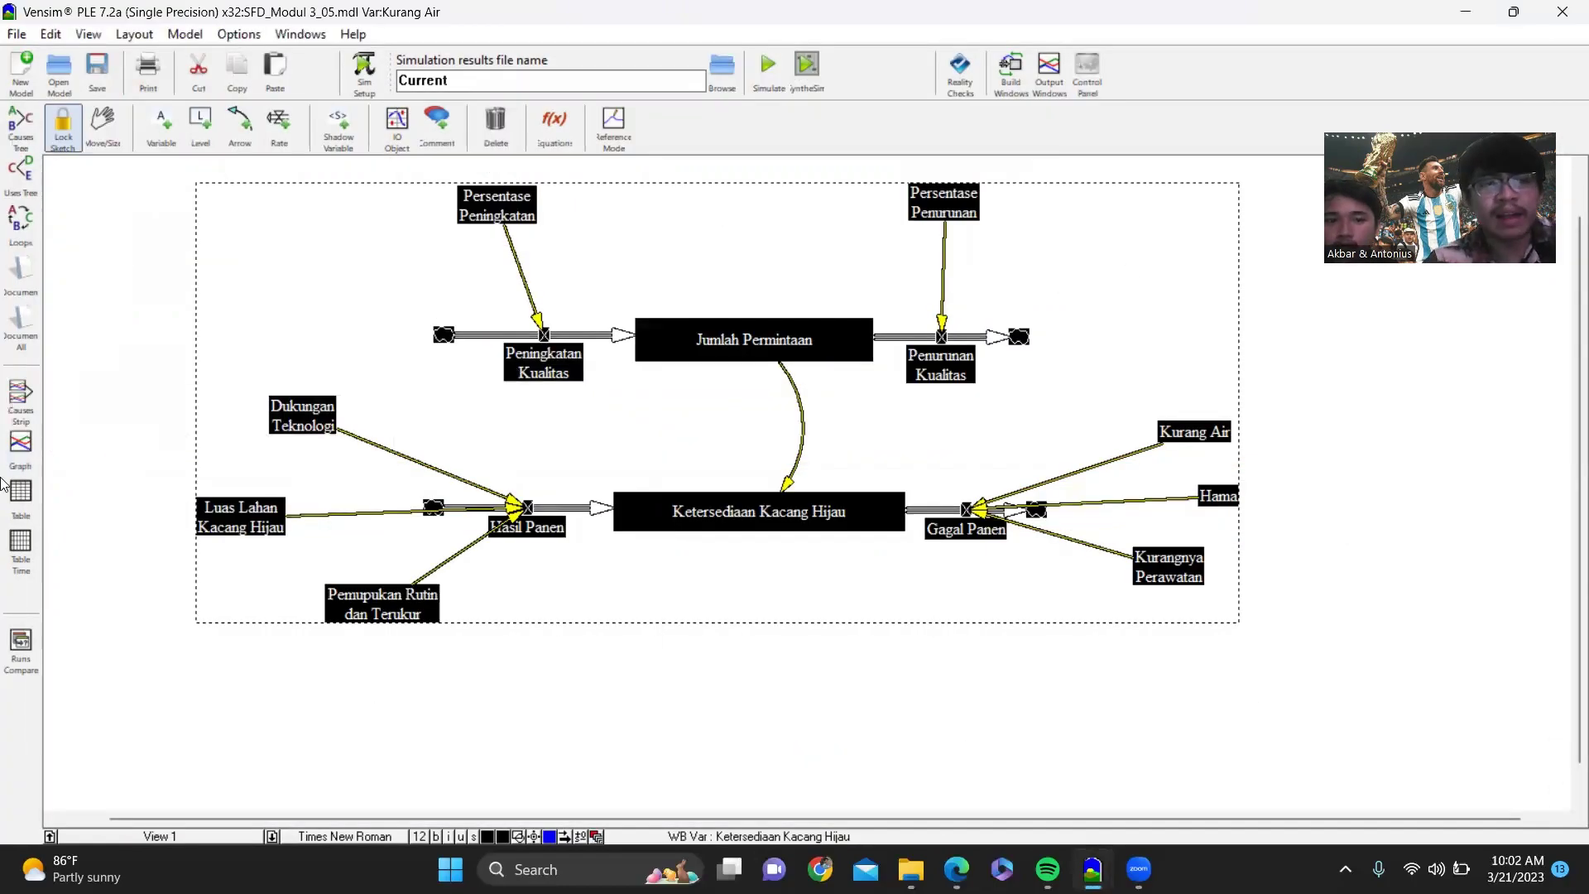
Show the yearly simulation values of all selected variables in a table, close it, and return to the locked sketch.
left_click(21, 496)
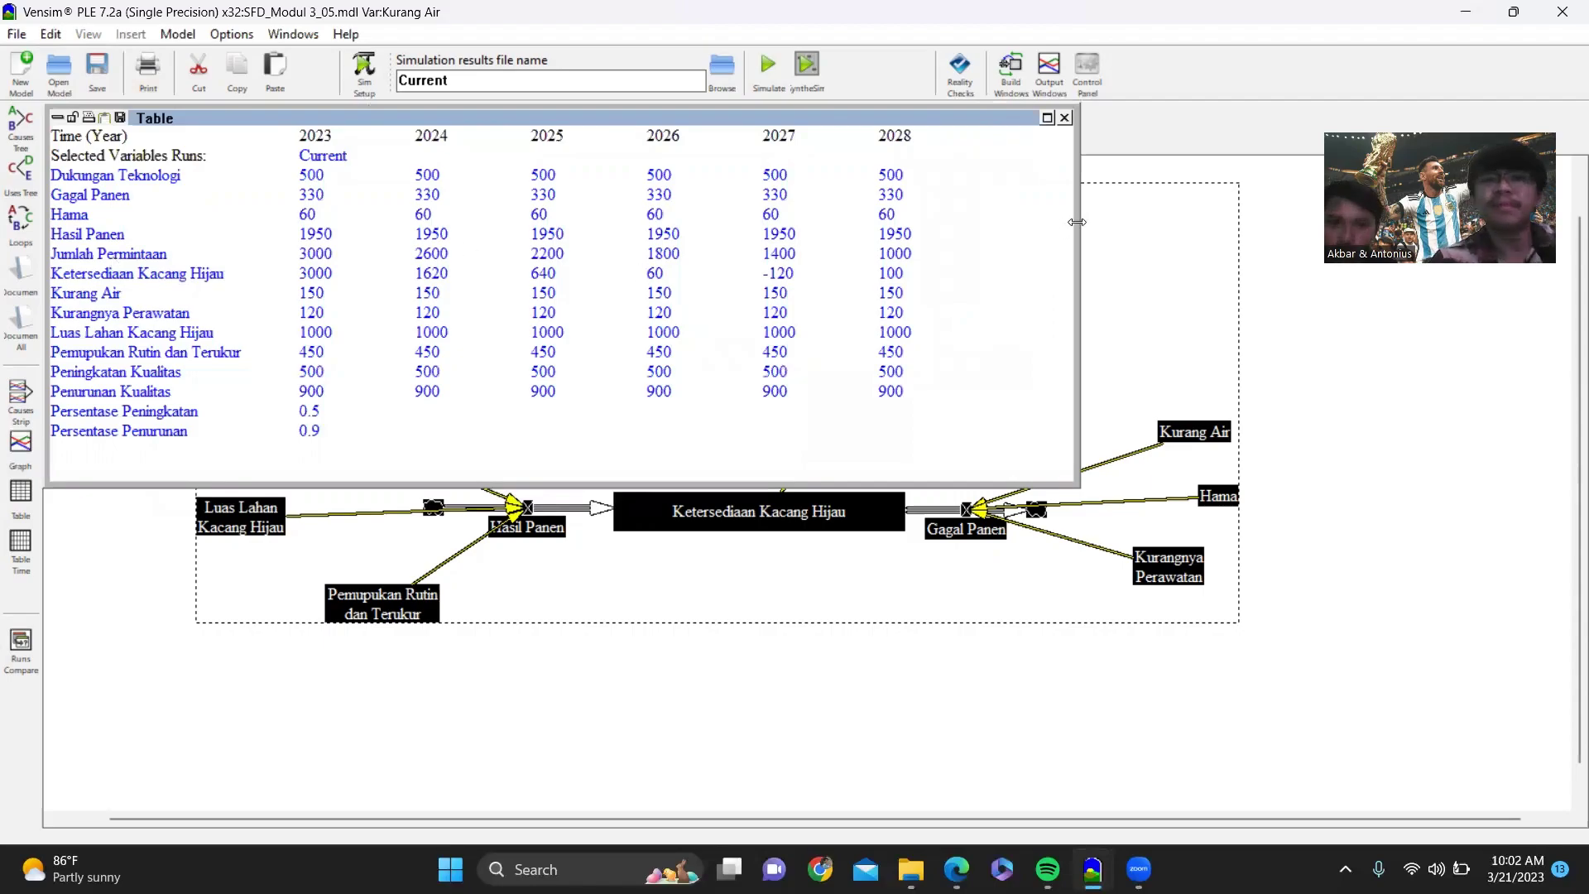
key("Escape")
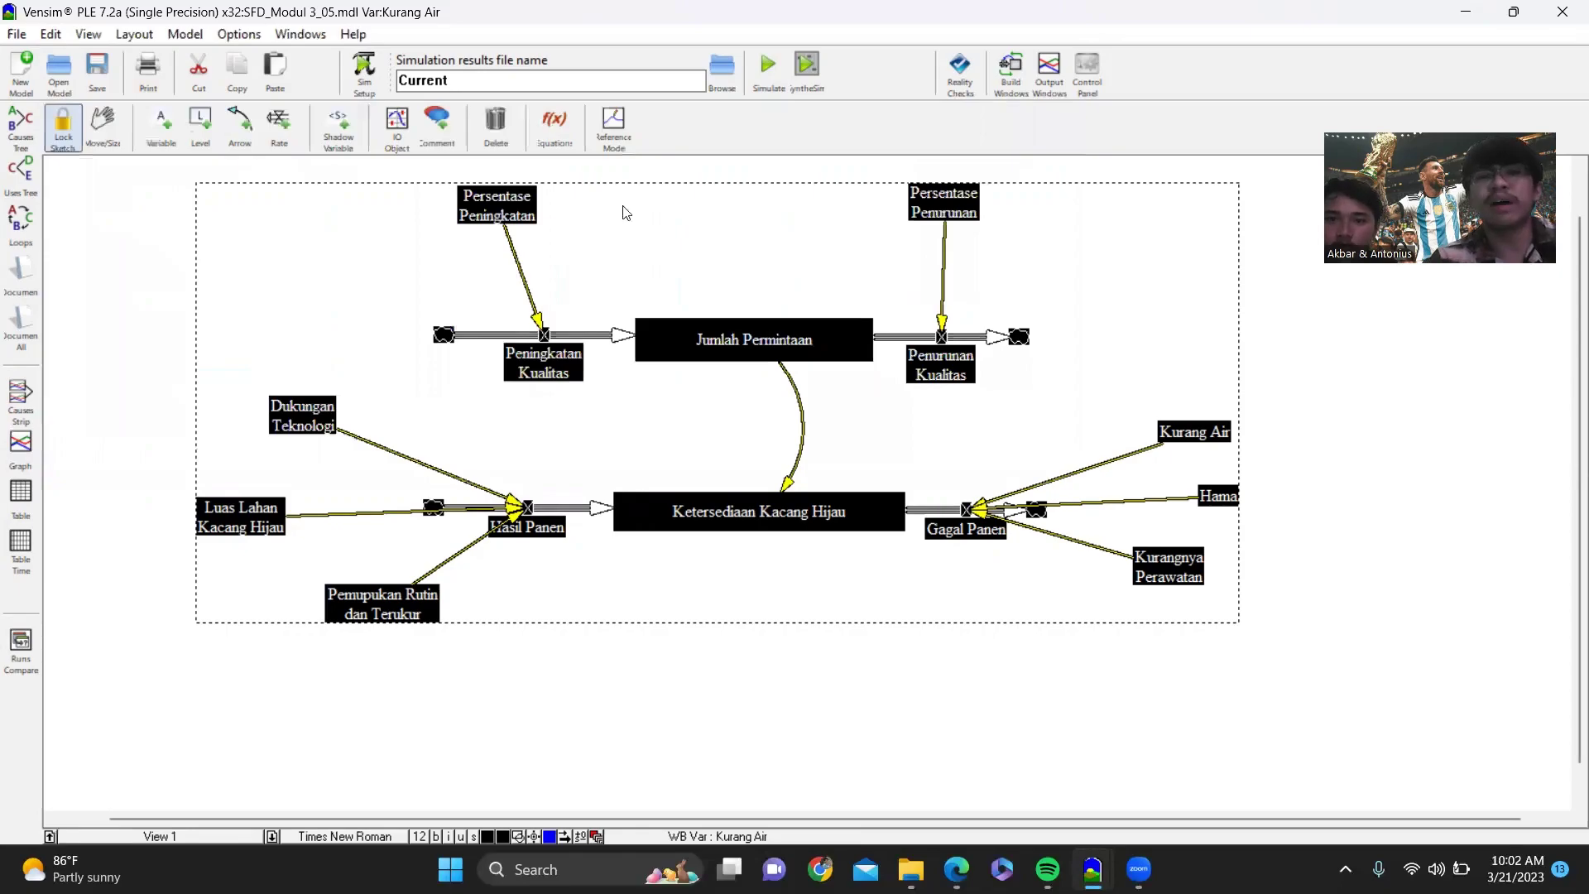
left_click(553, 128)
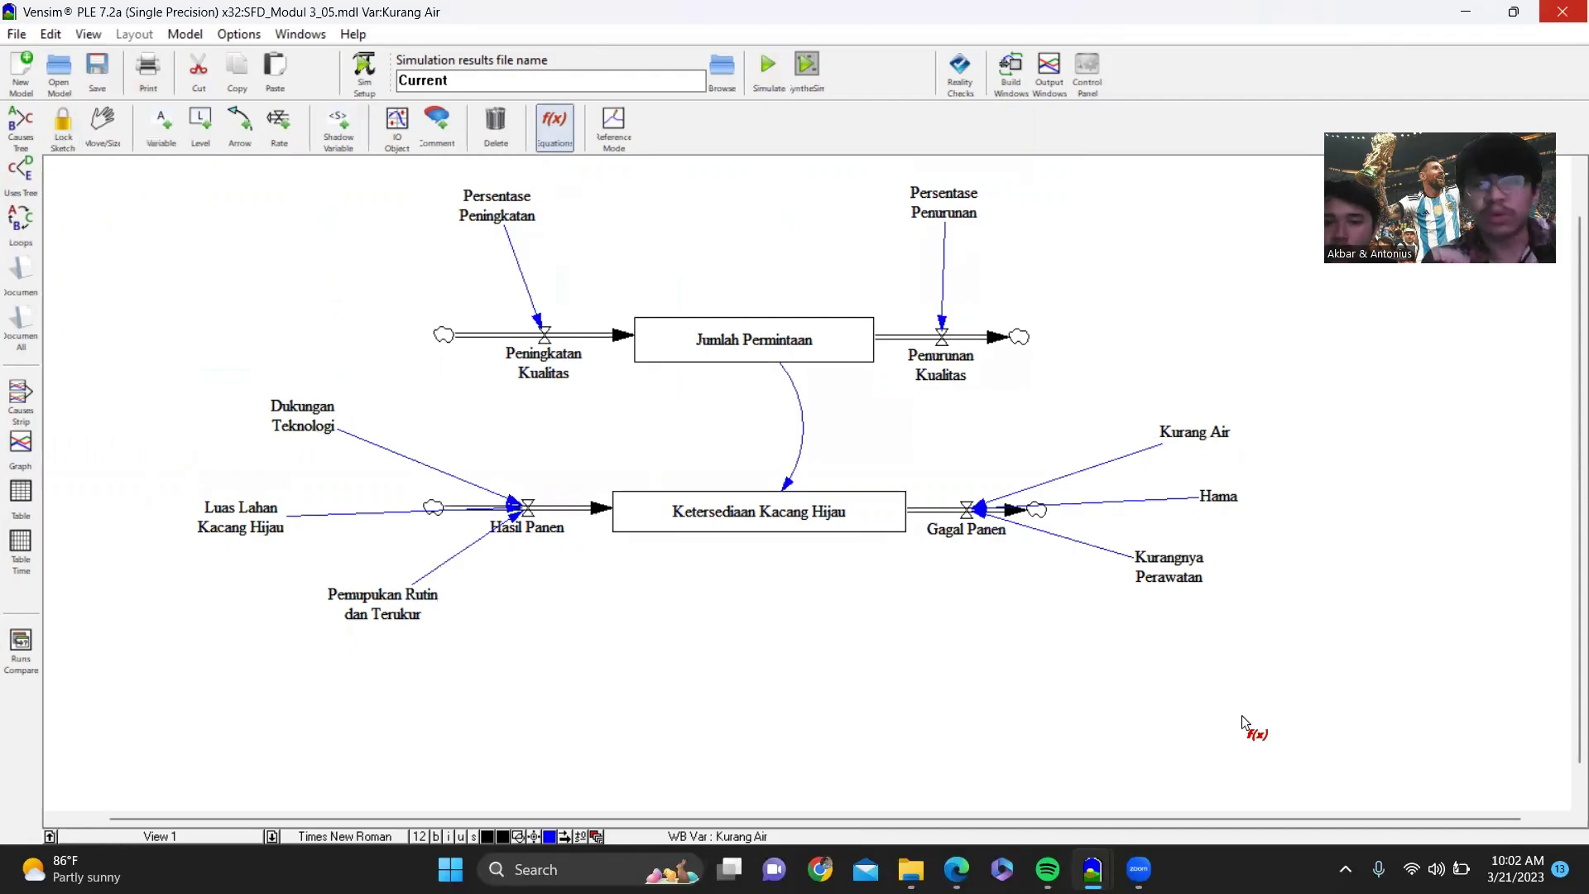
key("1")
Switch to the UI_Modul 3_05.mdl model and highlight all its graphs and sliders.
mouse_move(1093, 867)
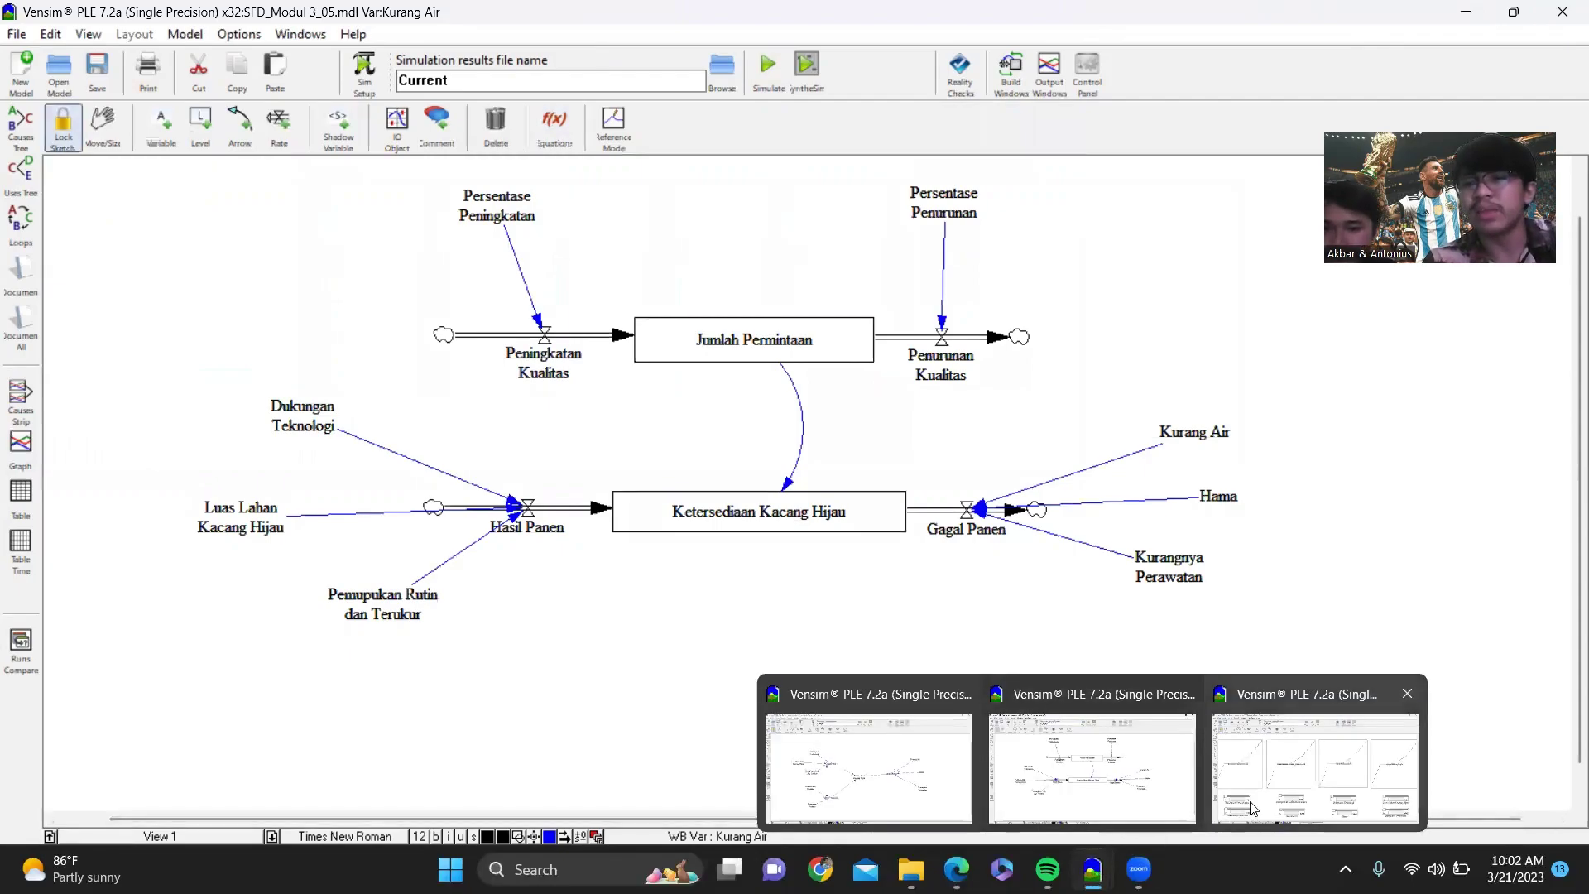
left_click(1293, 780)
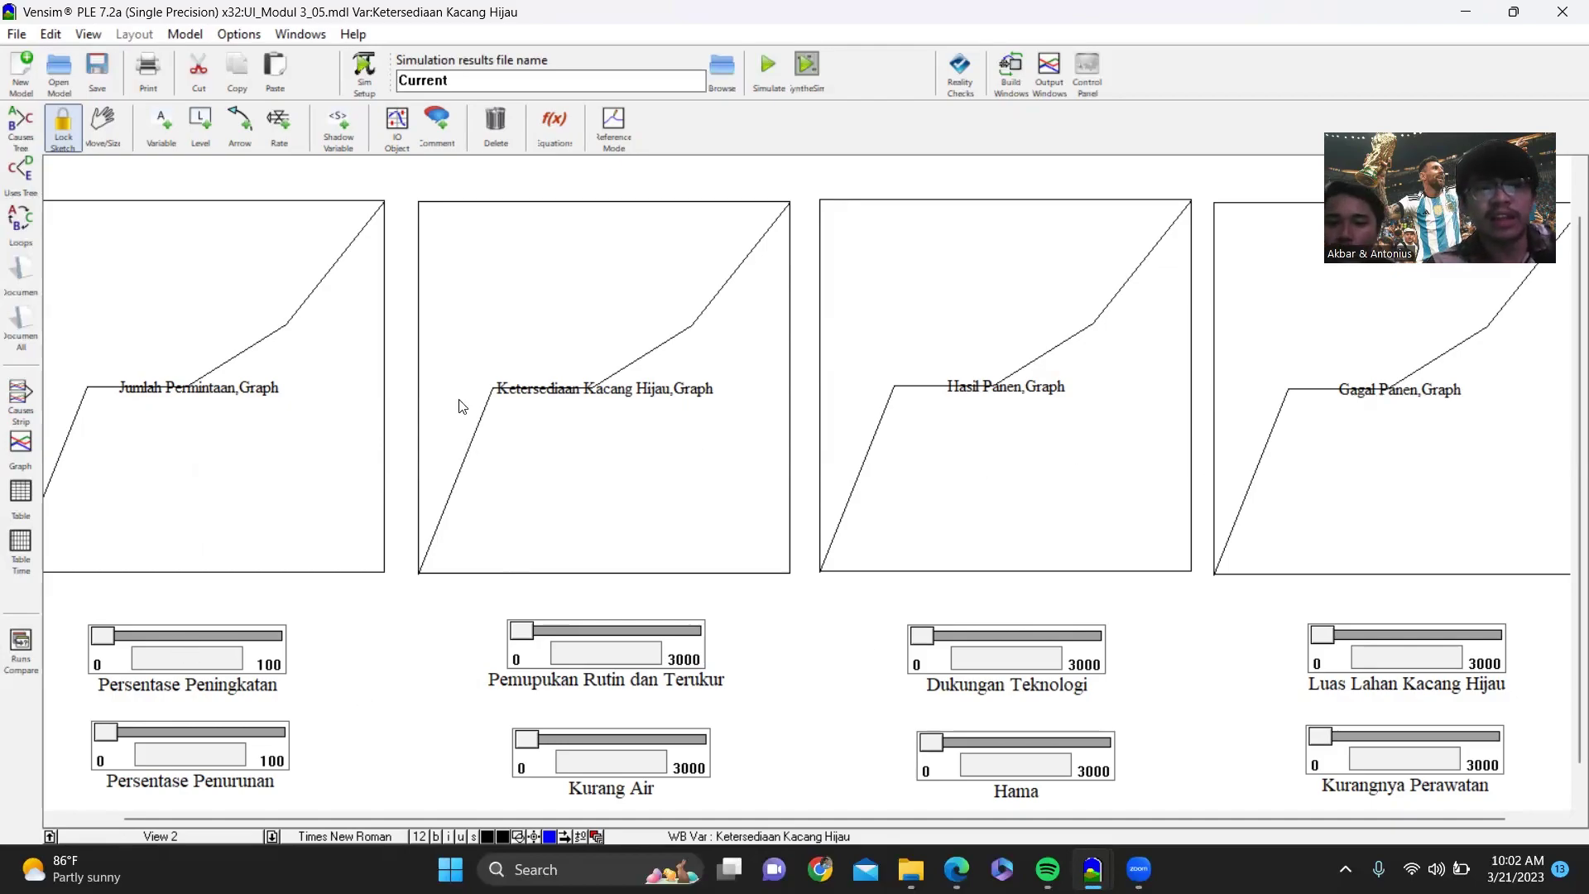
key("ctrl+a")
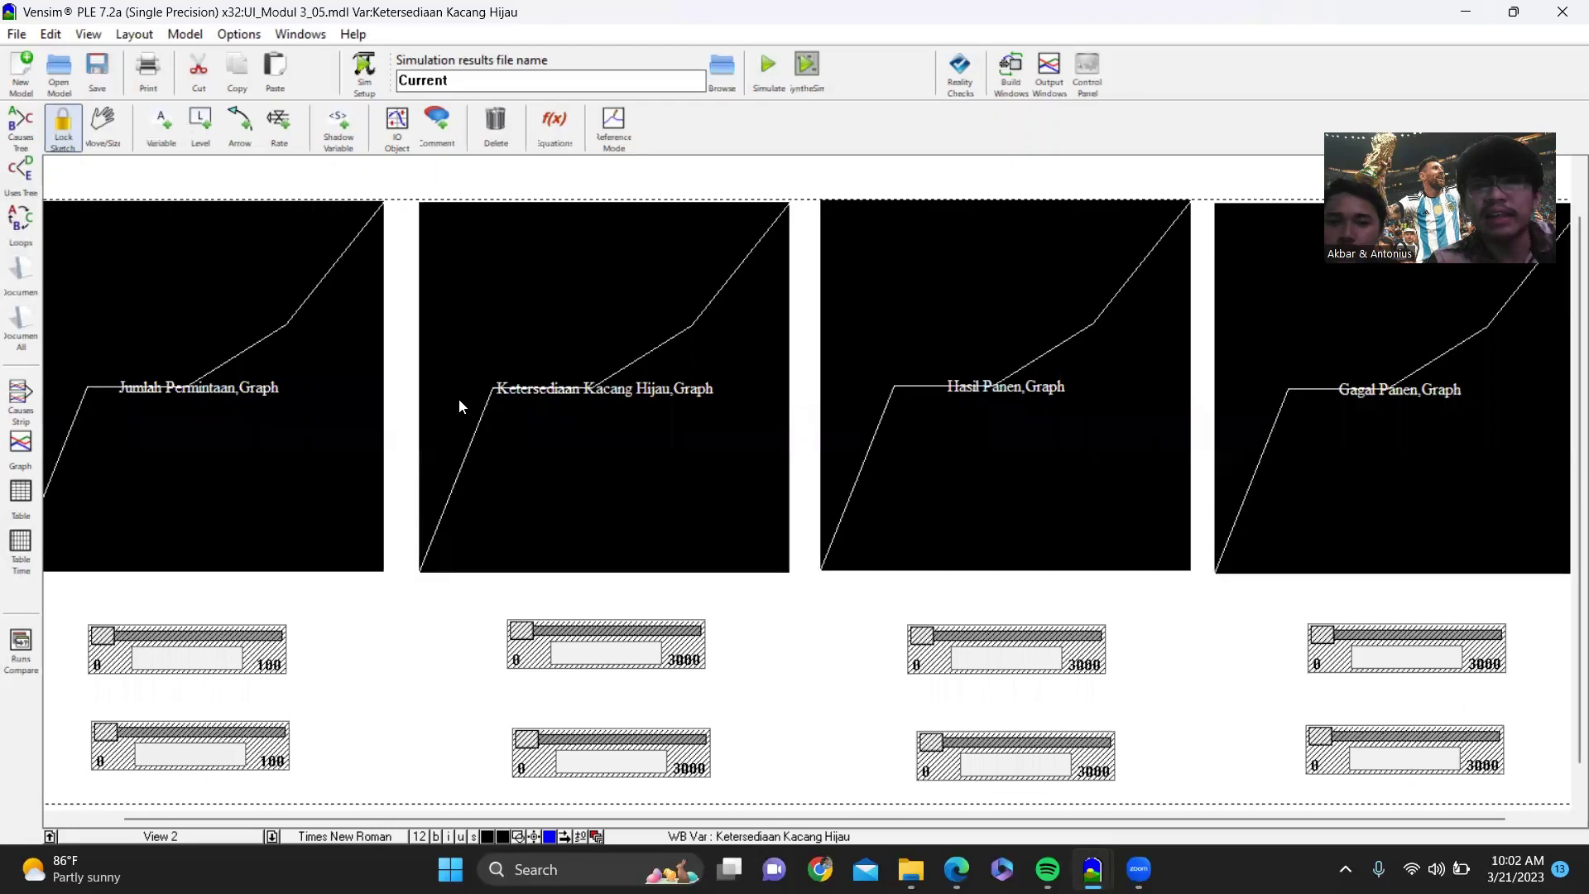
Start SyntheSim with its results stored in a new dataset named save, and reduce Persentase Peningkatan to 0.
left_click(806, 73)
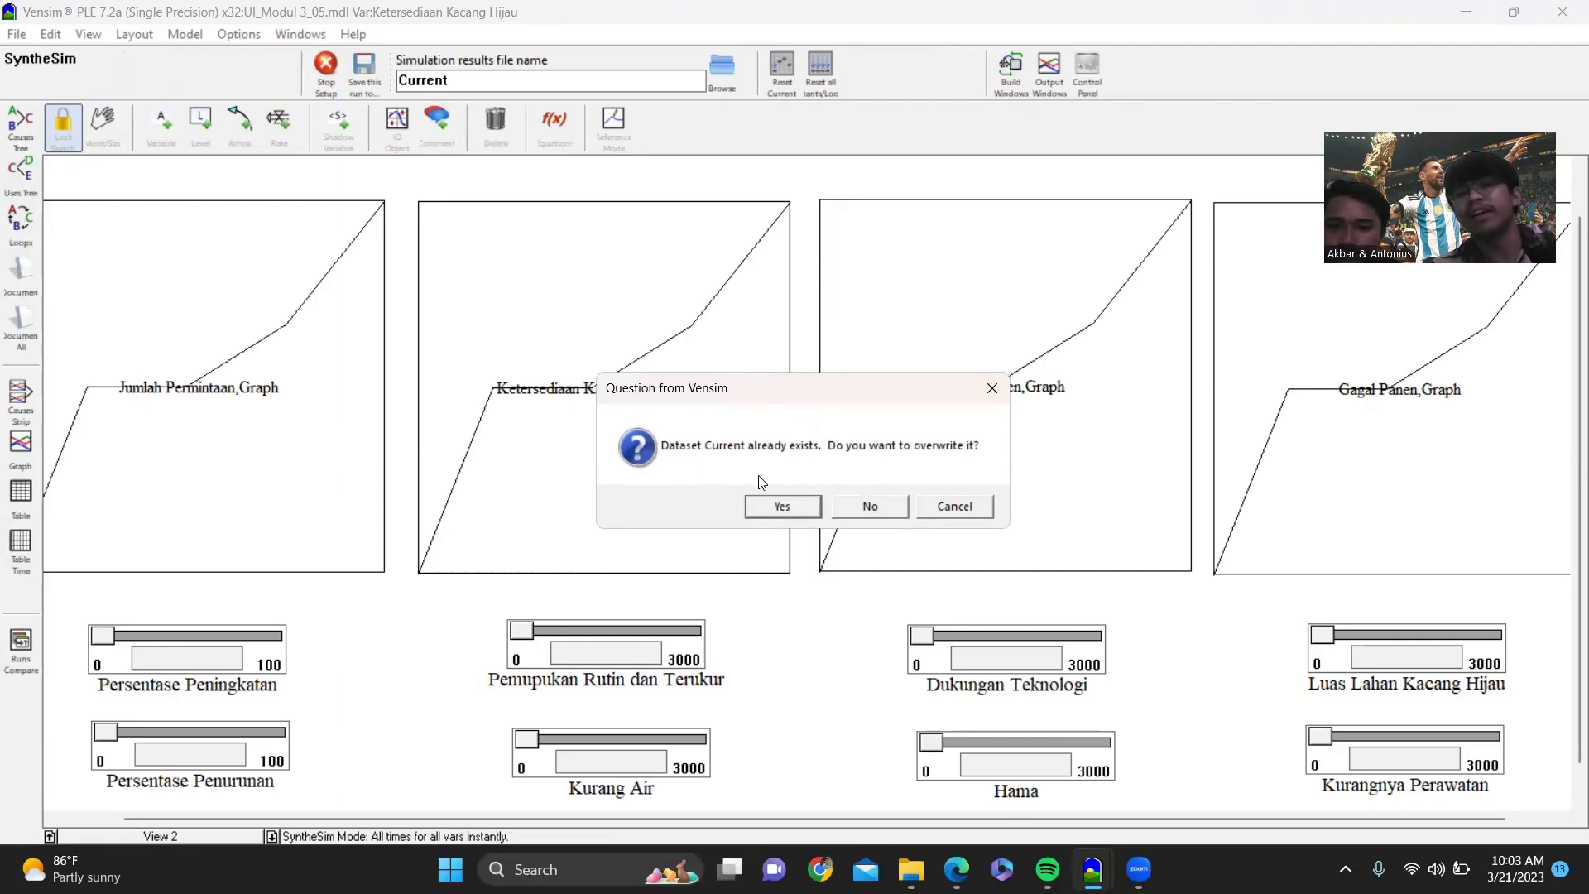
left_click(794, 511)
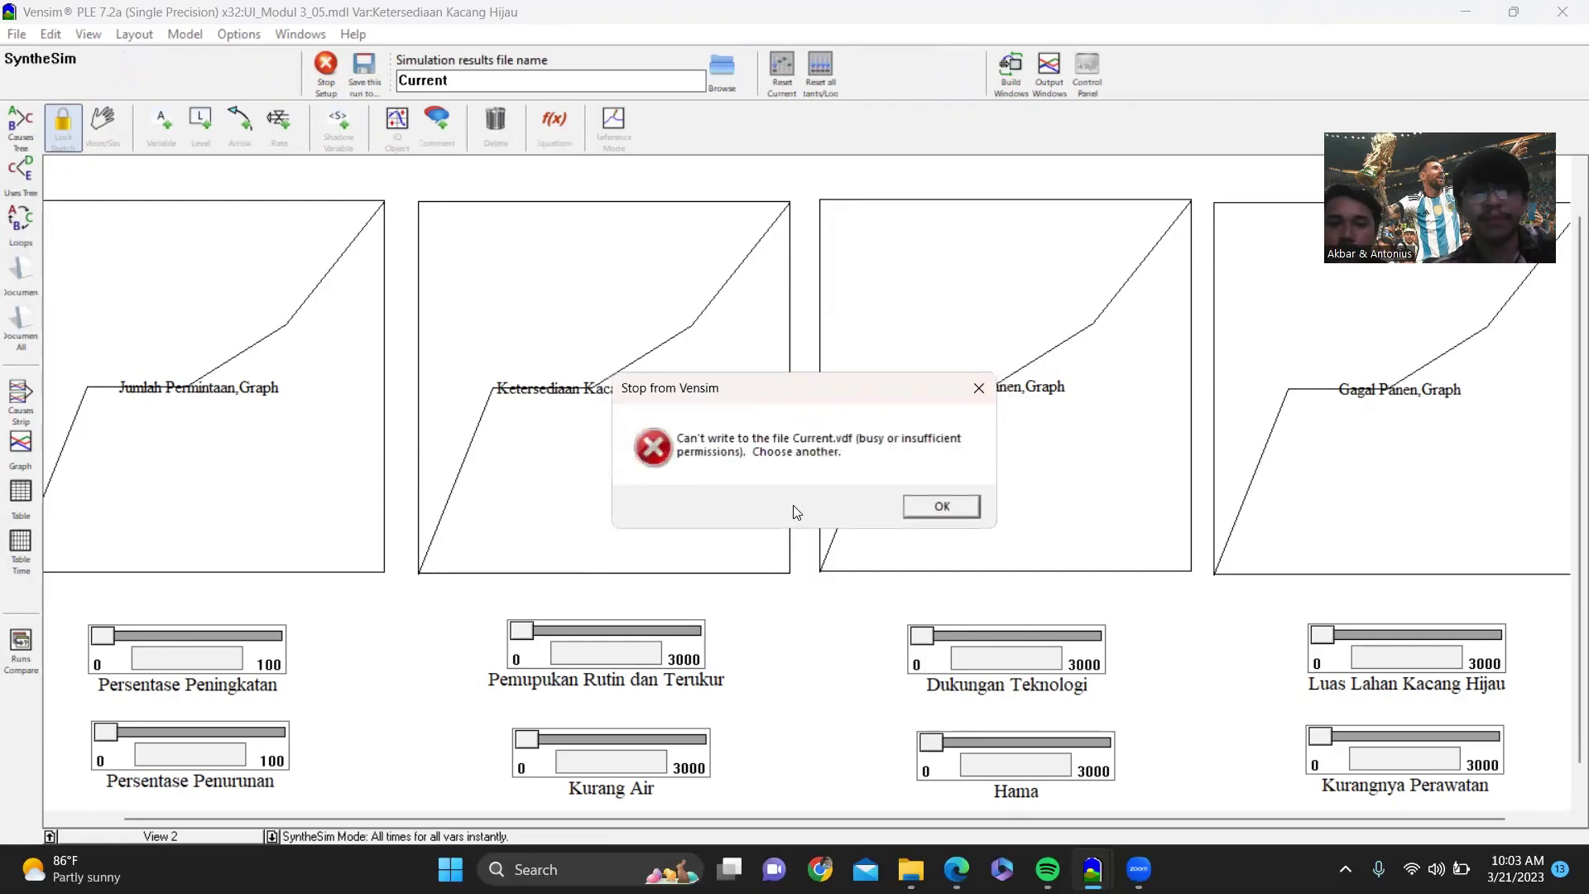
left_click(934, 513)
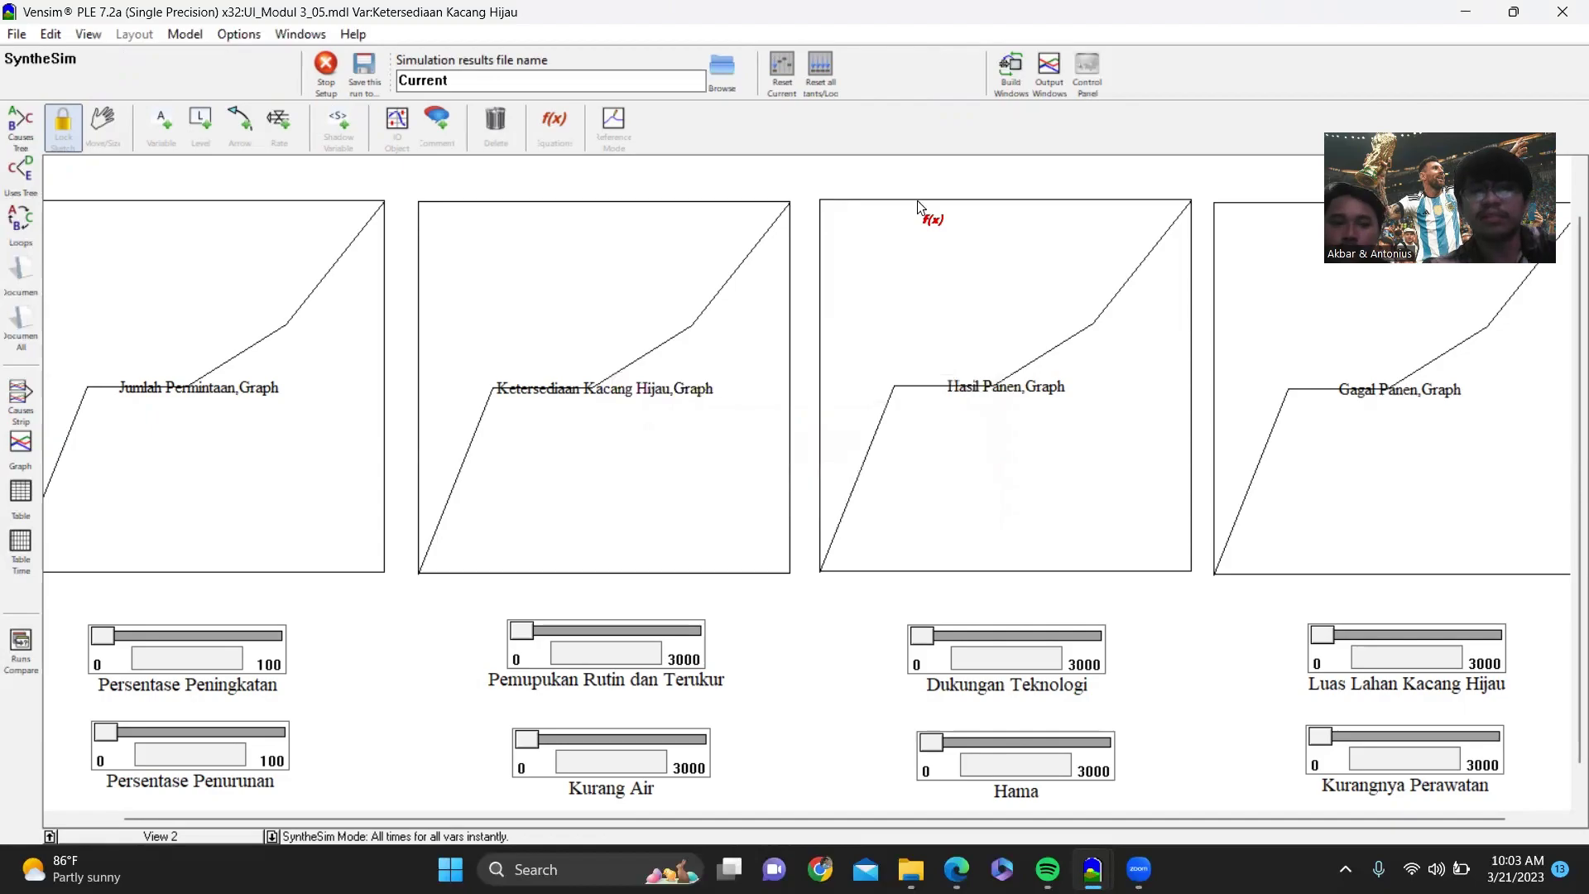
left_click(363, 72)
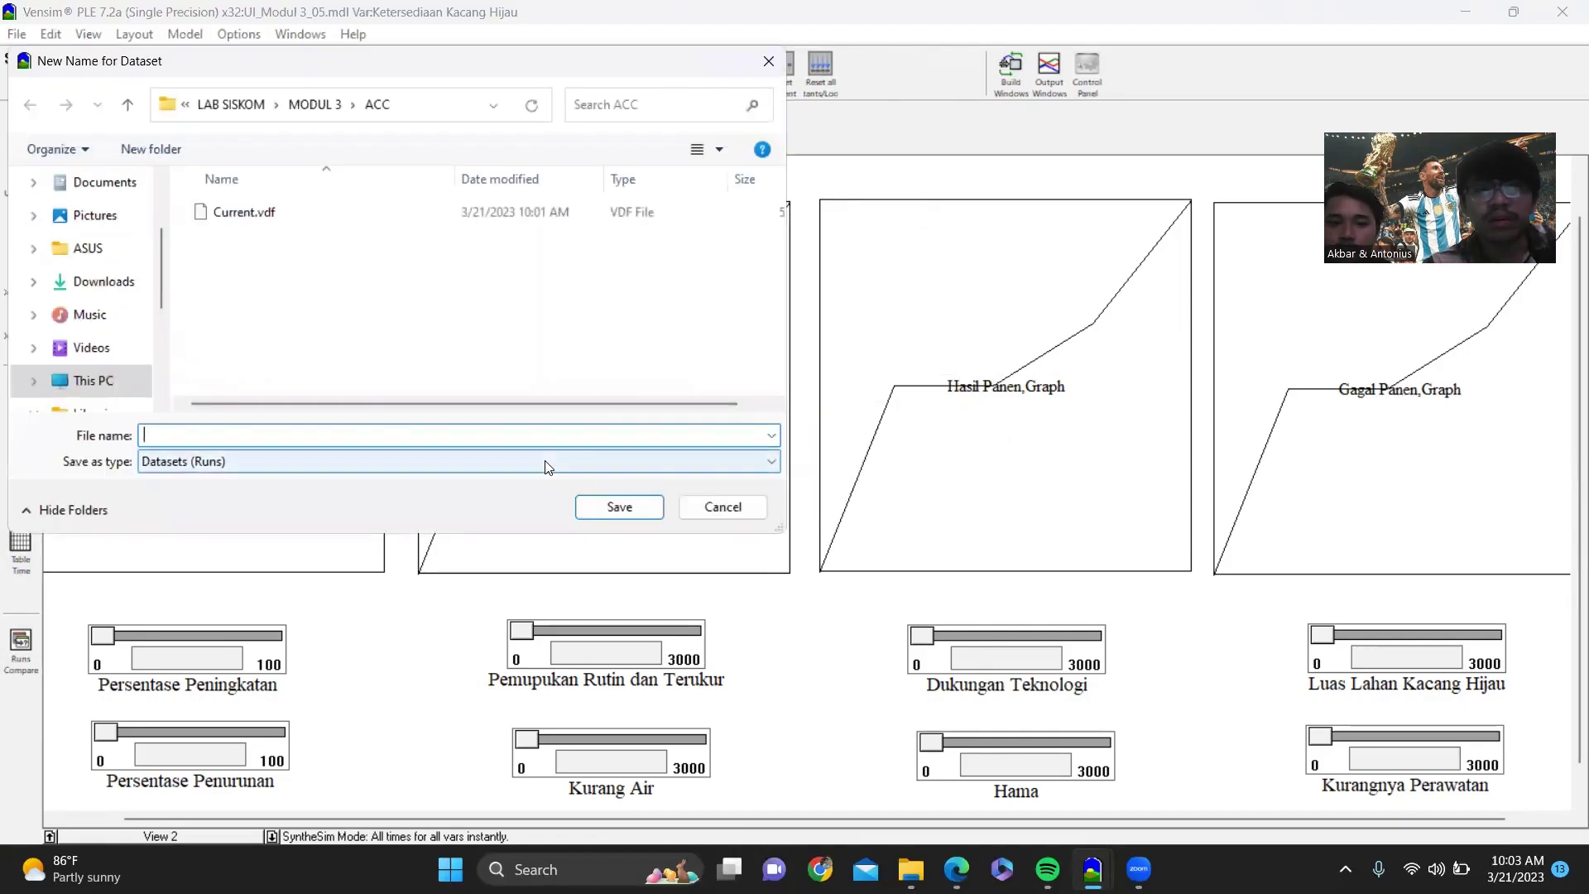
type("save")
key("Return")
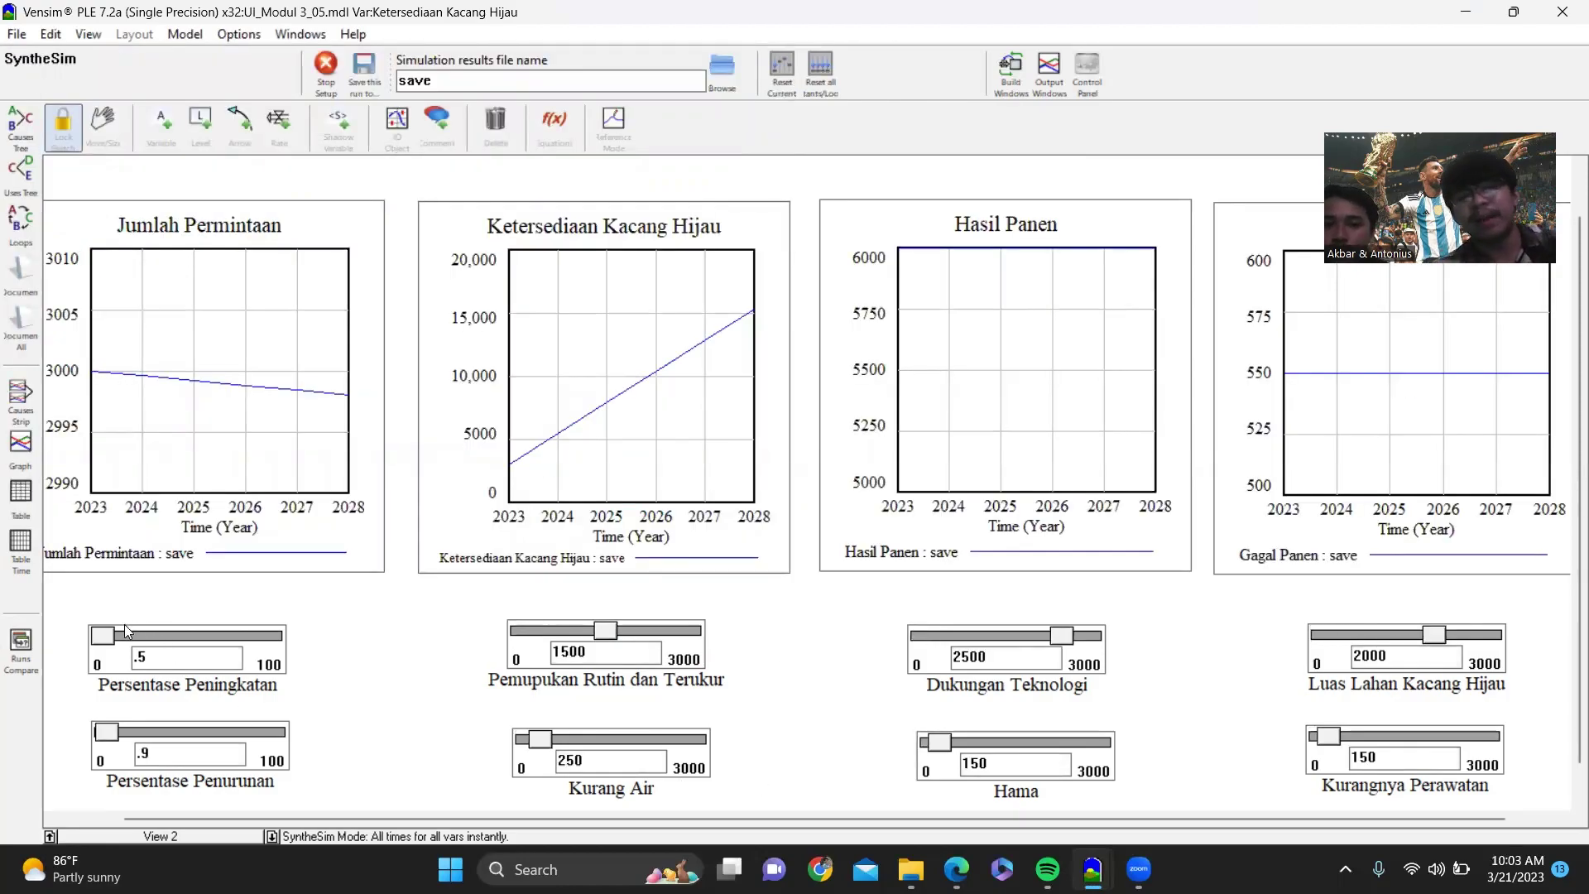
left_click_drag(145, 629, 95, 635)
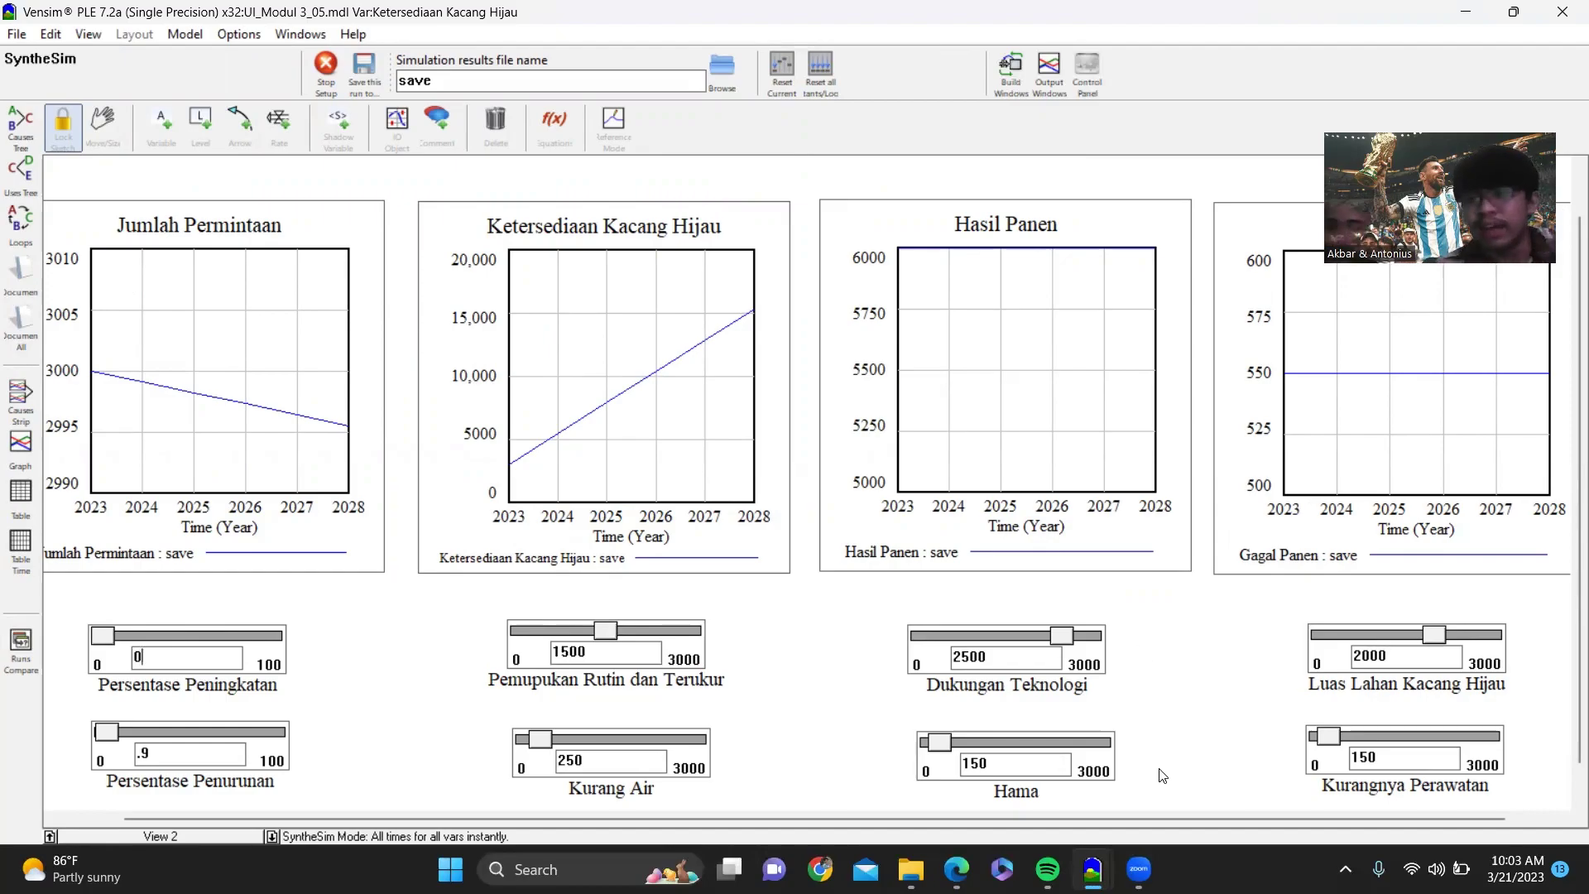
Switch to the report Laporan_Modul 3_05.pdf and review validation Tabel 3.1, briefly highlighting the values in its Rata-rata and SD rows.
left_click(956, 869)
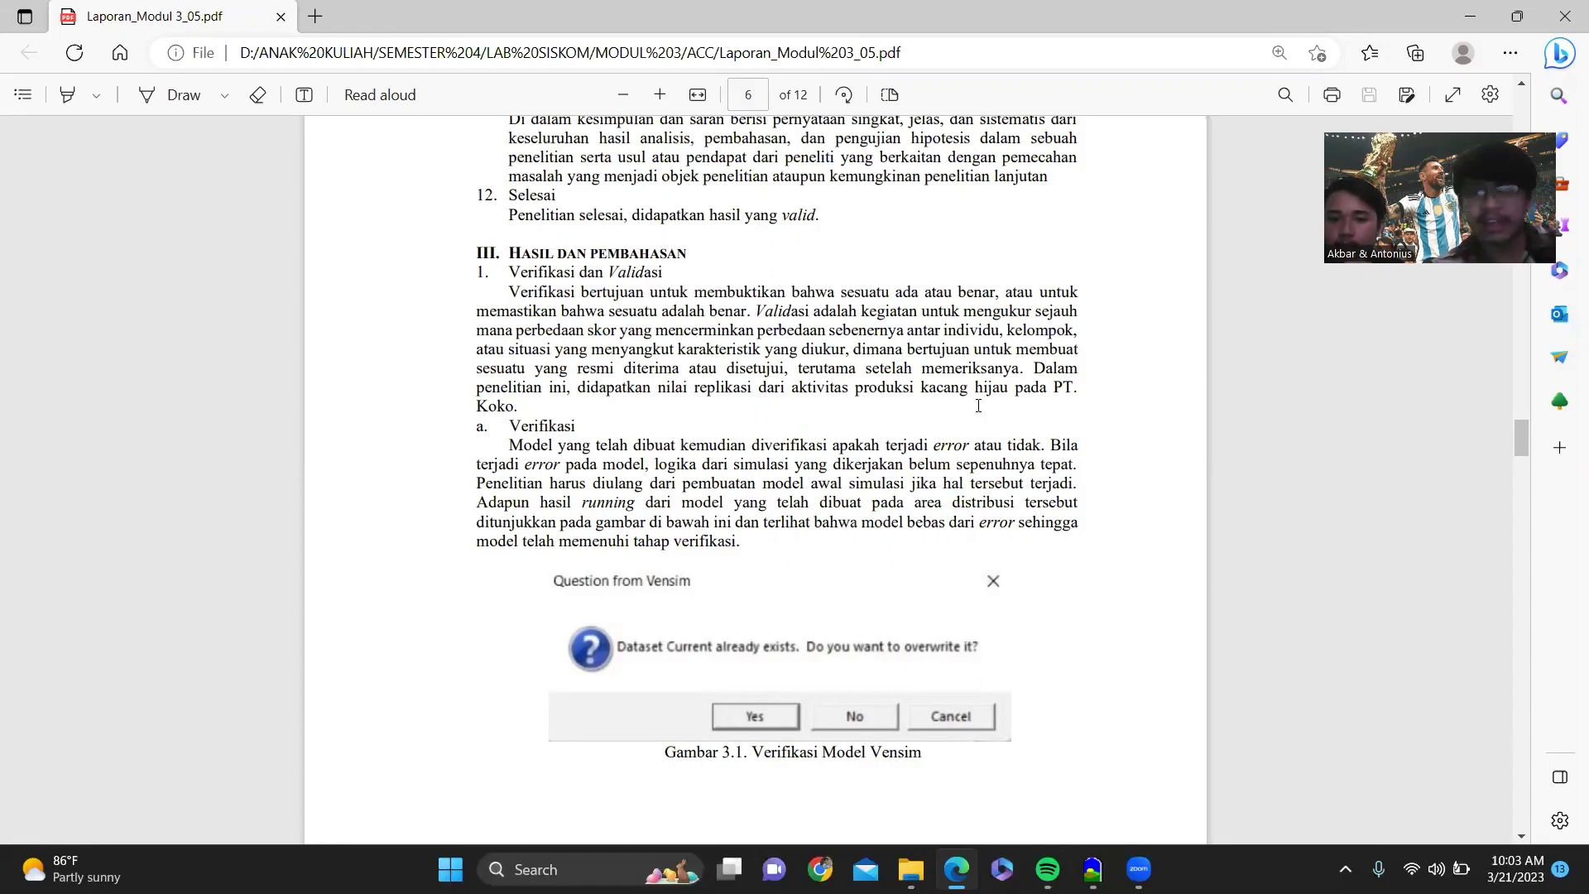
scroll(978, 406, "down", 6)
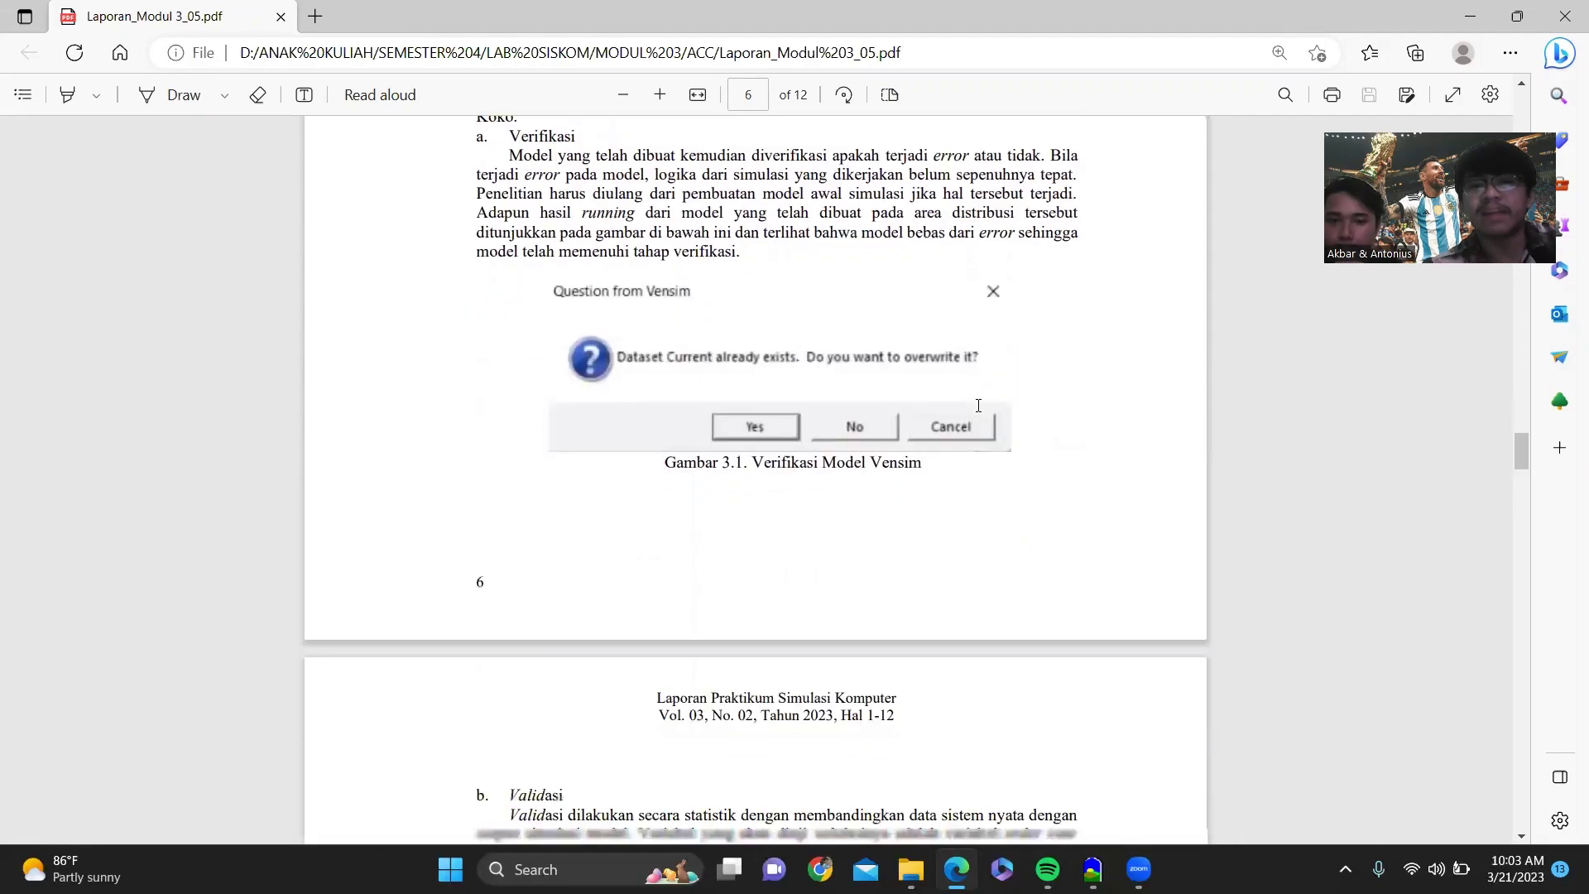
scroll(978, 406, "down", 3)
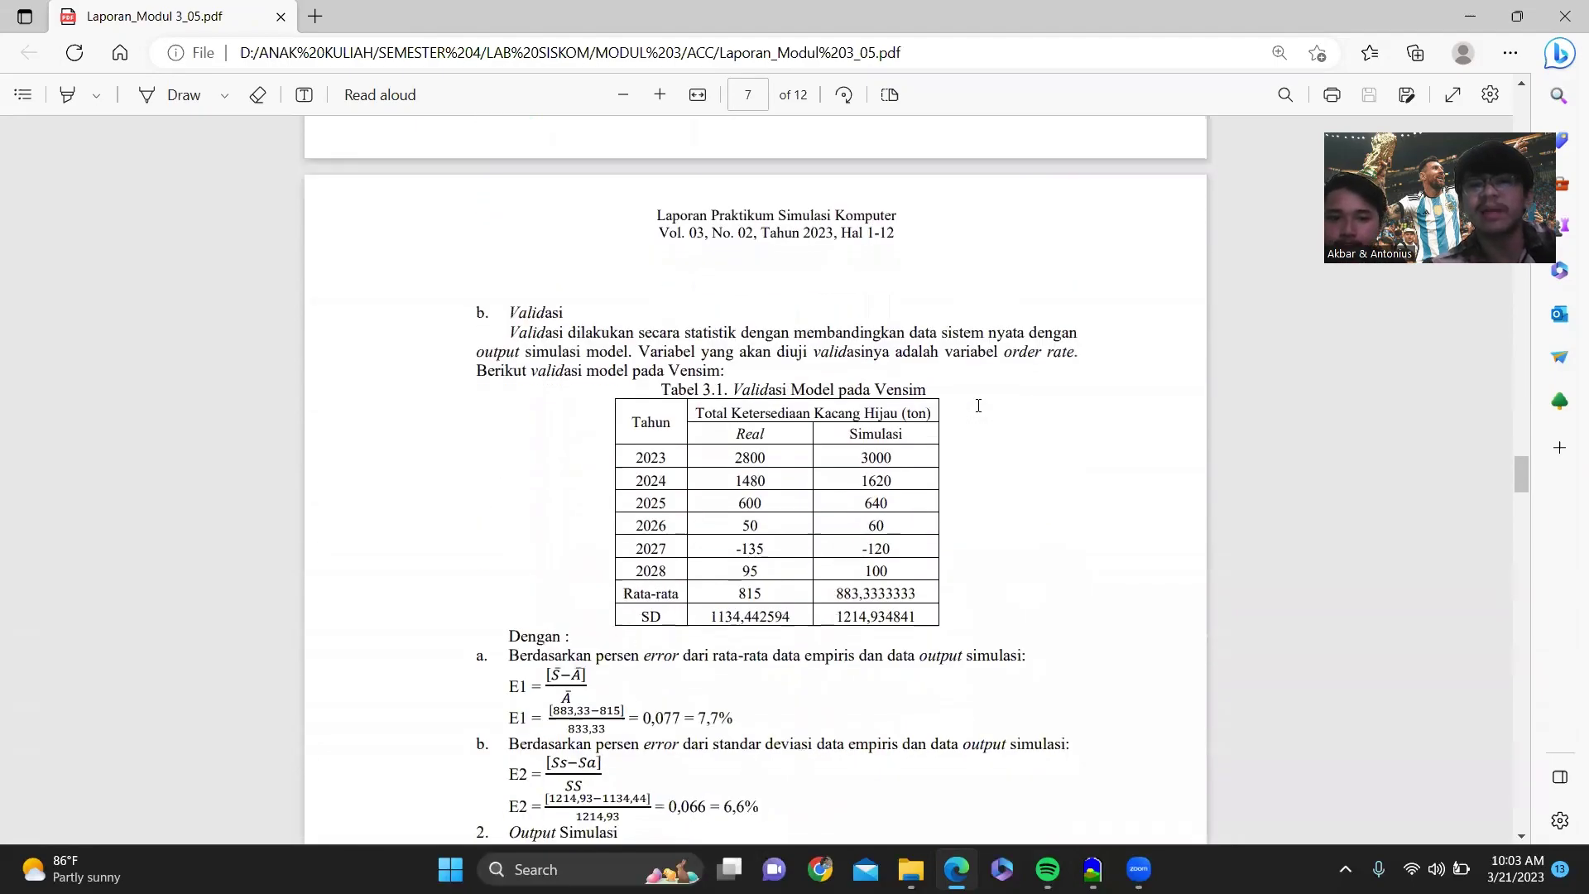
scroll(978, 405, "down", 1)
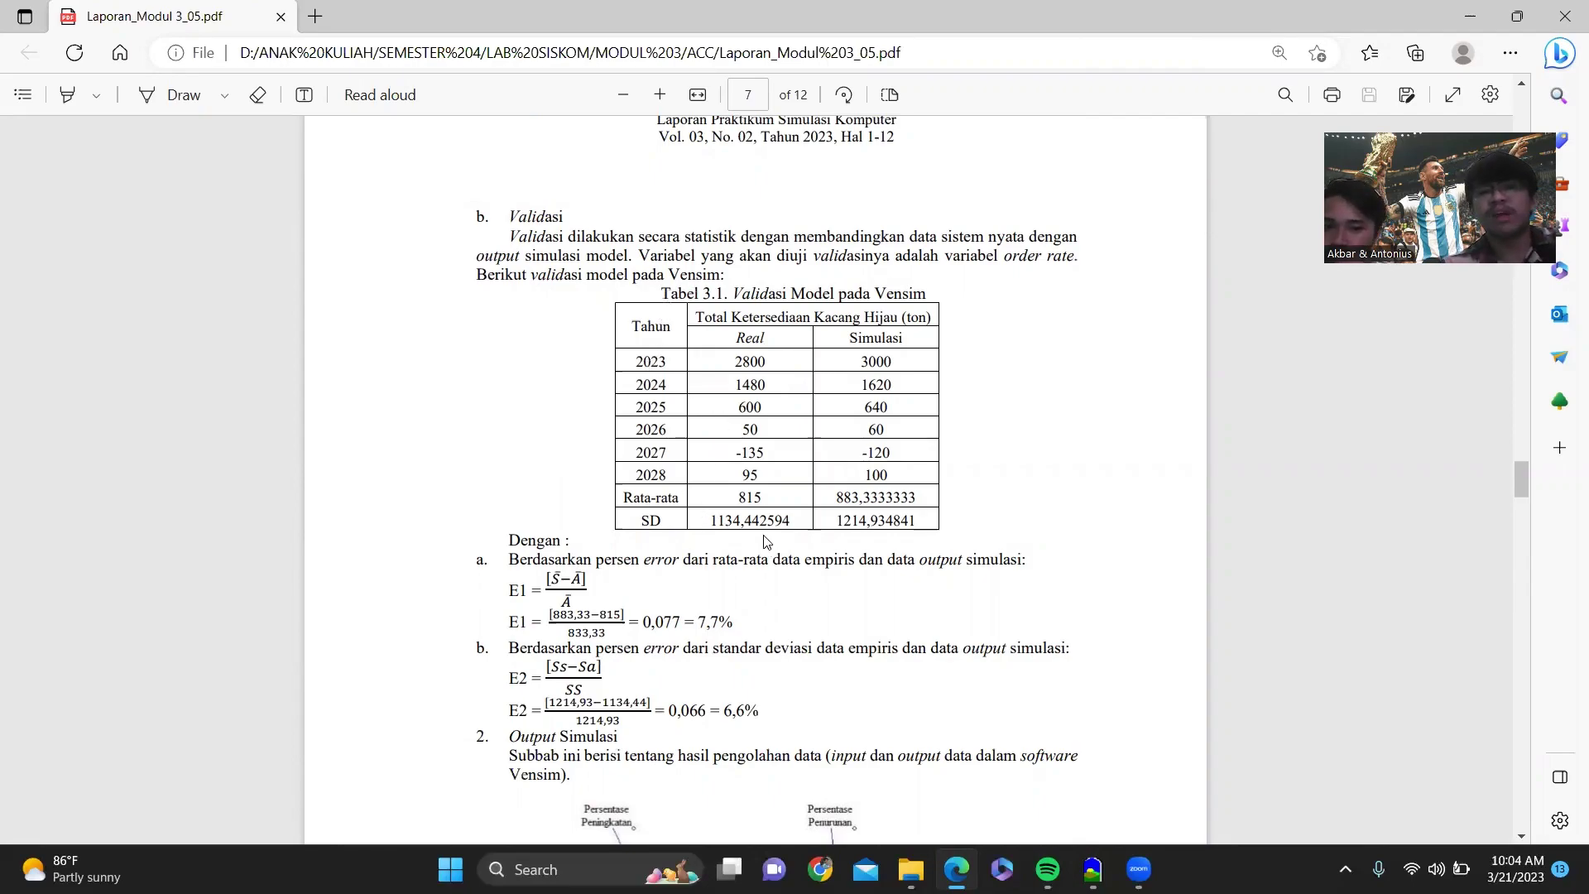
left_click_drag(739, 497, 918, 497)
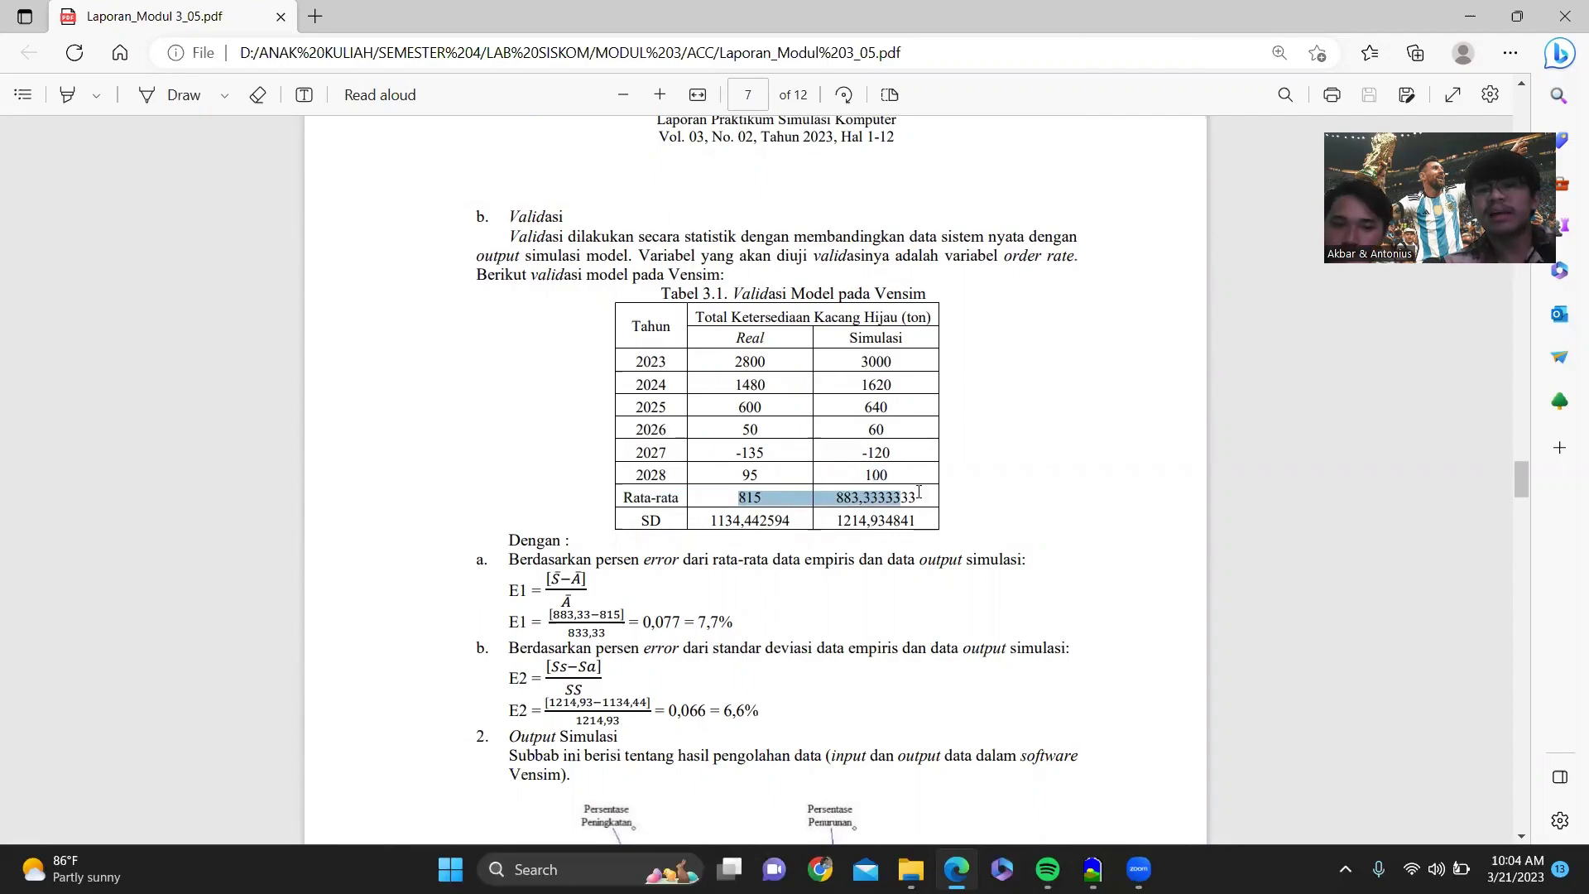
left_click_drag(710, 520, 938, 518)
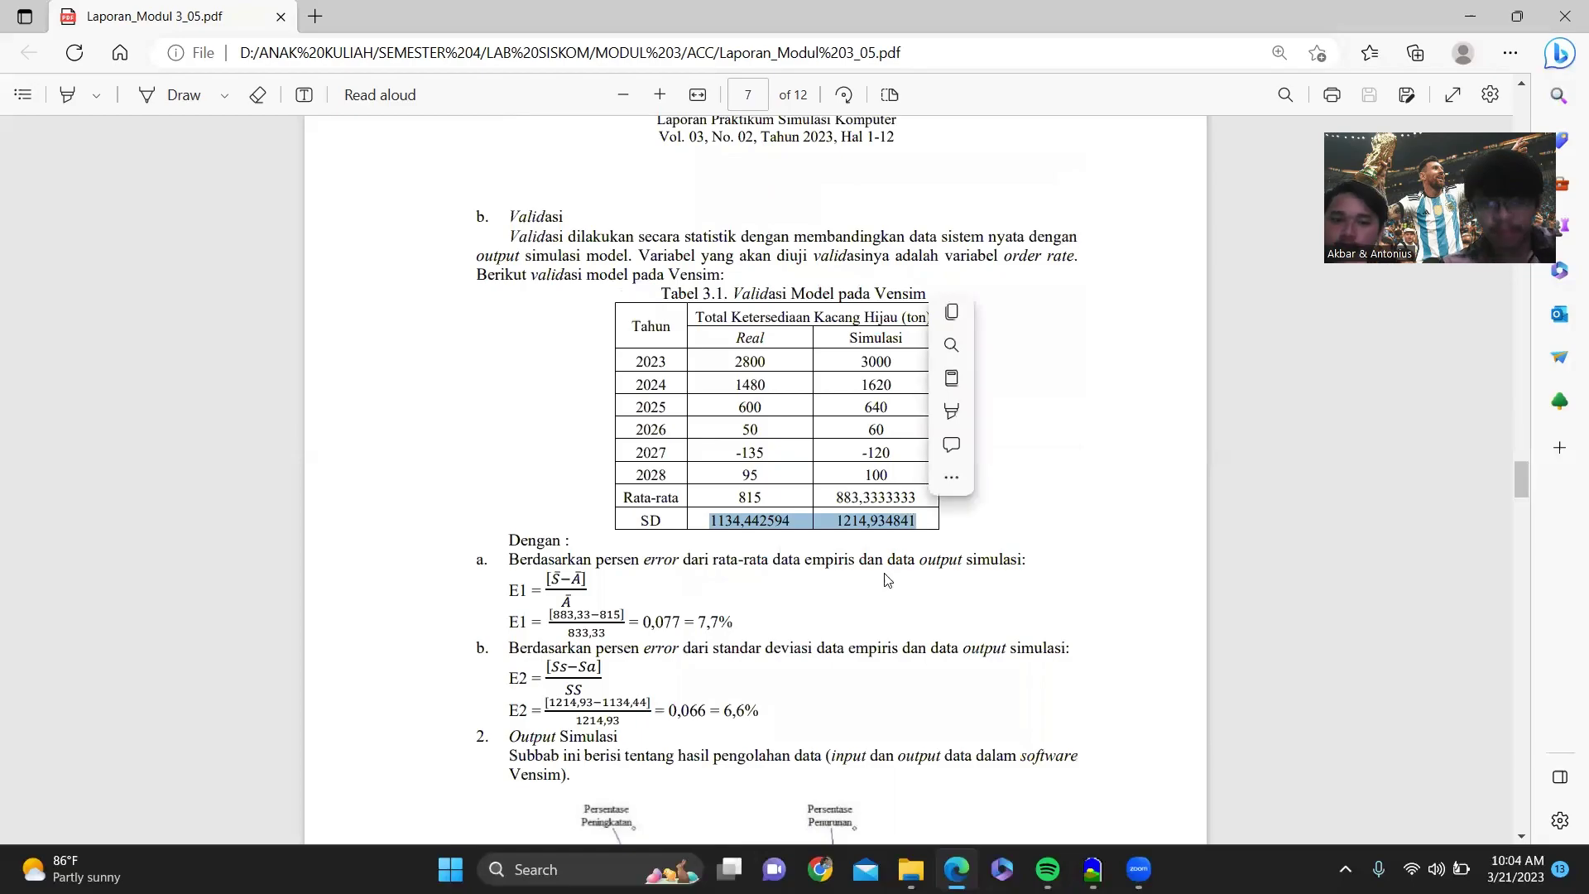
left_click(885, 584)
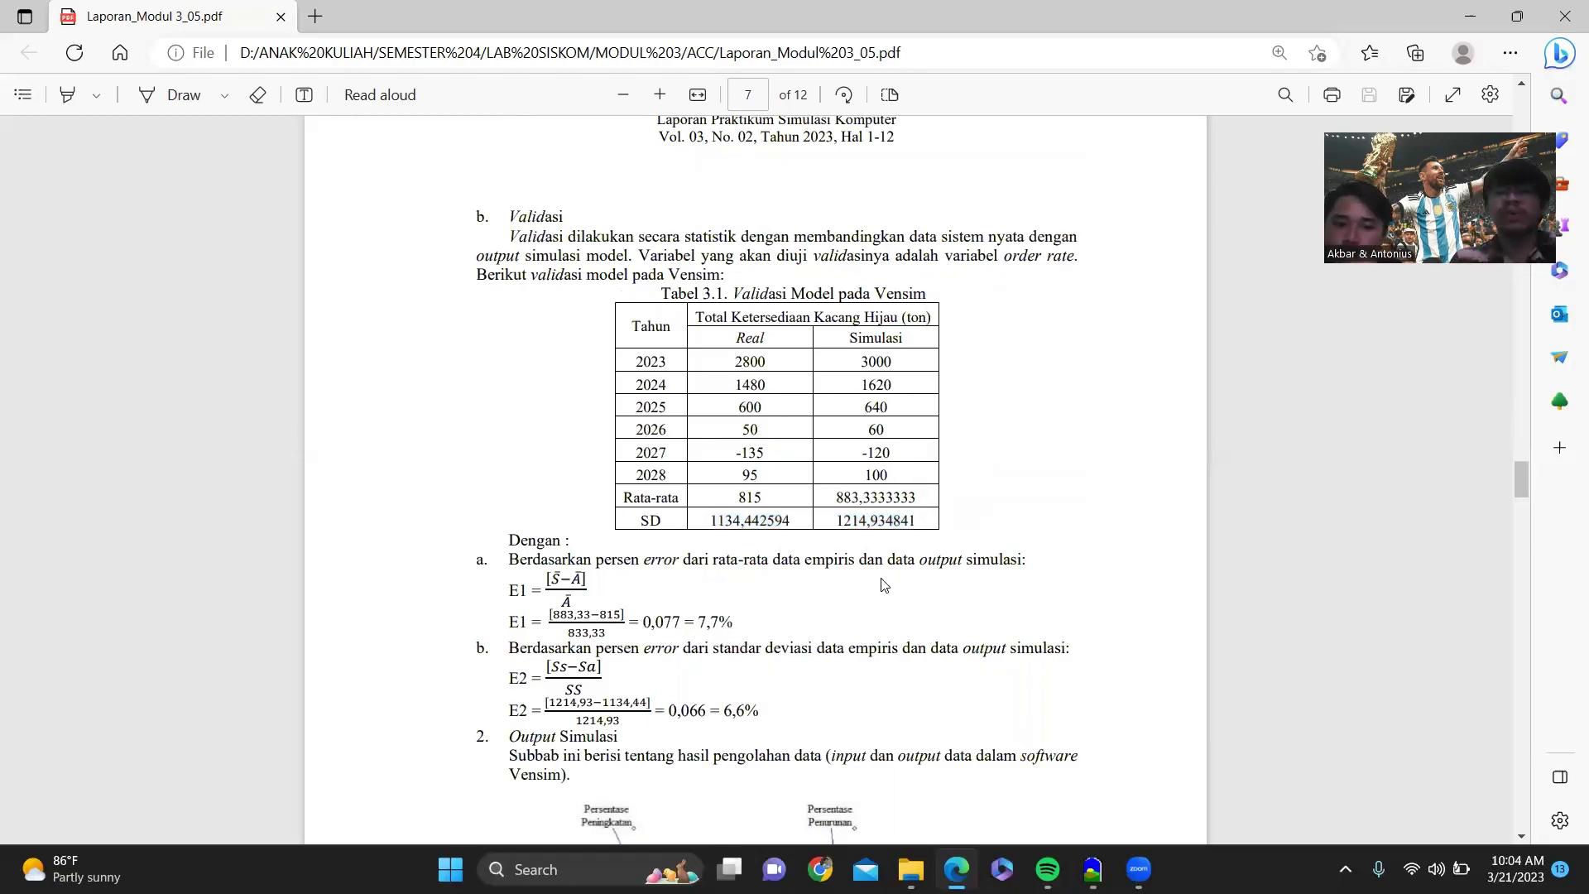
Review the E1 and E2 error calculations and the Vensim model figure in the Output Simulasi section.
scroll(884, 584, "down", 7)
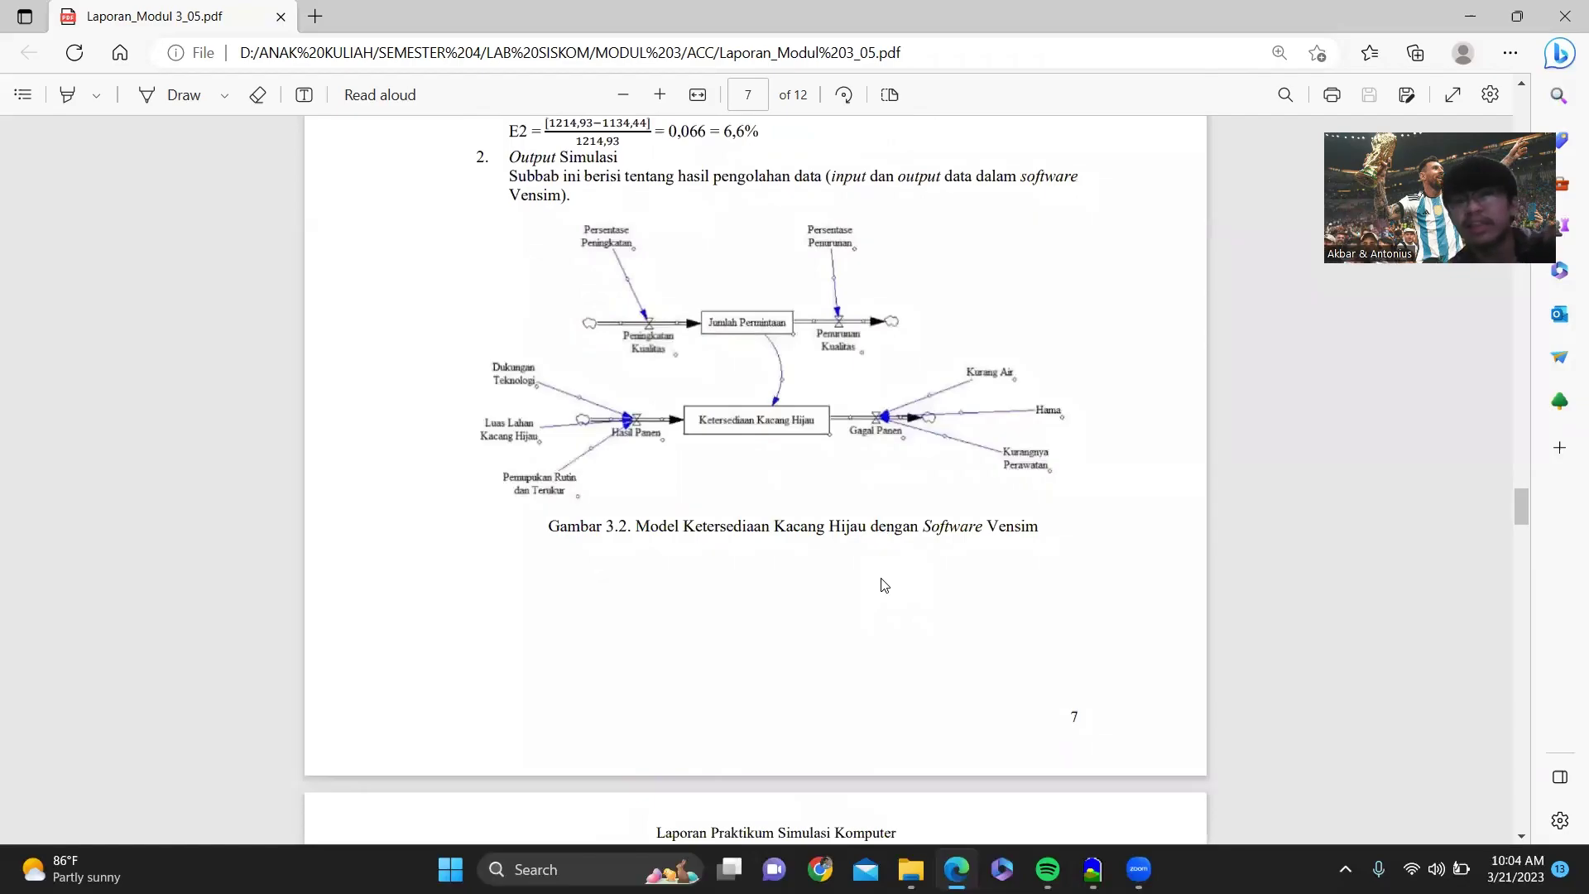
scroll(884, 584, "up", 1)
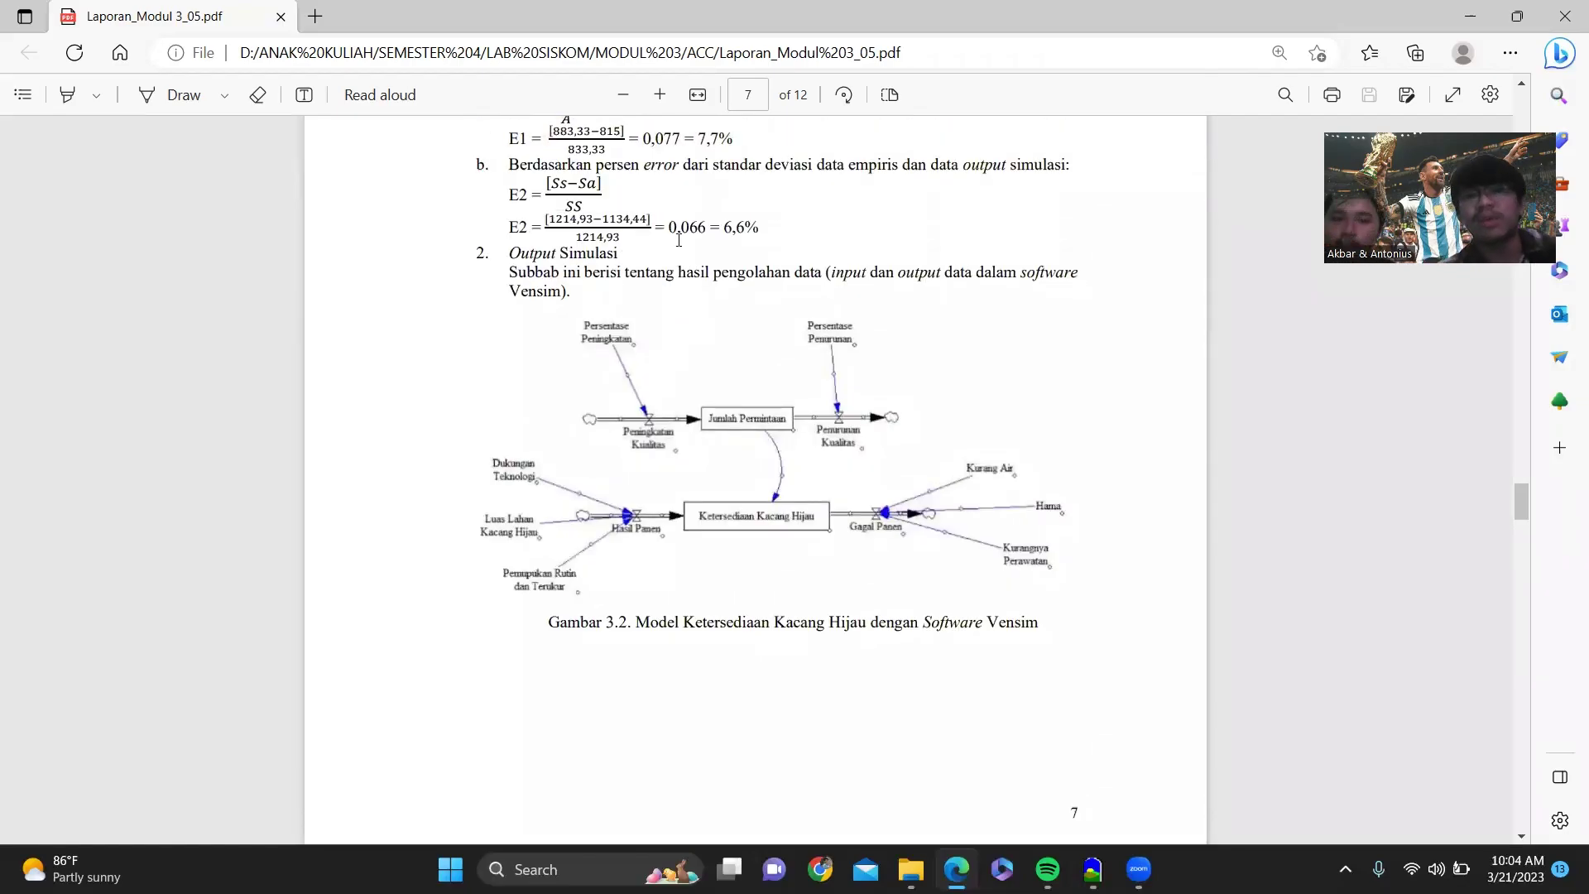
scroll(735, 256, "up", 1)
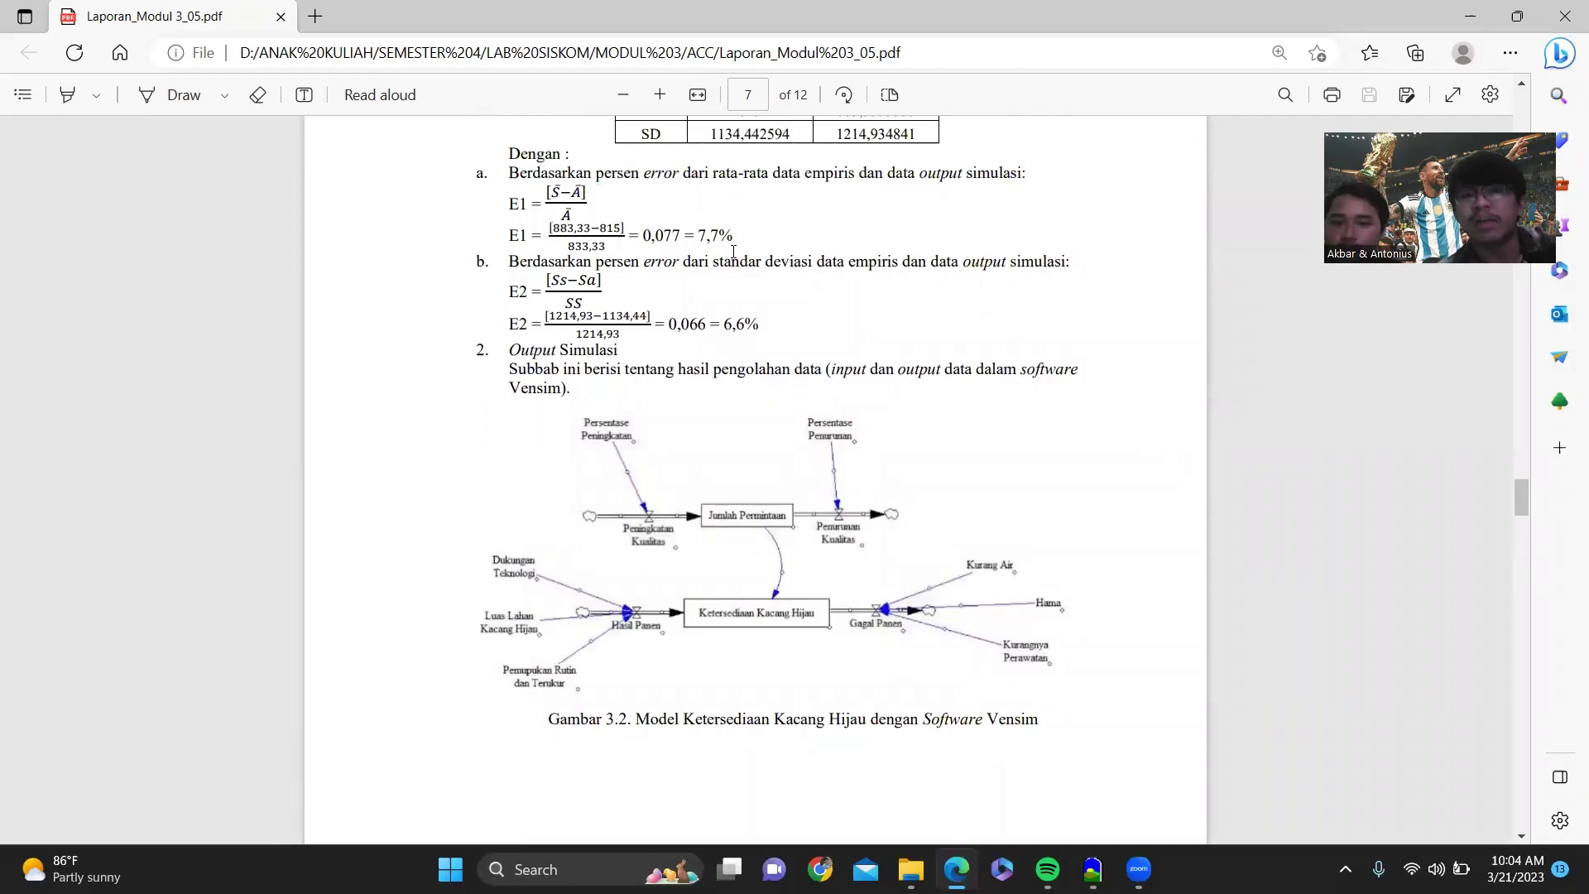
Enlarge and review Gambar 3.2, the Vensim model of Ketersediaan Kacang Hijau, in the Output Simulasi section.
scroll(733, 252, "down", 1)
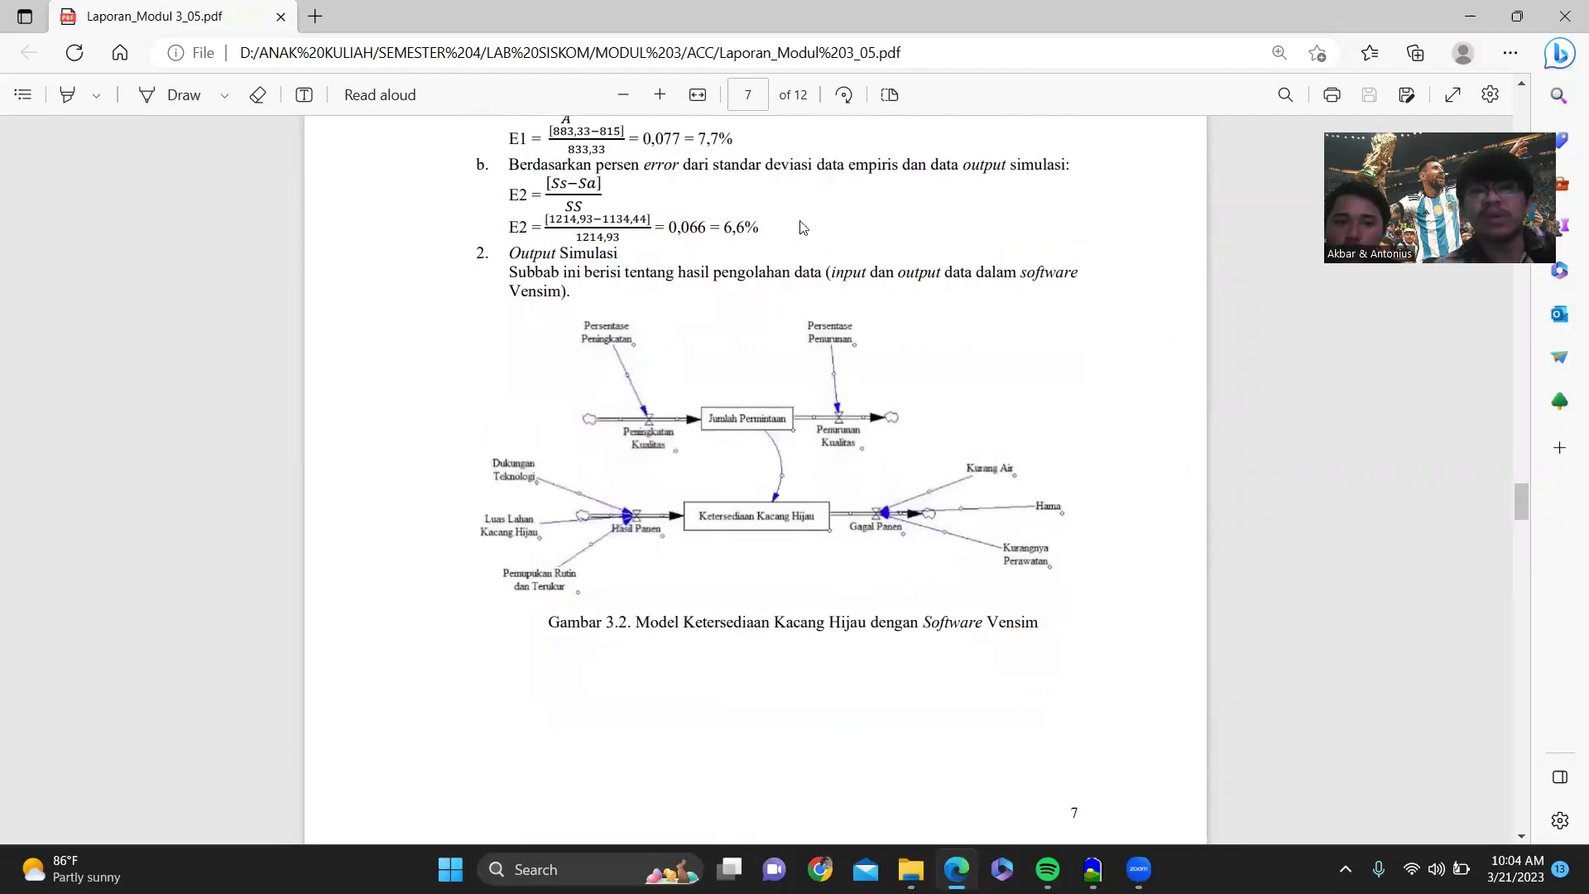
left_click(659, 95)
scroll(690, 270, "up", 1)
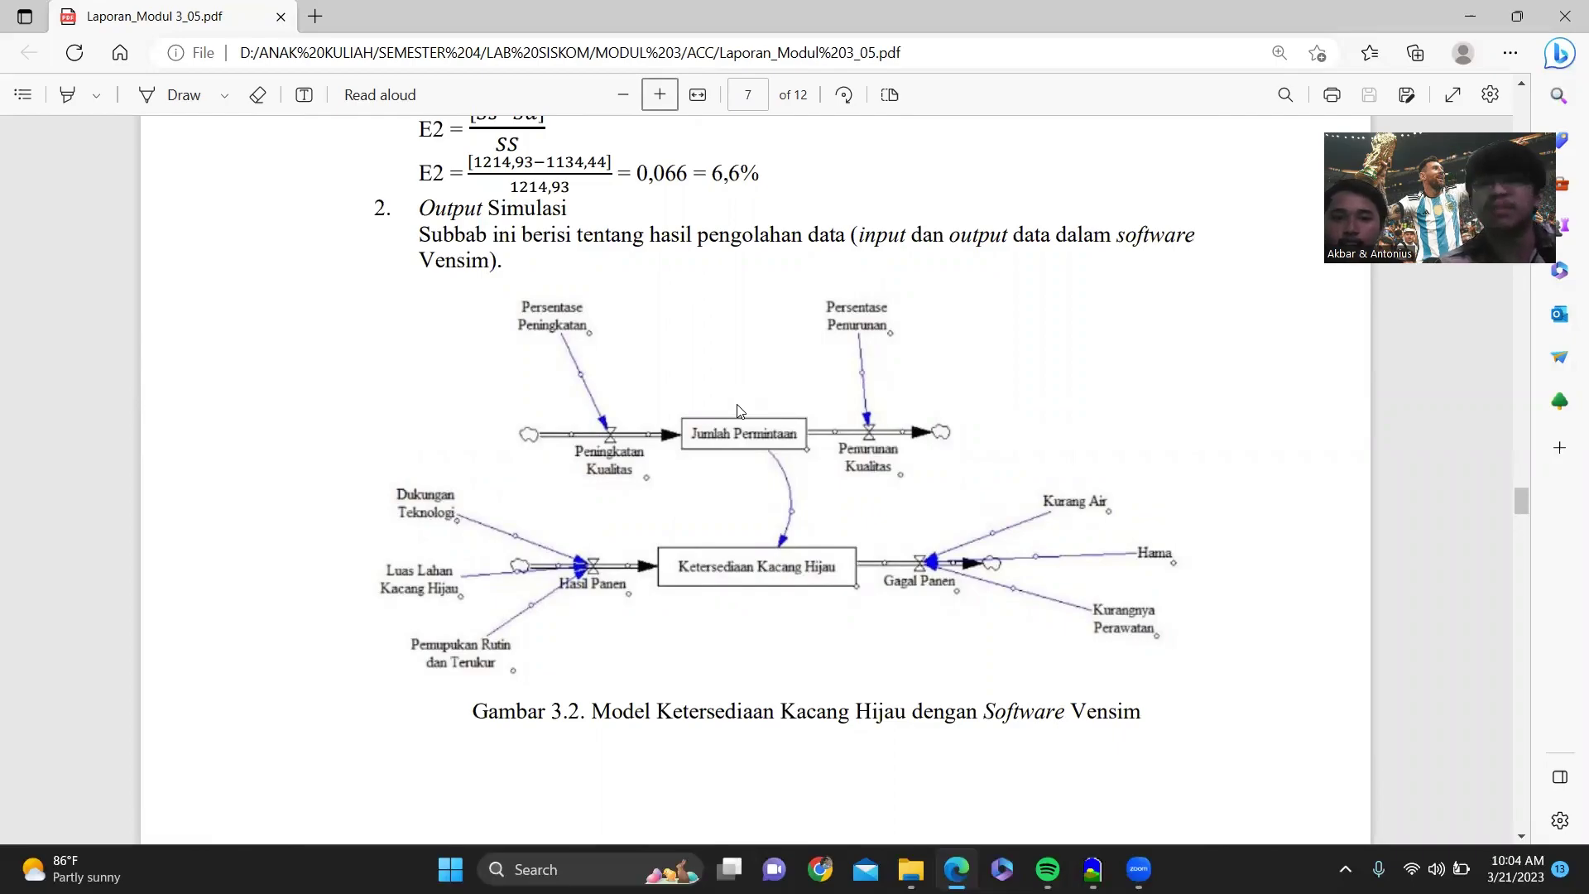
scroll(739, 412, "down", 1)
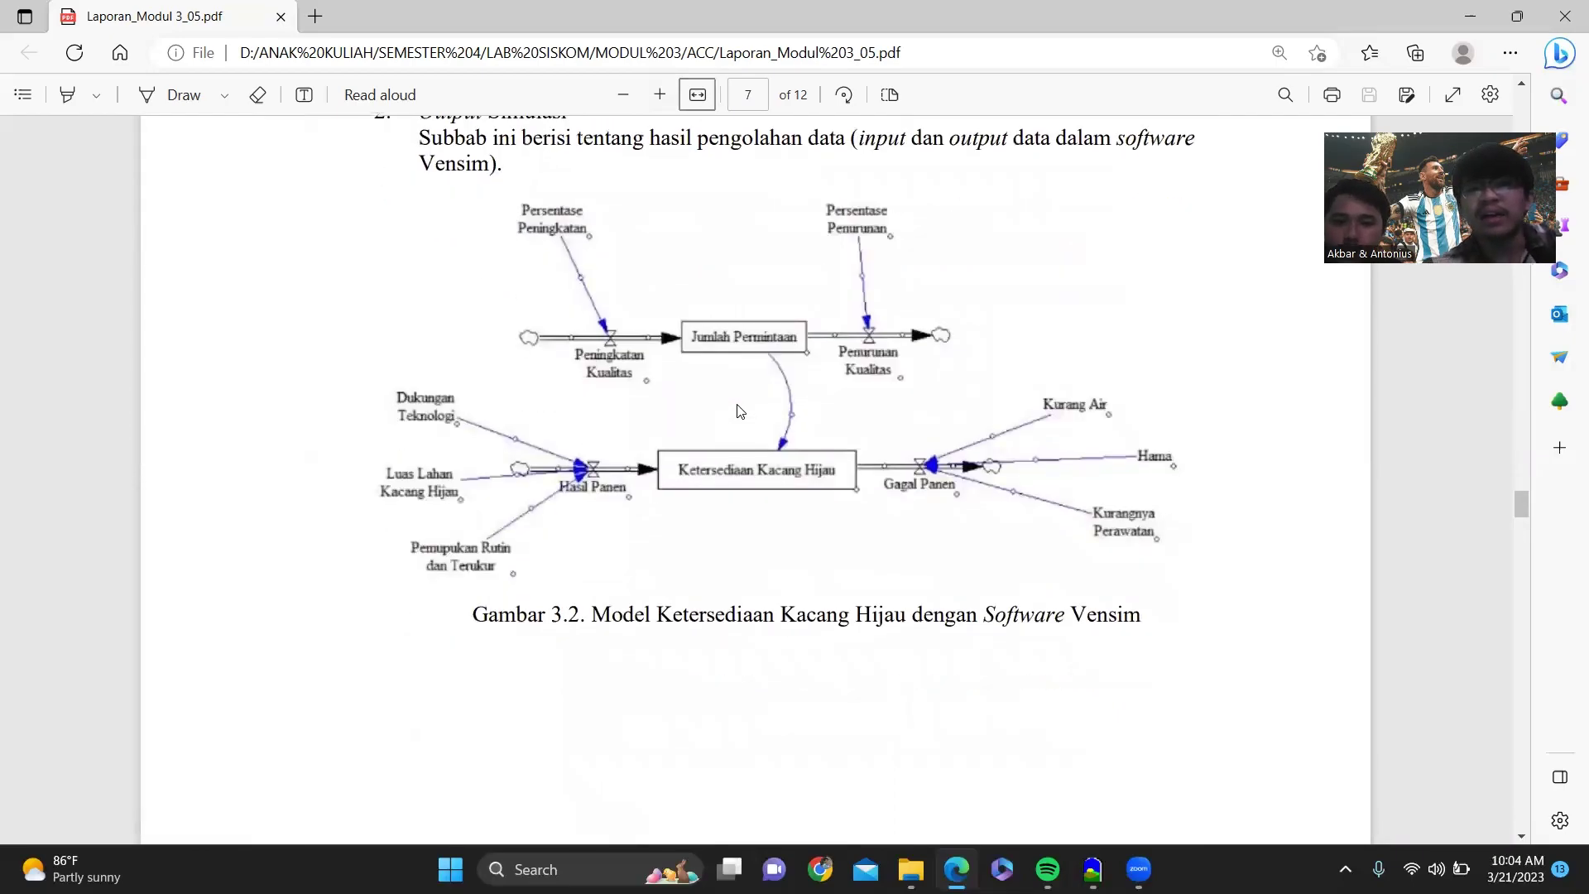
Review the Skenario 1 Graph Pad and Table Pad of Ketersediaan Kacang Hijau with their analyses at a reduced page zoom.
left_click_drag(1520, 507, 1521, 533)
scroll(686, 196, "down", 1)
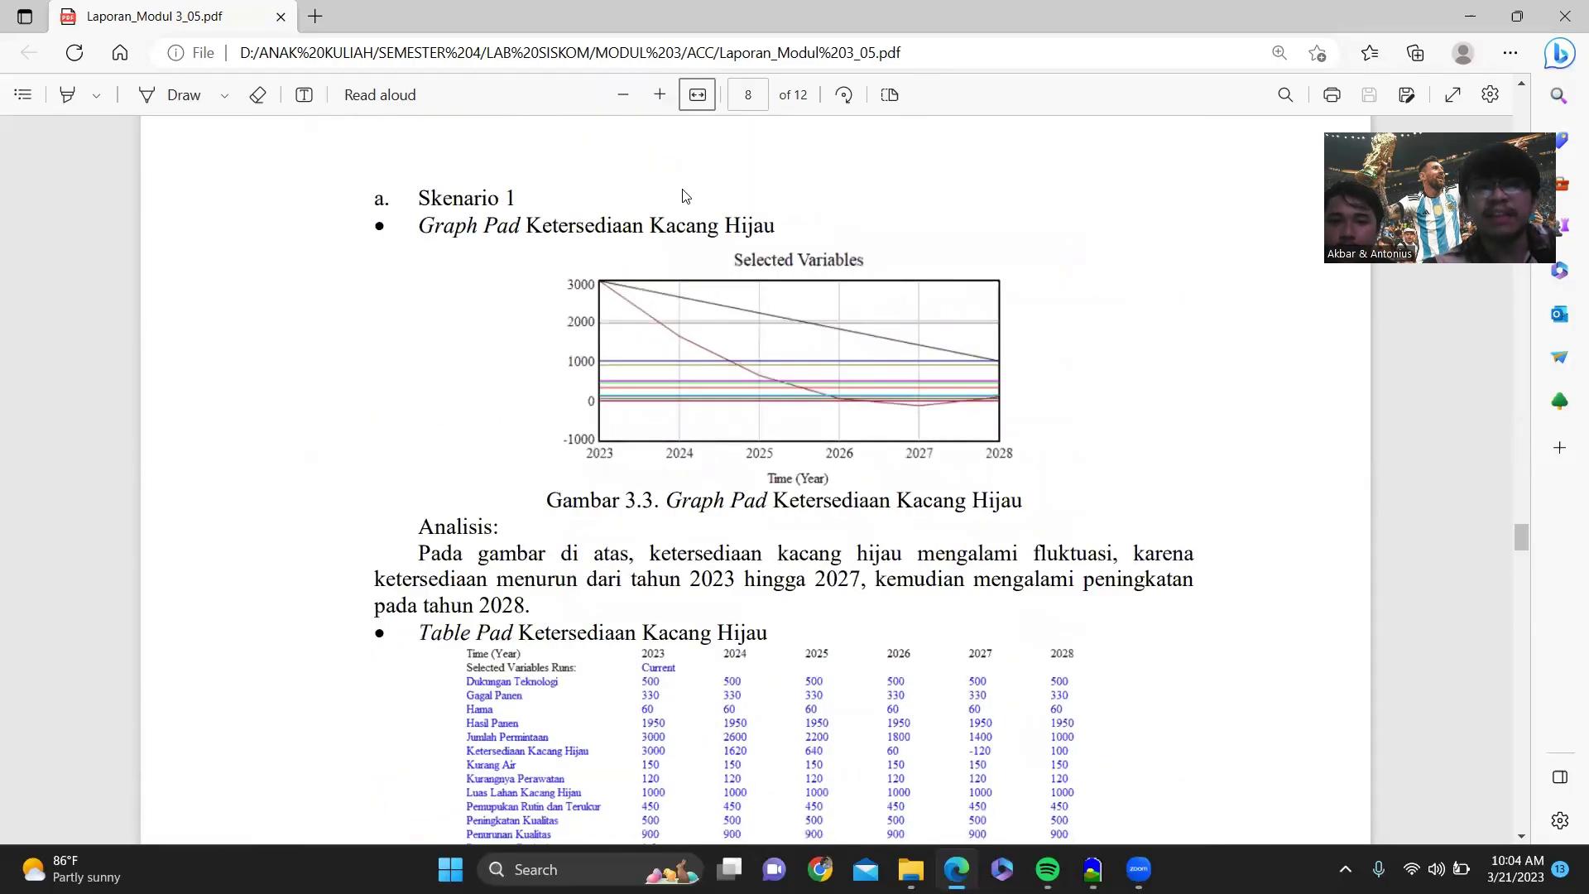
left_click(623, 94)
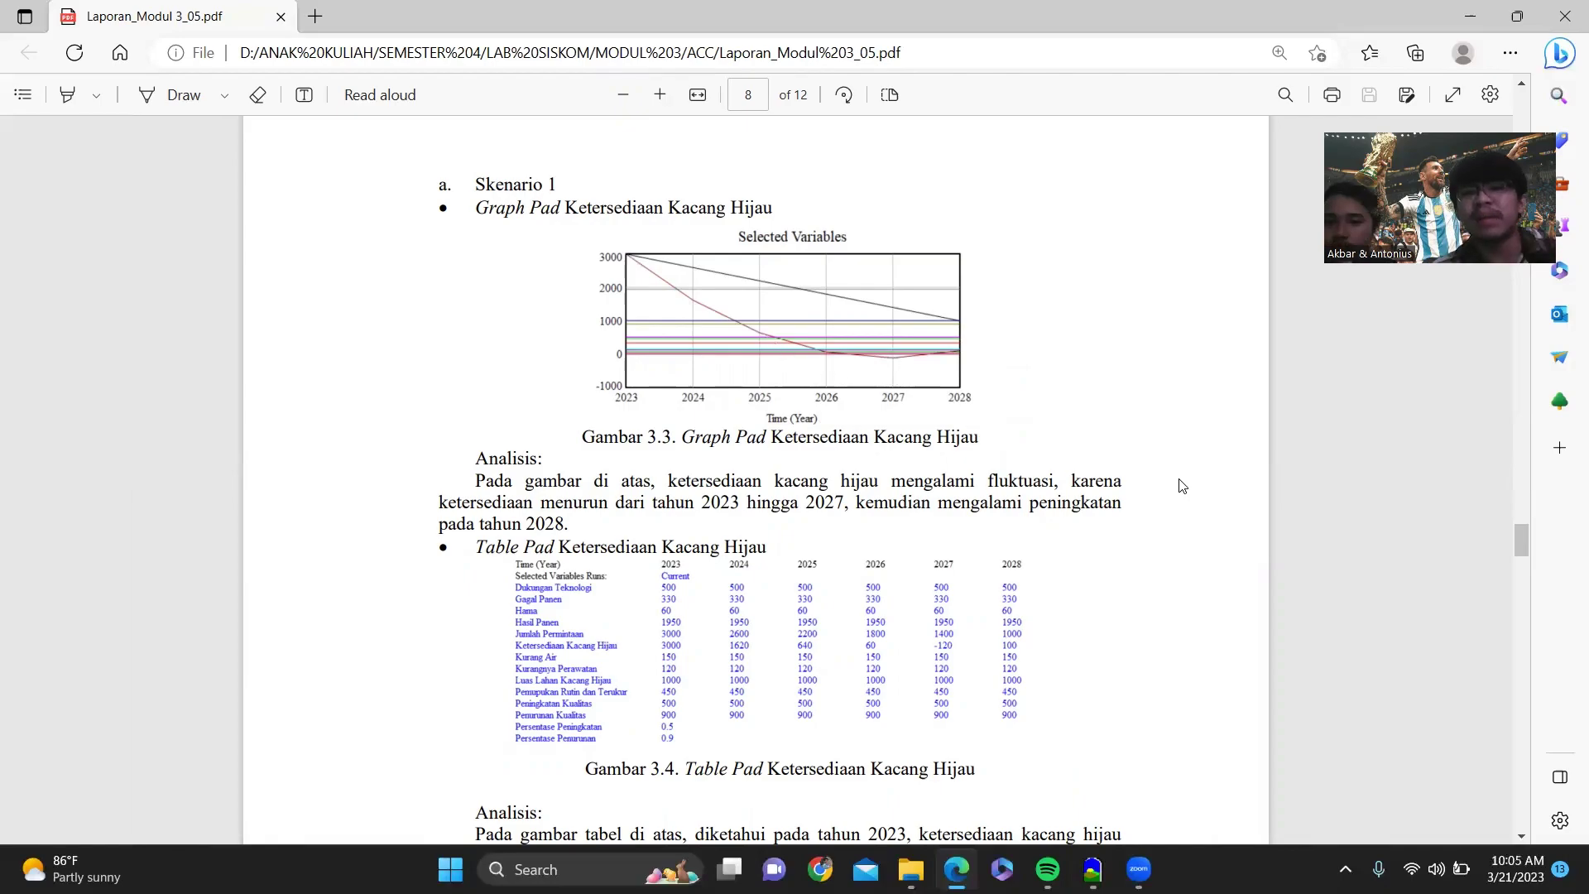
scroll(1158, 656, "down", 2)
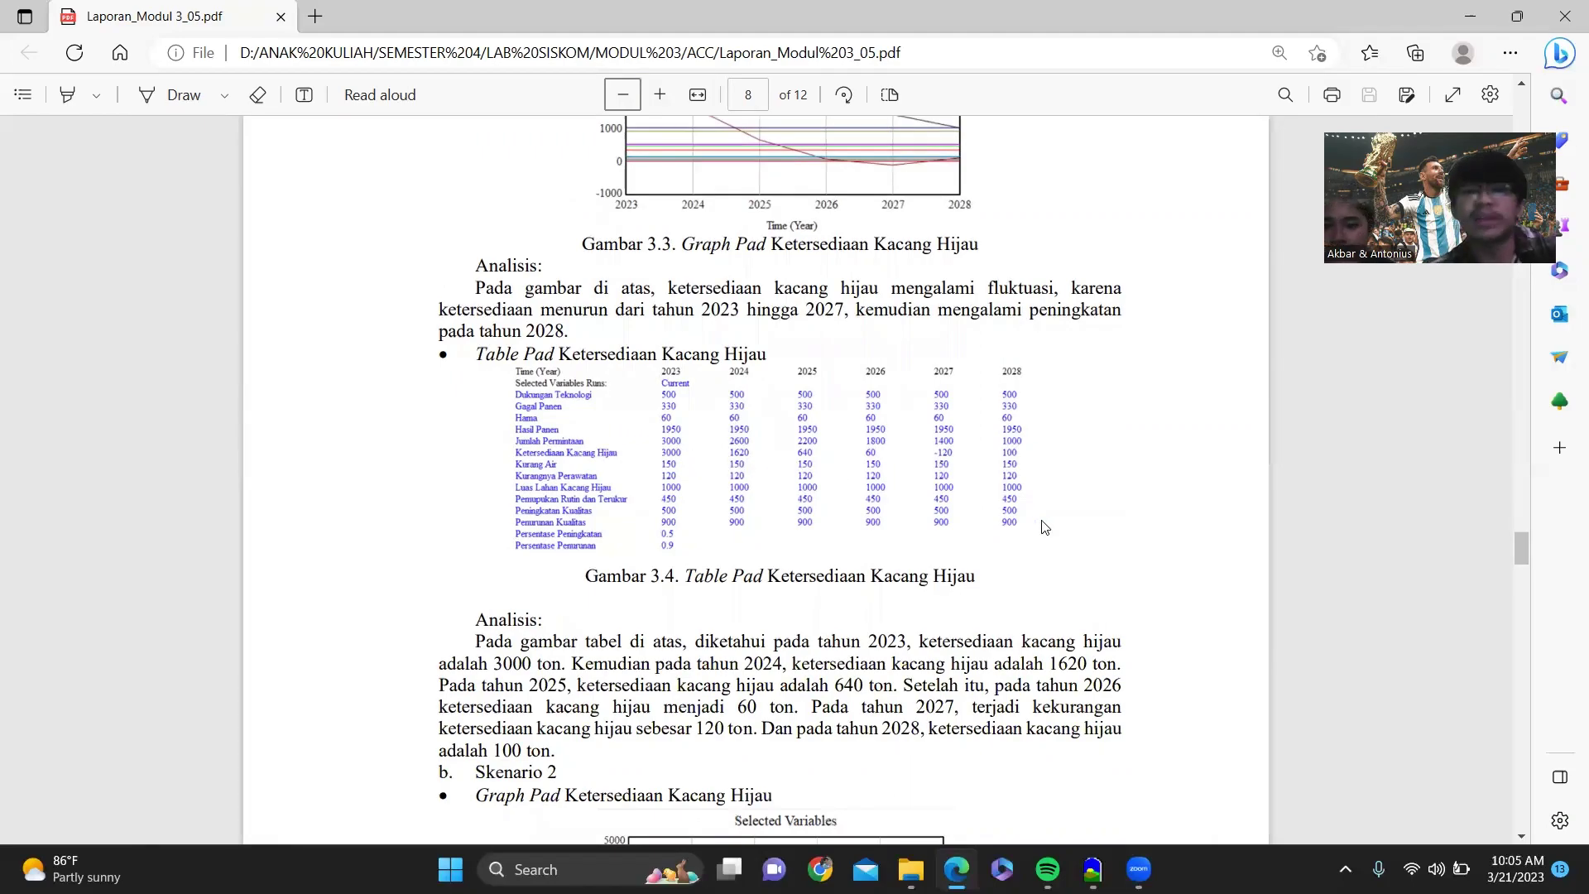
Review the Skenario 2 graph in Gambar 3.5 and the table in Gambar 3.6, including their analyses.
scroll(1044, 526, "down", 5)
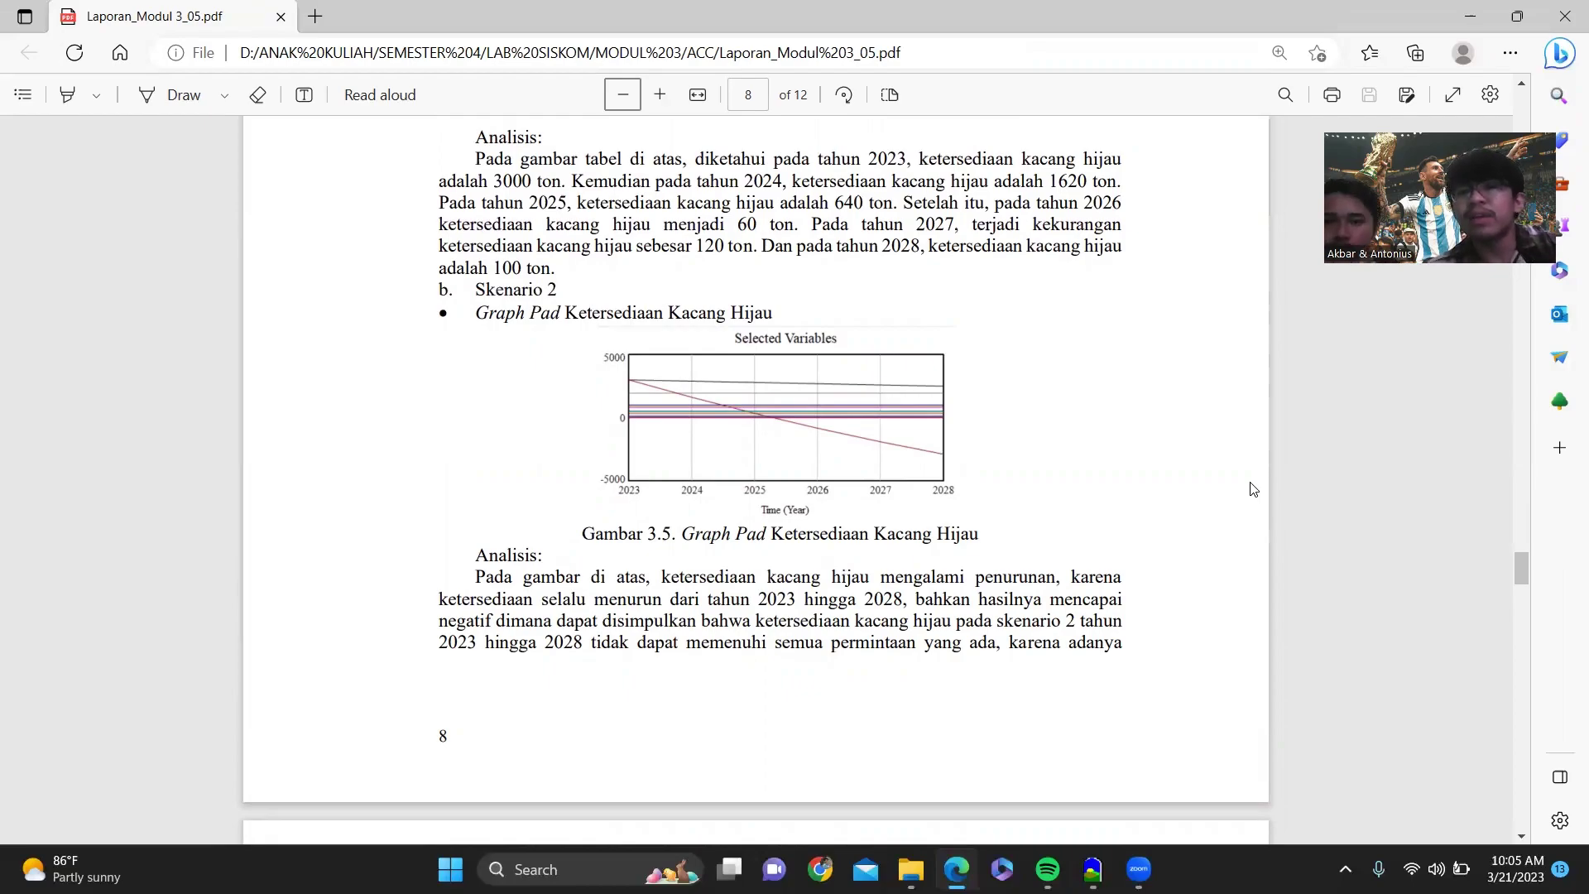
scroll(1254, 489, "down", 4)
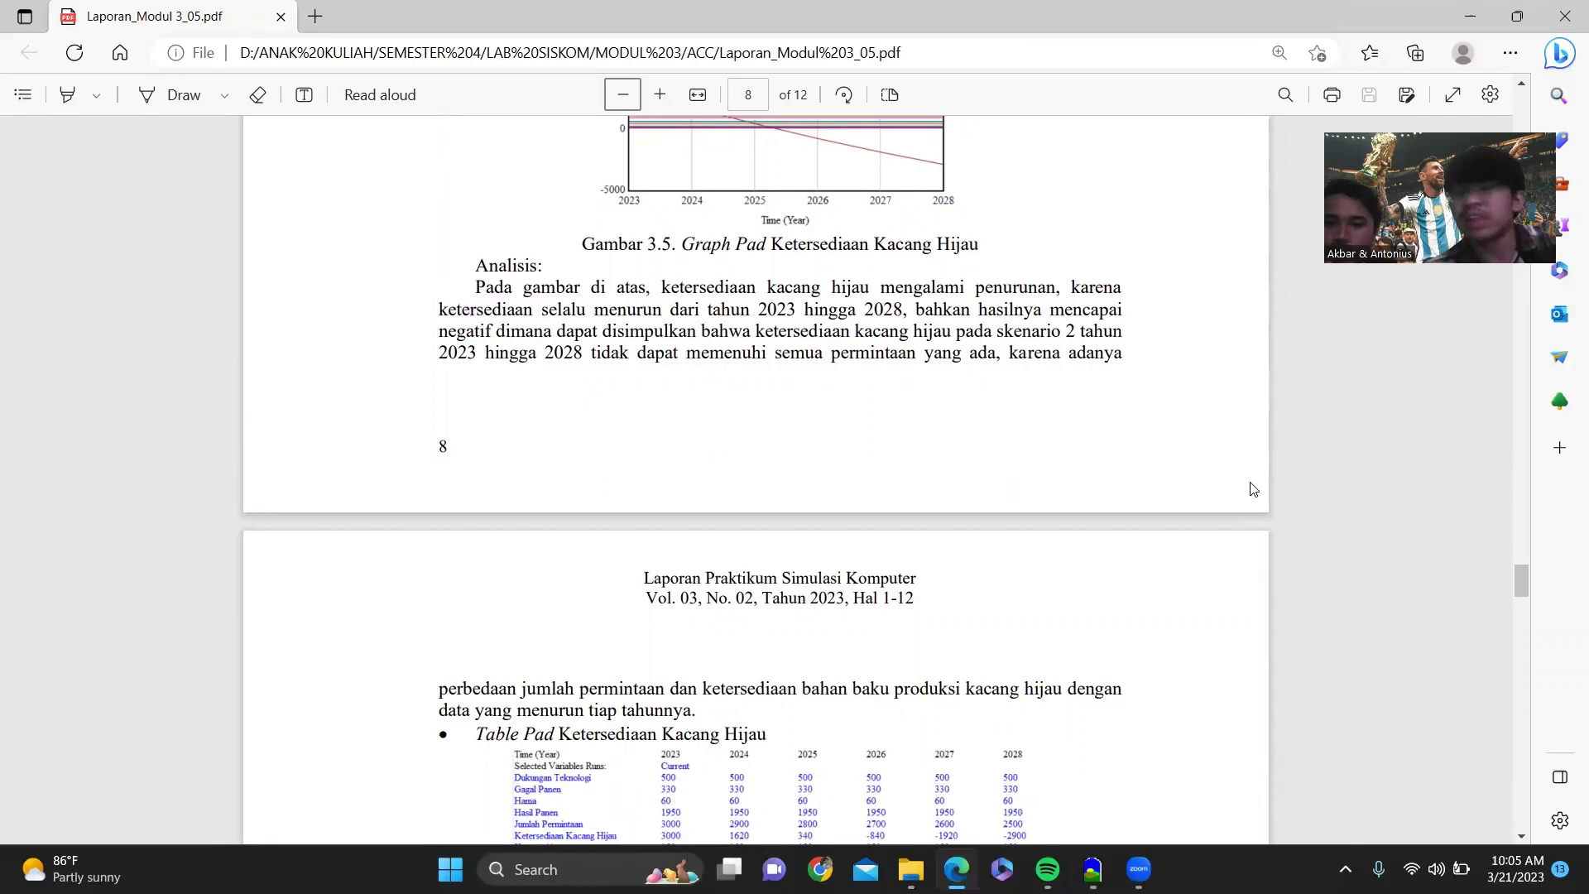
scroll(1254, 489, "down", 4)
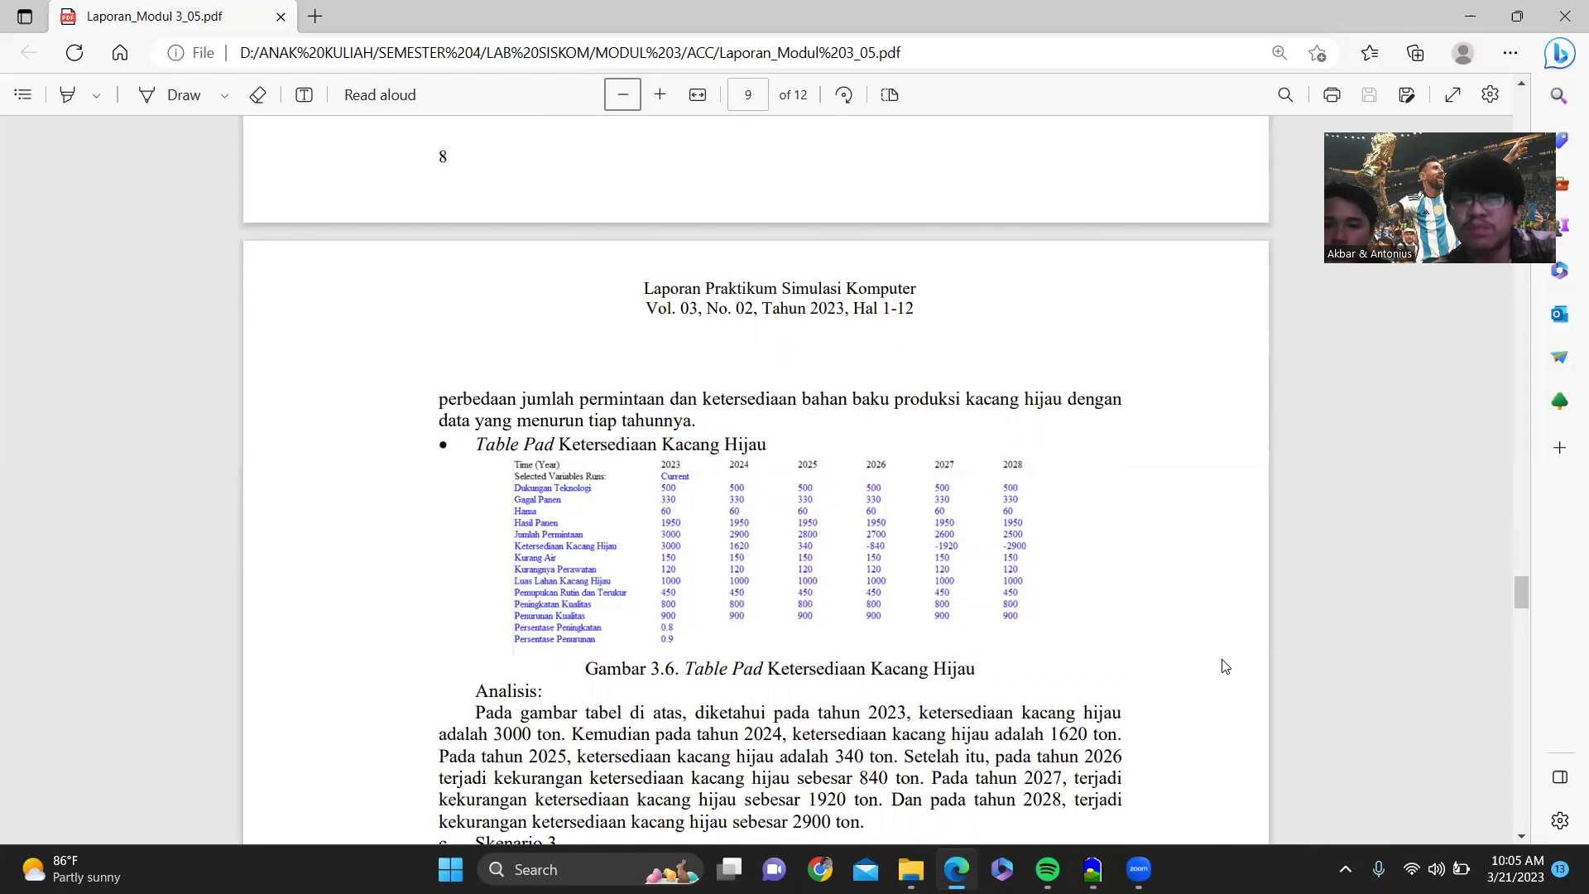
Review the Skenario 3 graph in Gambar 3.7 and the table in Gambar 3.8 with their analyses.
scroll(1224, 665, "down", 4)
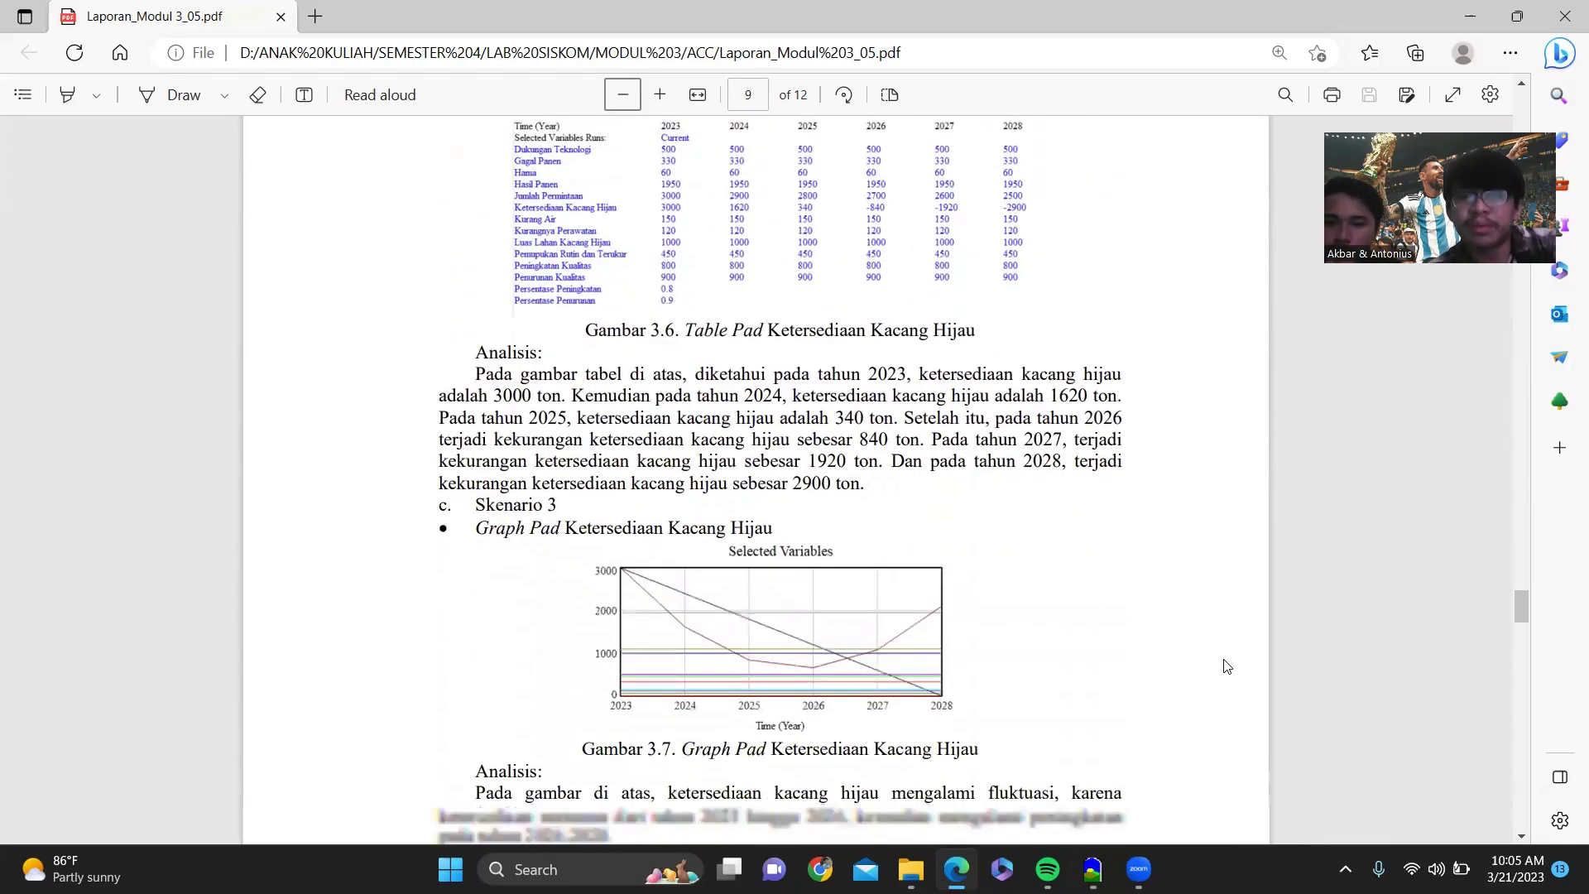
scroll(1226, 666, "down", 2)
scroll(1226, 666, "down", 1)
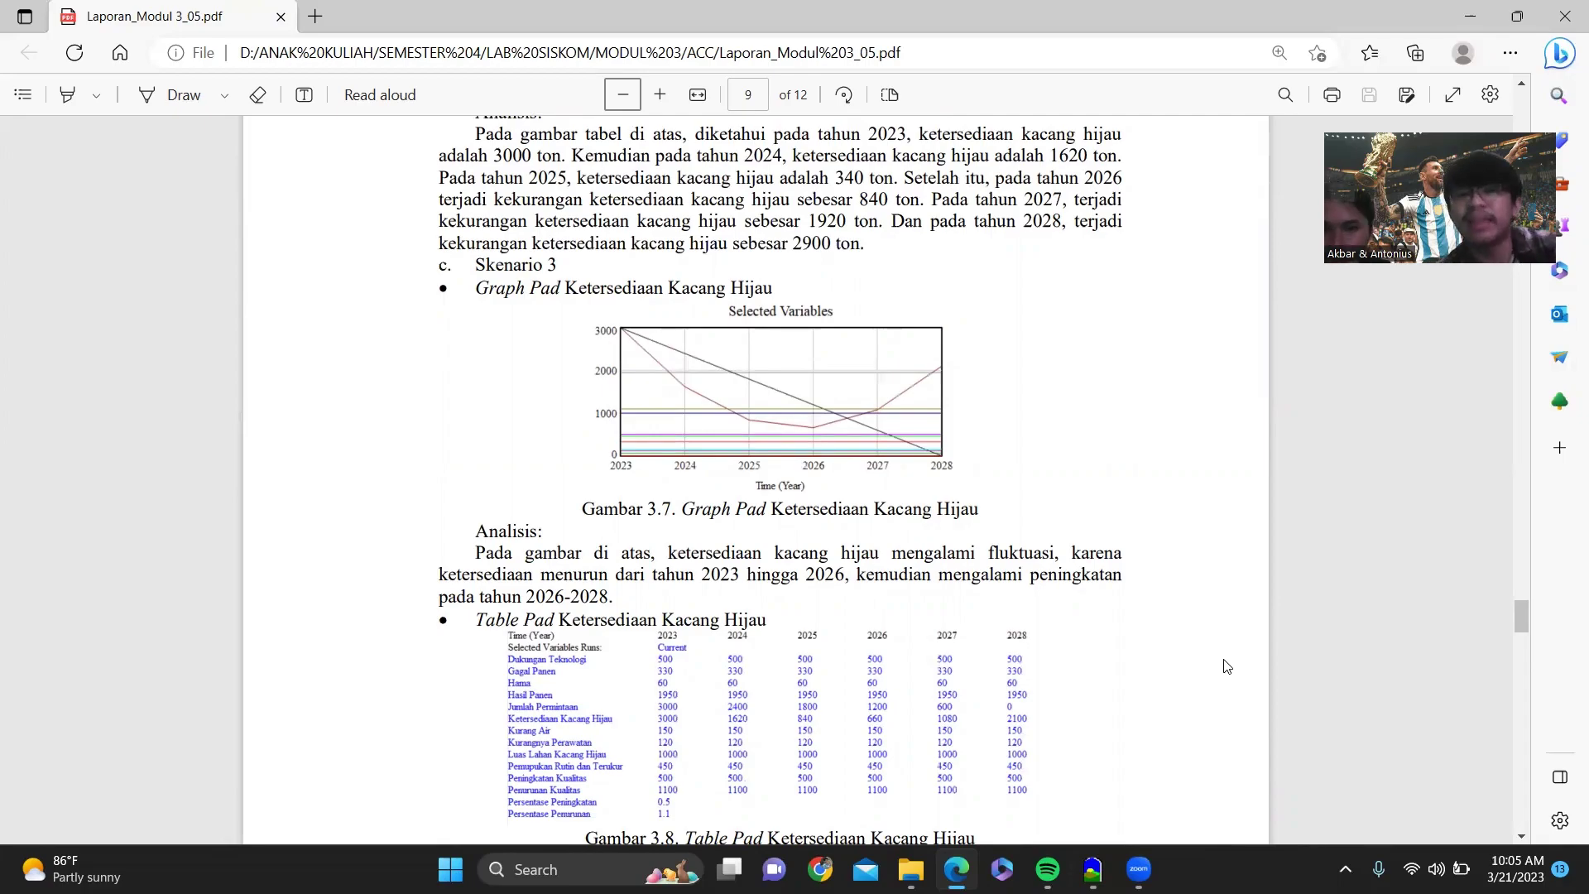
scroll(1226, 666, "down", 1)
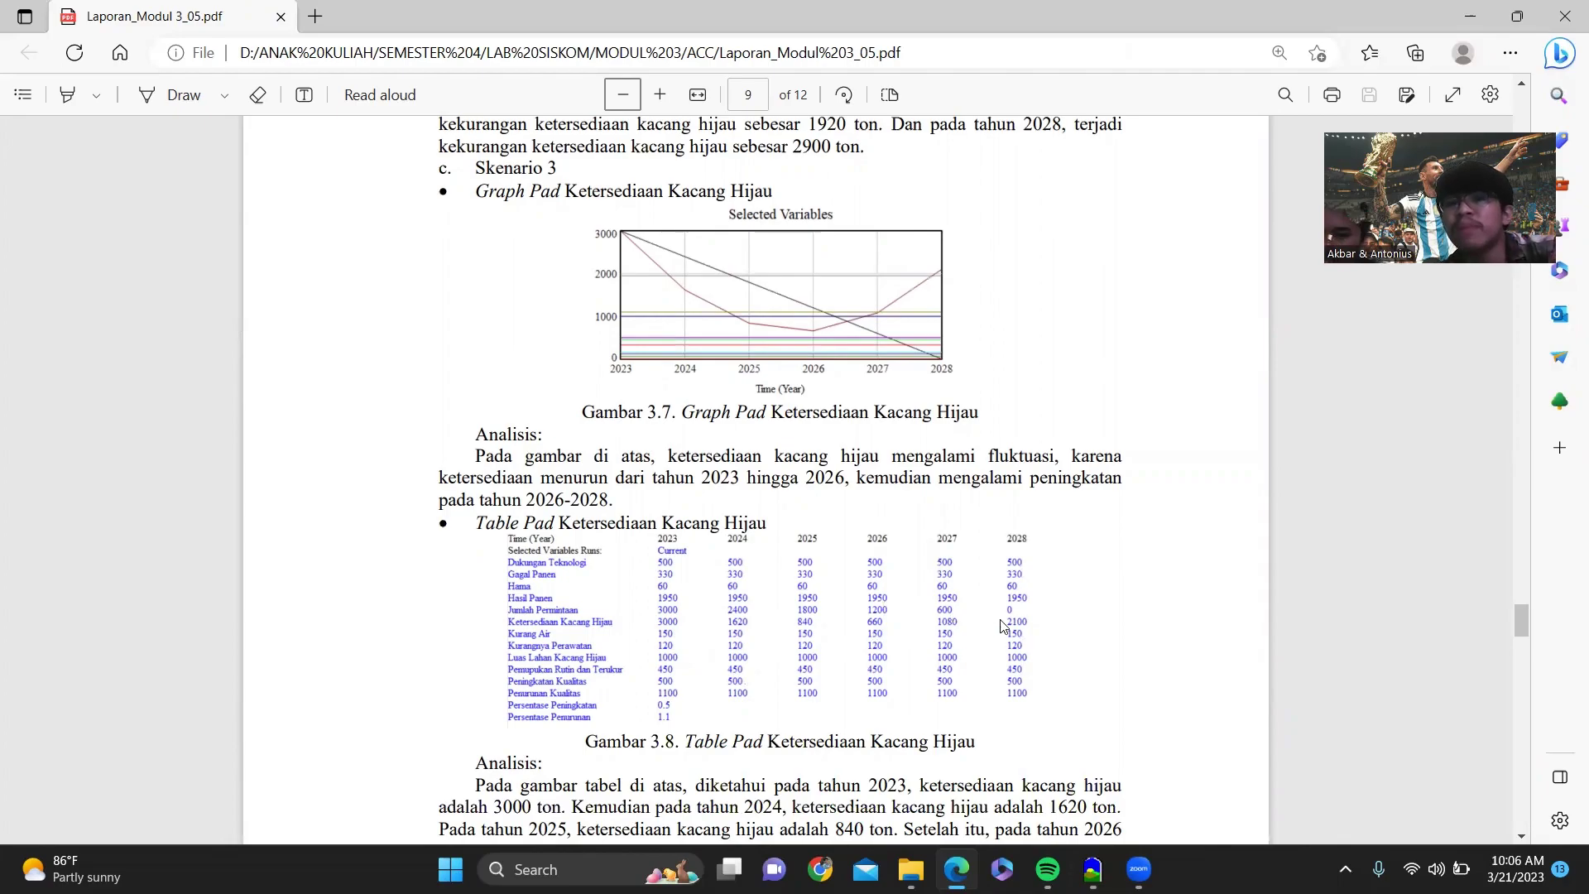
Review the Skenario 4 graph in Gambar 3.9 and the table in Gambar 3.10 with their analyses.
scroll(990, 662, "down", 8)
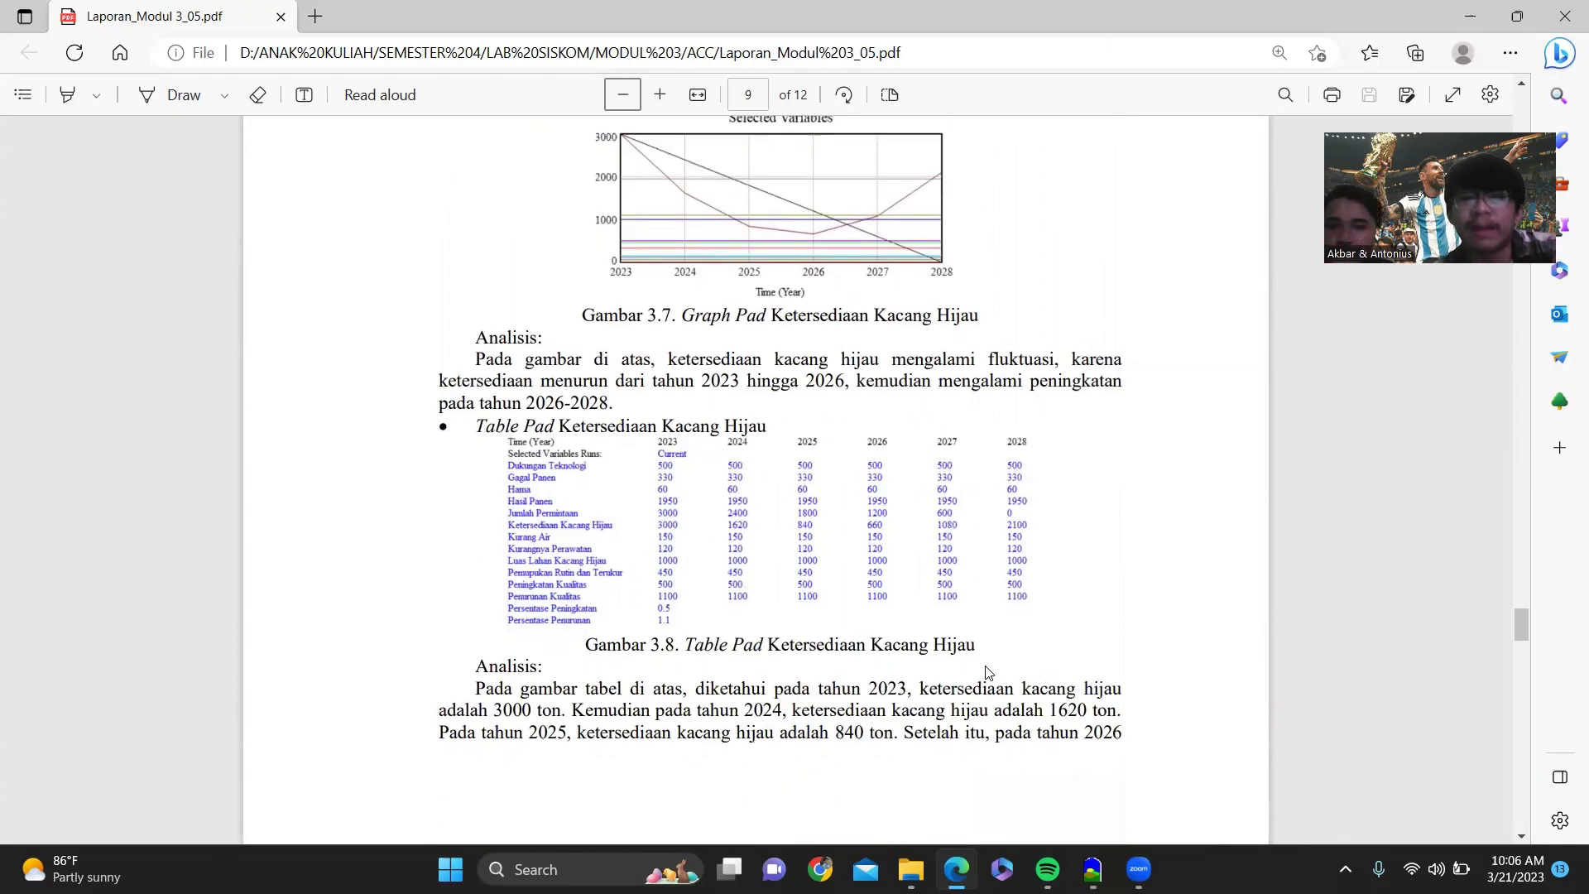
scroll(988, 672, "down", 5)
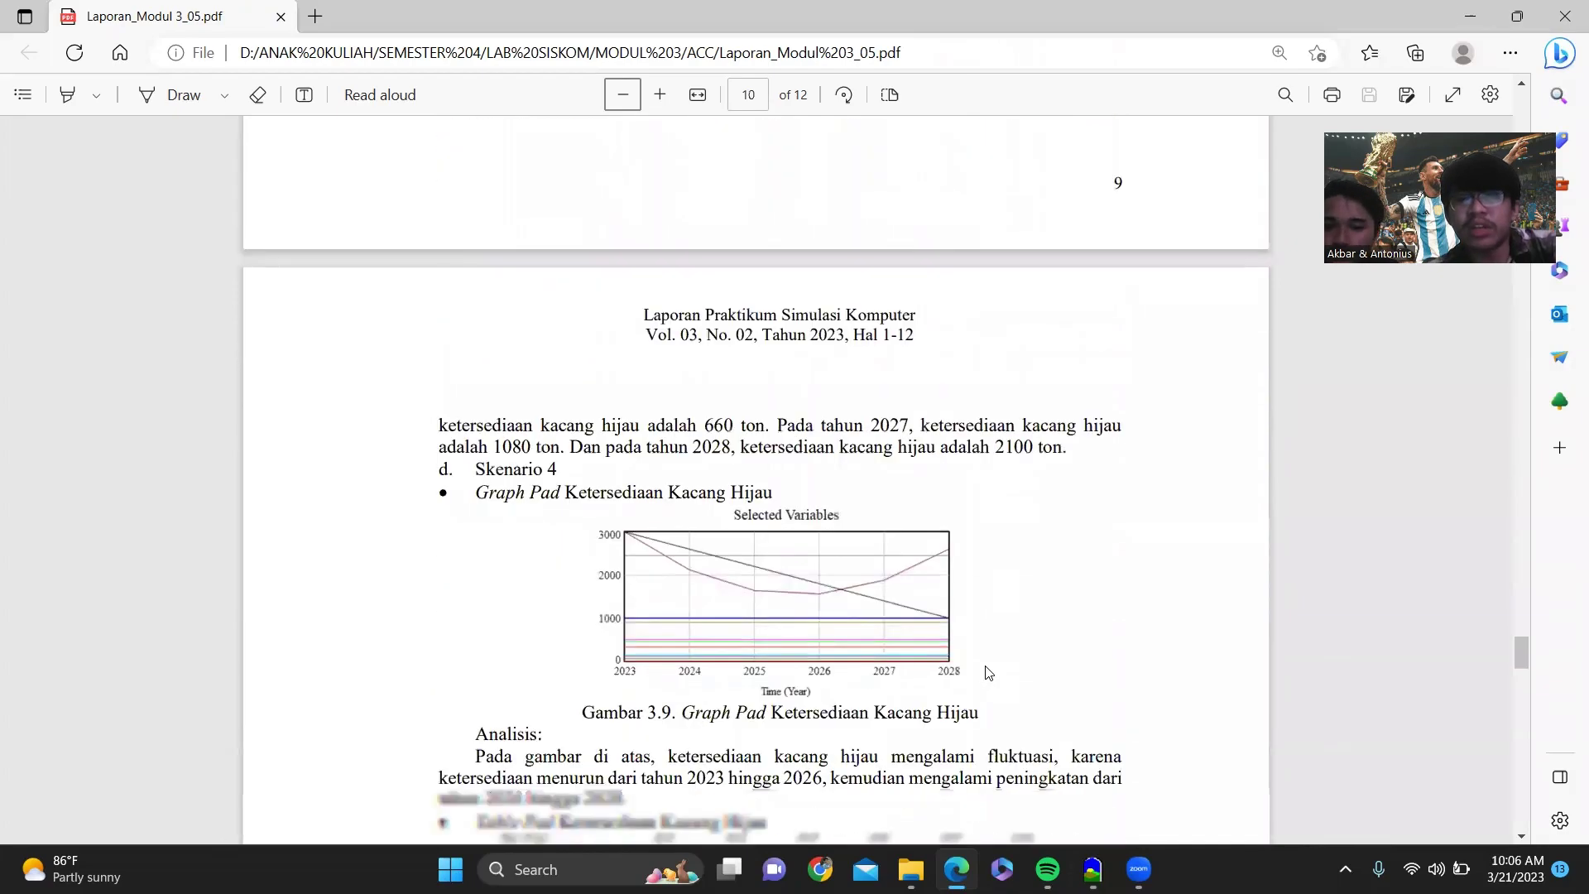
scroll(987, 672, "down", 2)
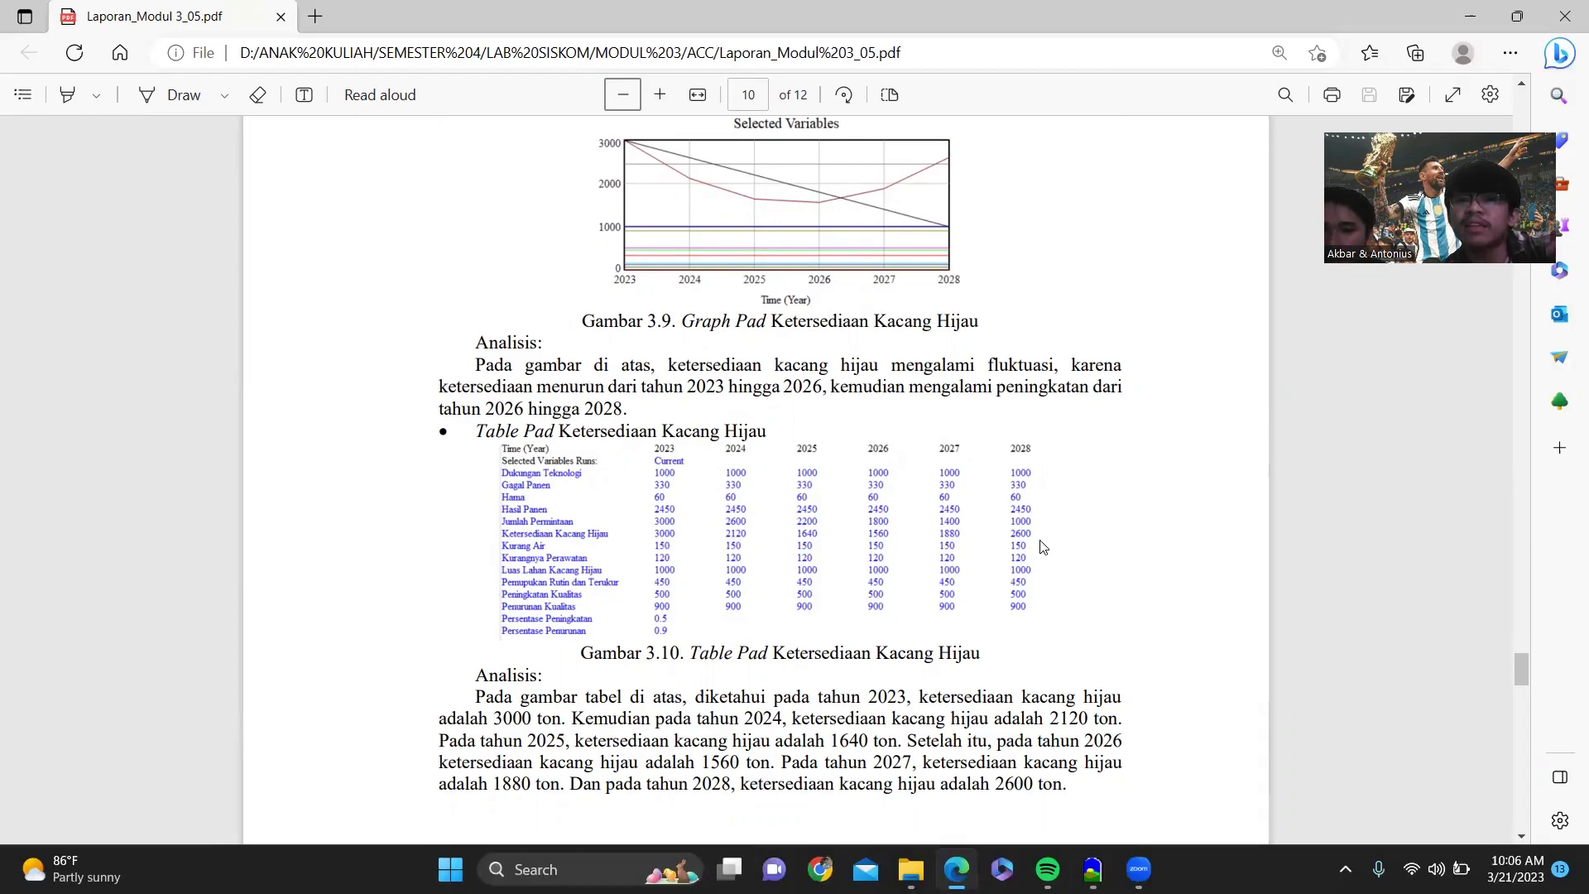
Examine the User Interface section's Gambar 3.11, covering the adjusted stock flow diagram, graphs and sliders.
scroll(1142, 641, "down", 2)
scroll(1142, 642, "down", 5)
scroll(1142, 641, "down", 7)
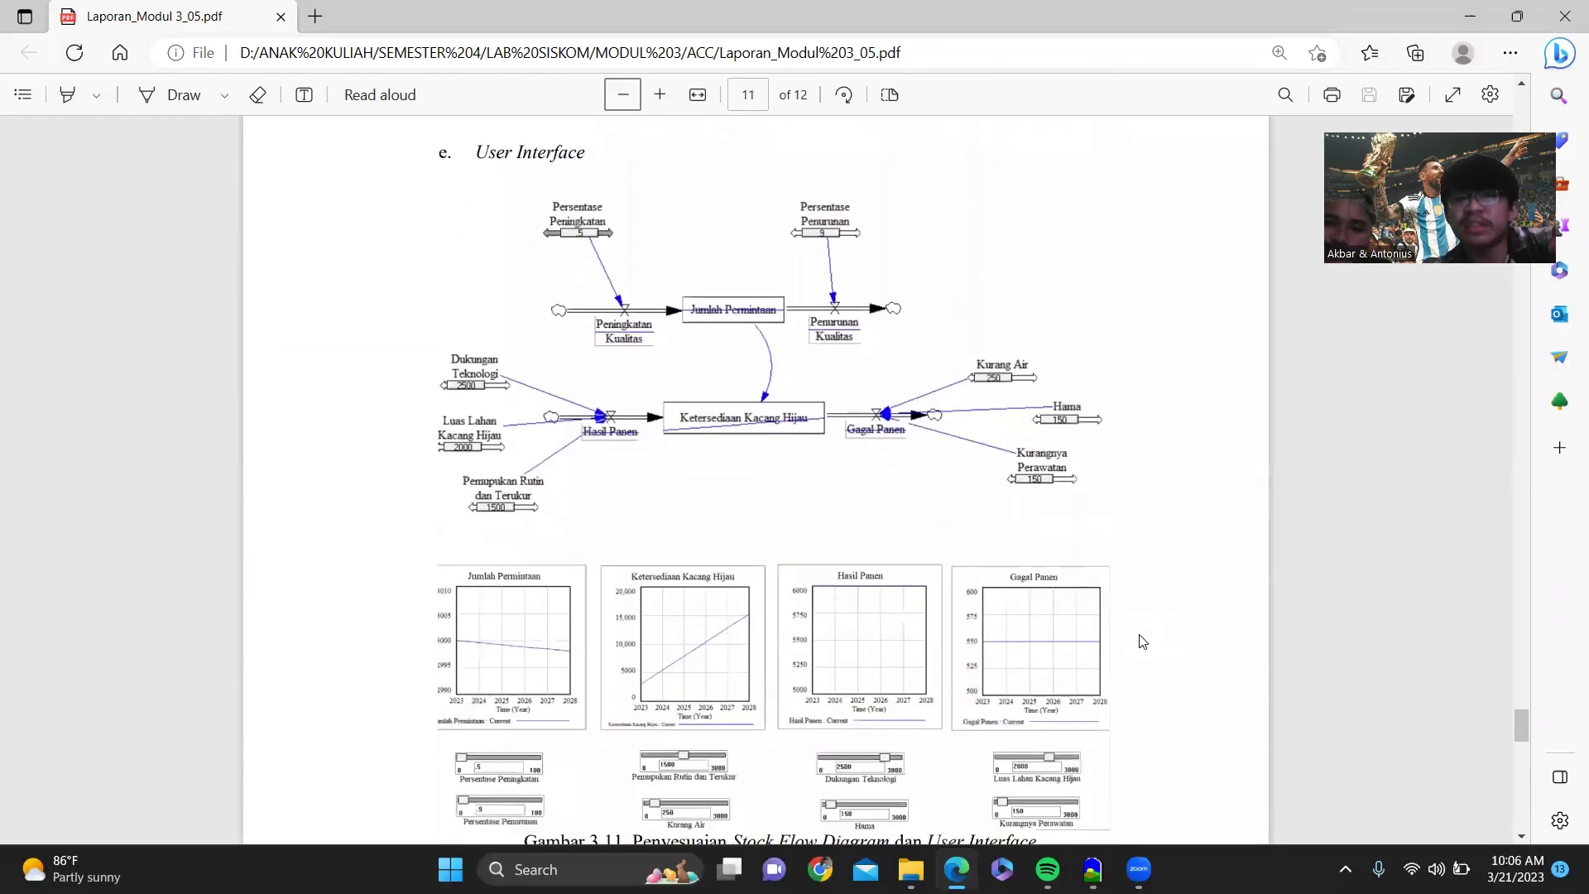
scroll(1142, 641, "down", 1)
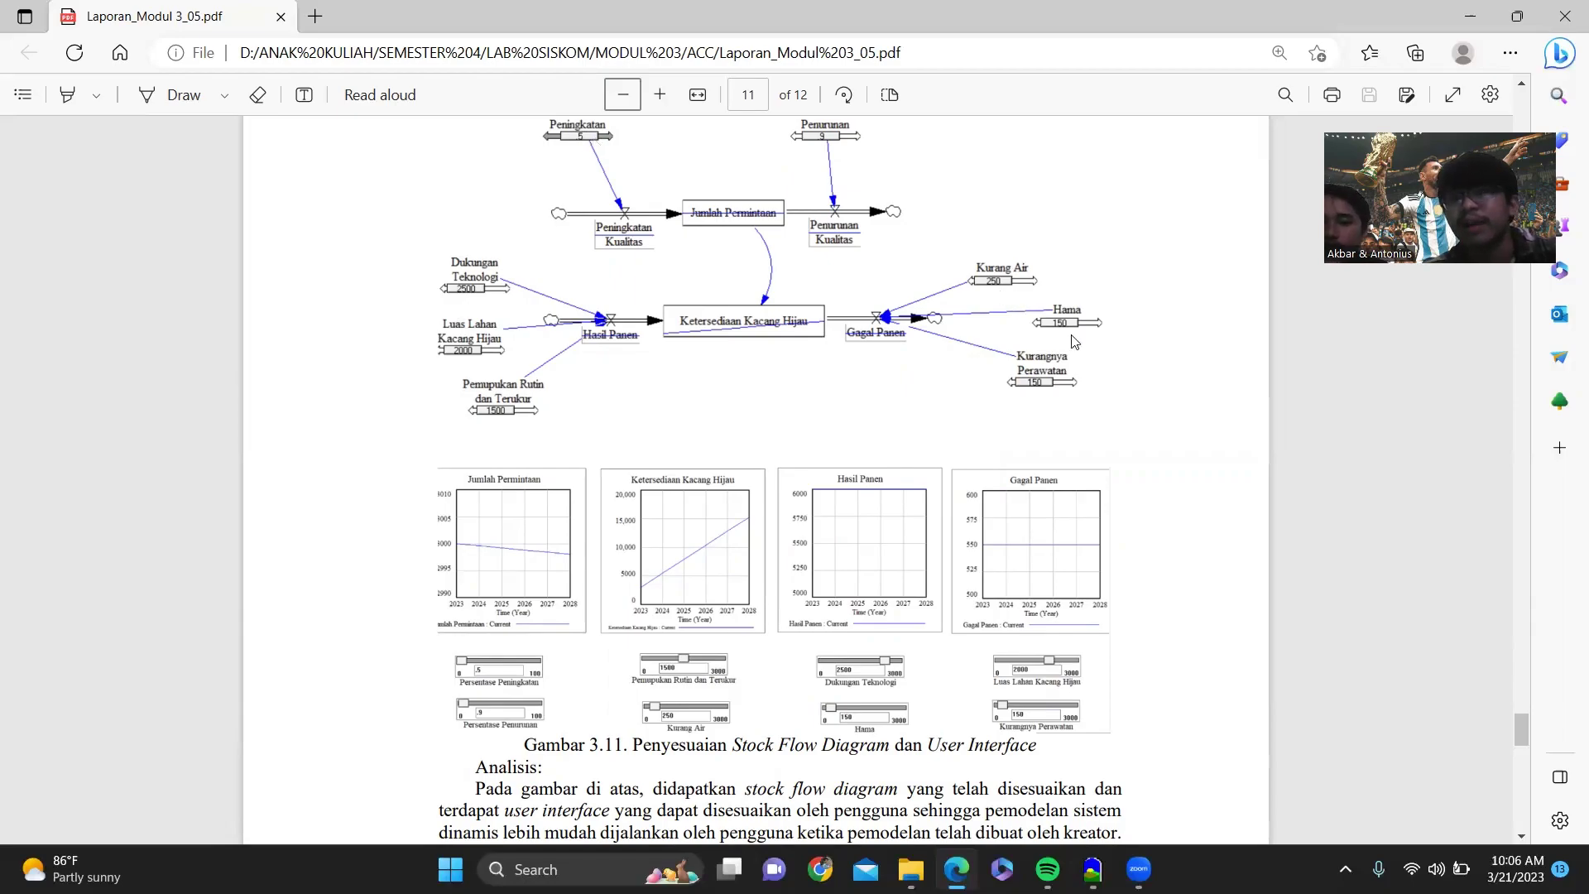
Read the analysis of Gambar 3.11 and the Analisis Output section on the best scenario and handling of excess stock.
scroll(1085, 433, "down", 1)
scroll(1084, 432, "down", 4)
scroll(1085, 433, "up", 2)
scroll(1086, 436, "down", 1)
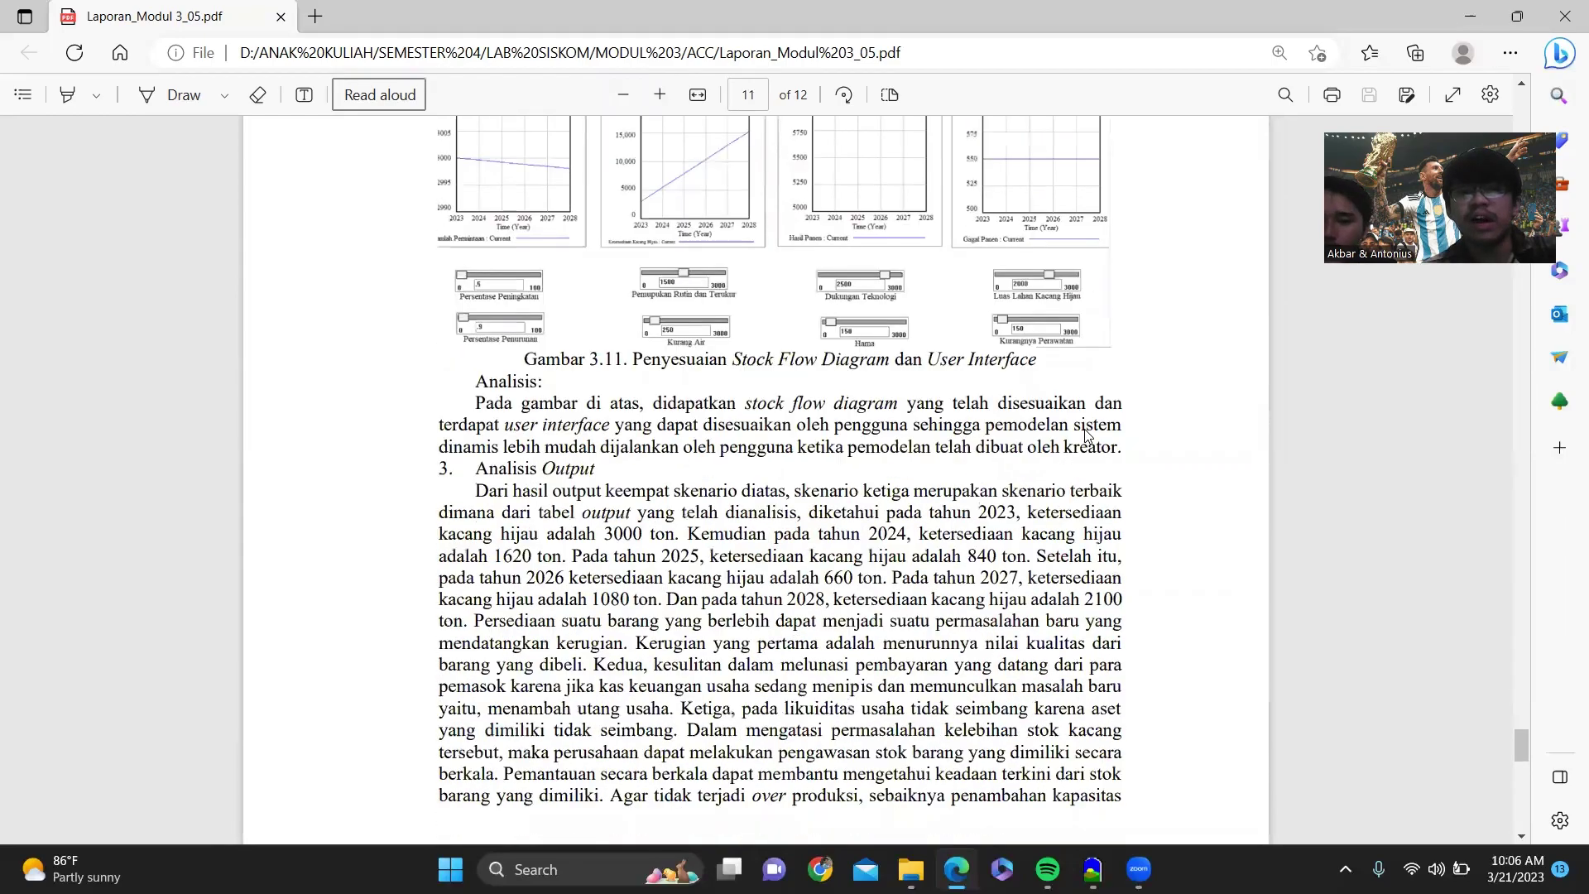
scroll(1087, 436, "down", 1)
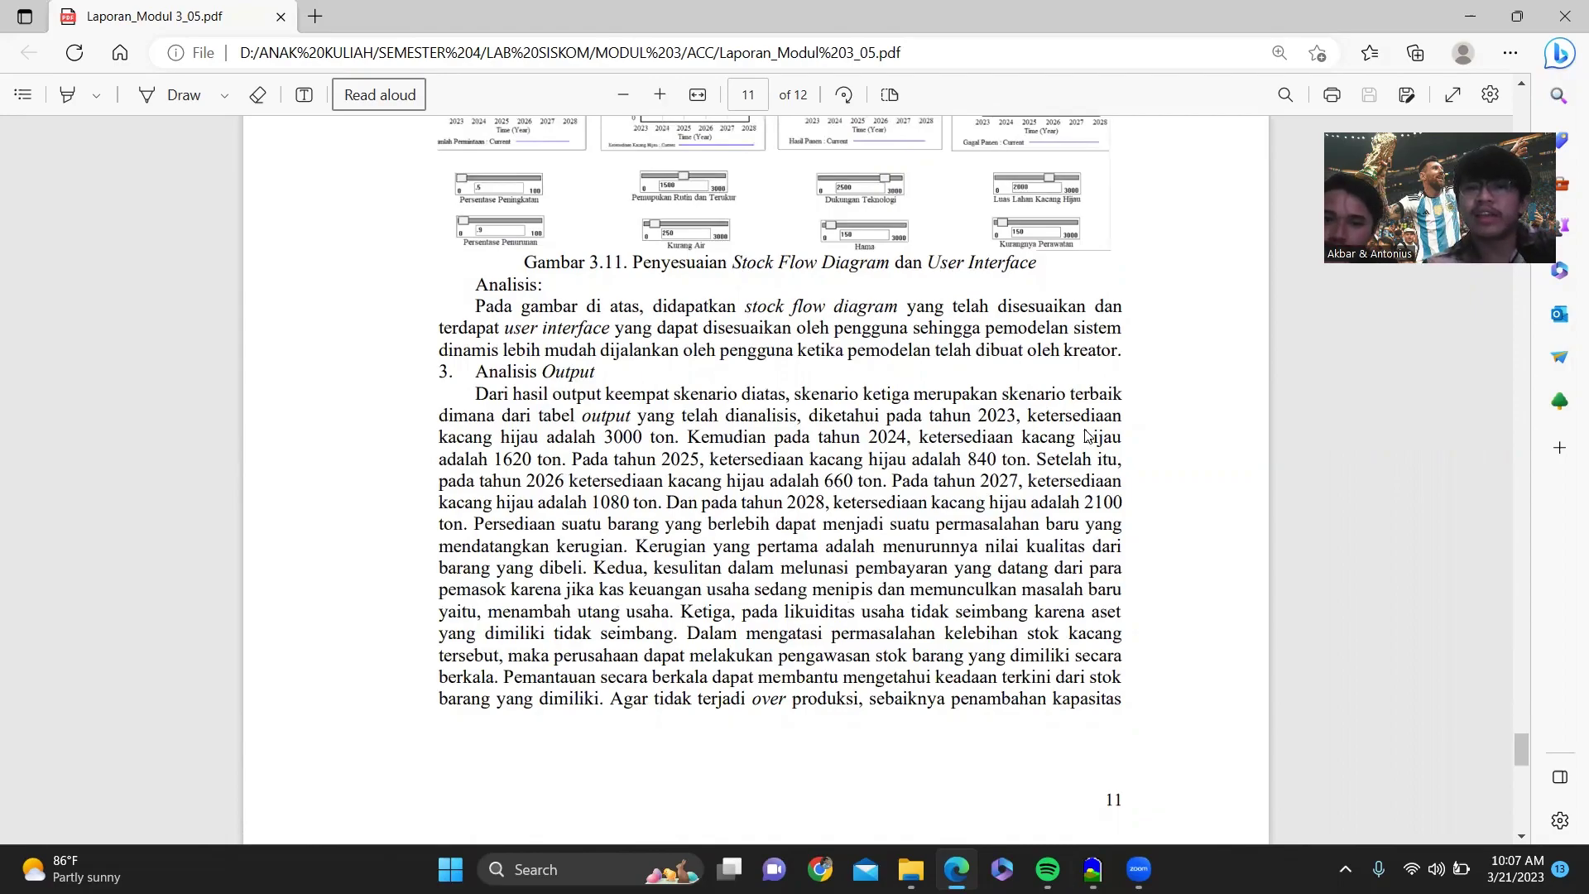
scroll(1086, 434, "down", 1)
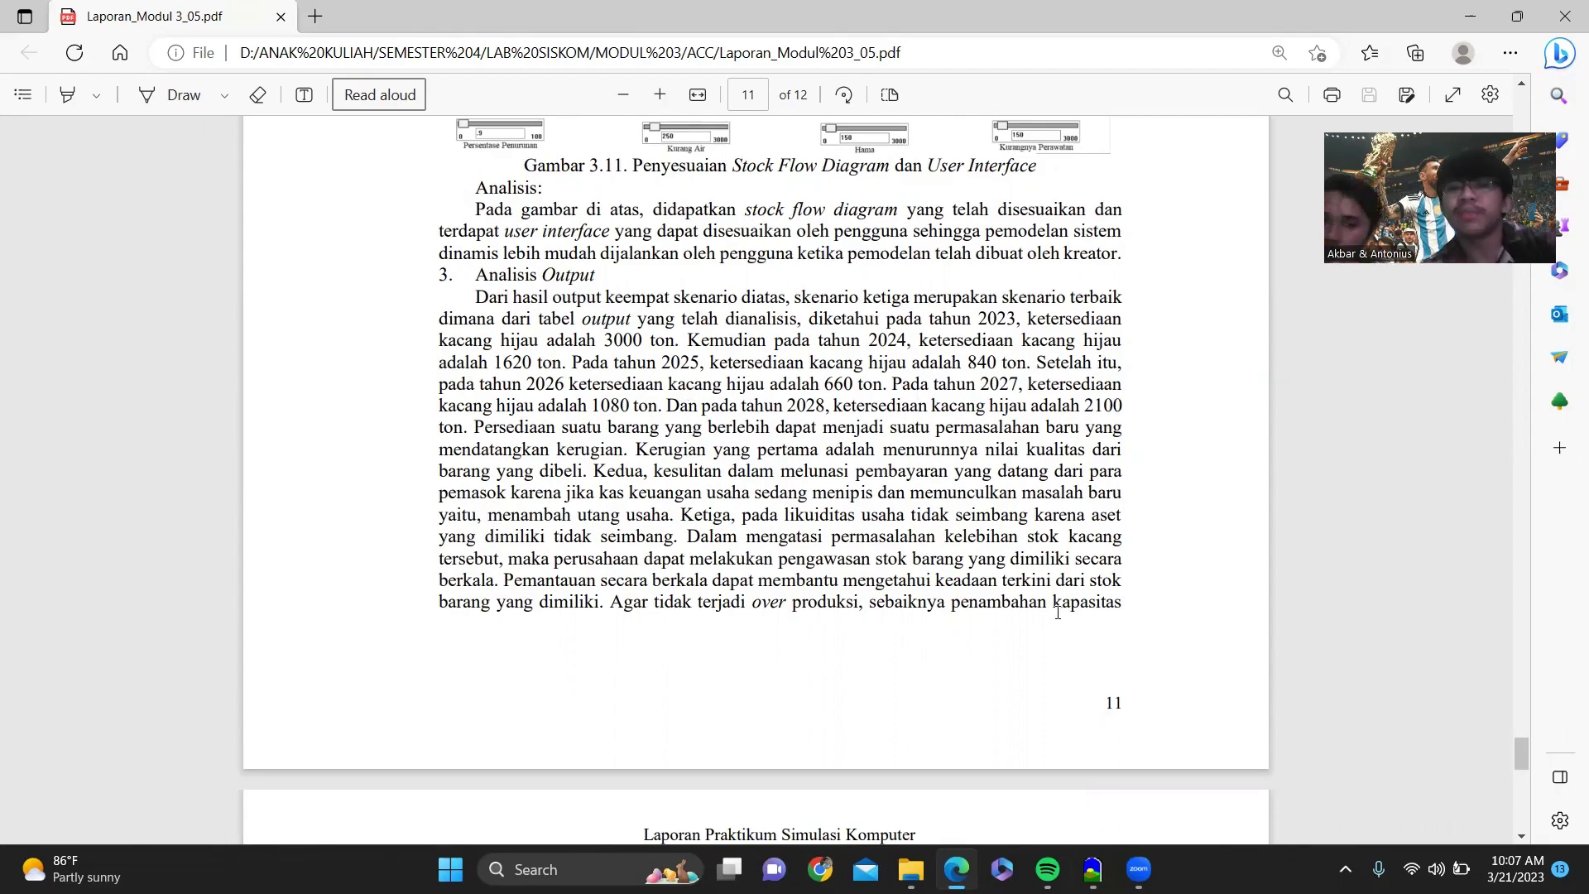
scroll(1057, 612, "down", 1)
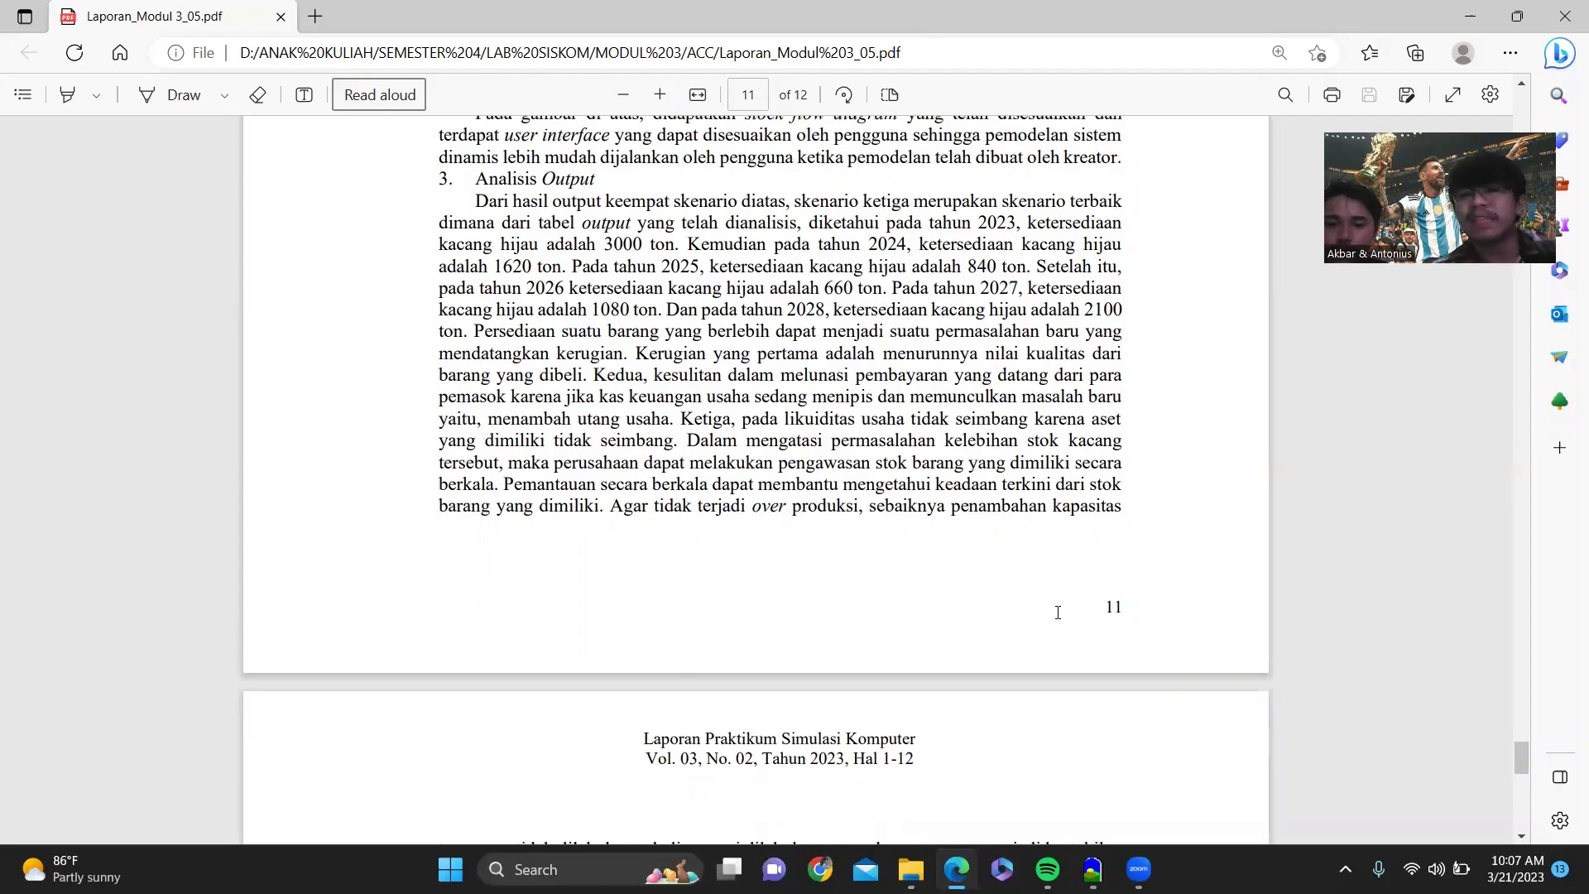
scroll(1057, 612, "down", 1)
scroll(1057, 612, "up", 2)
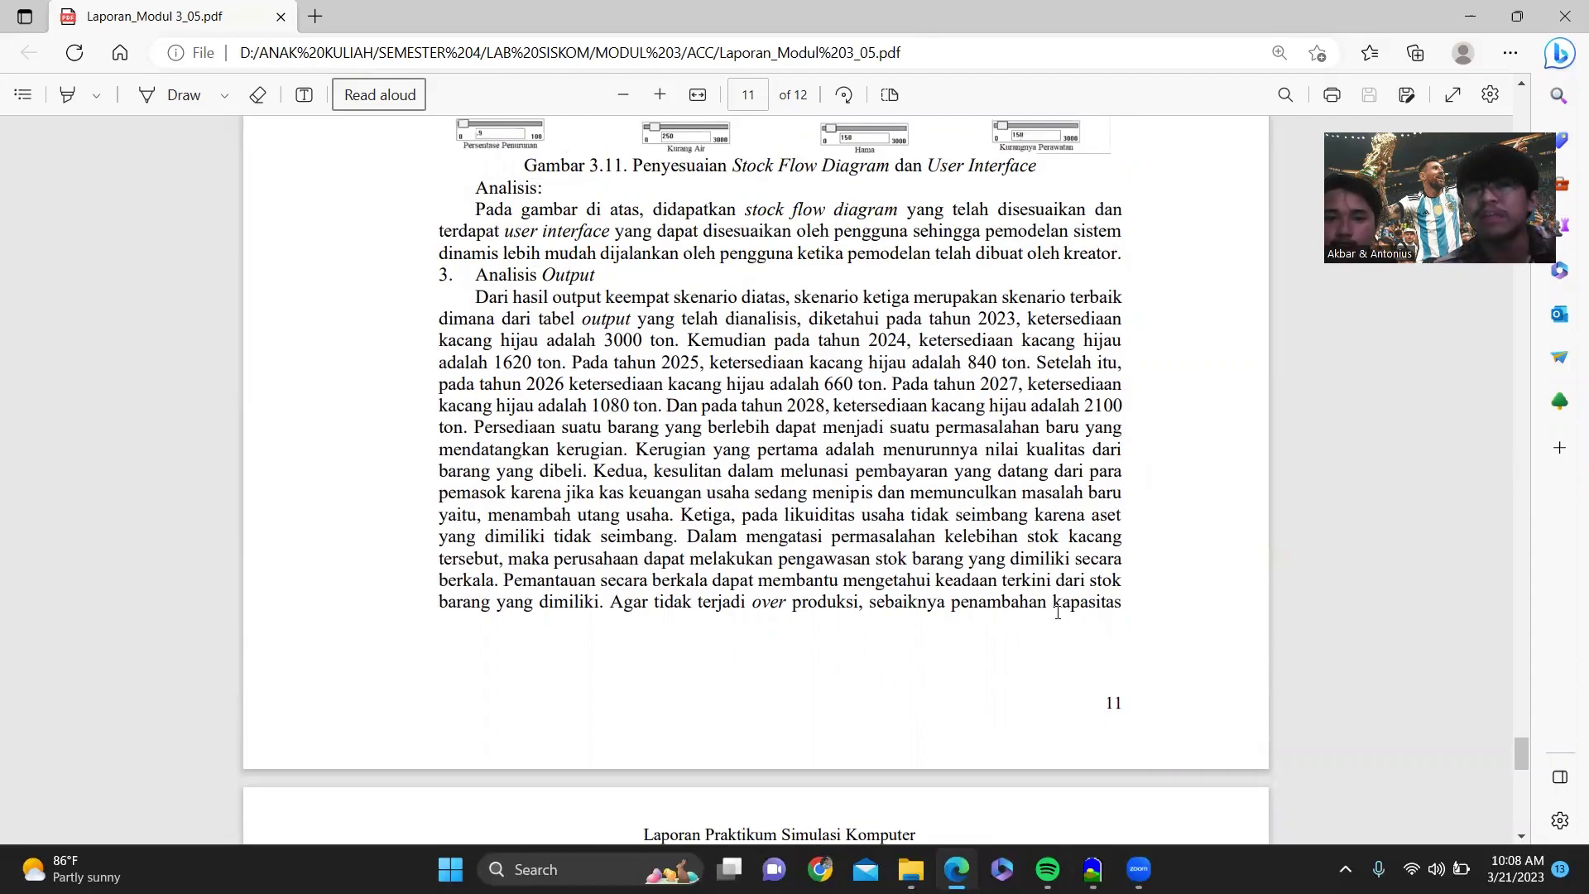
scroll(1058, 613, "down", 2)
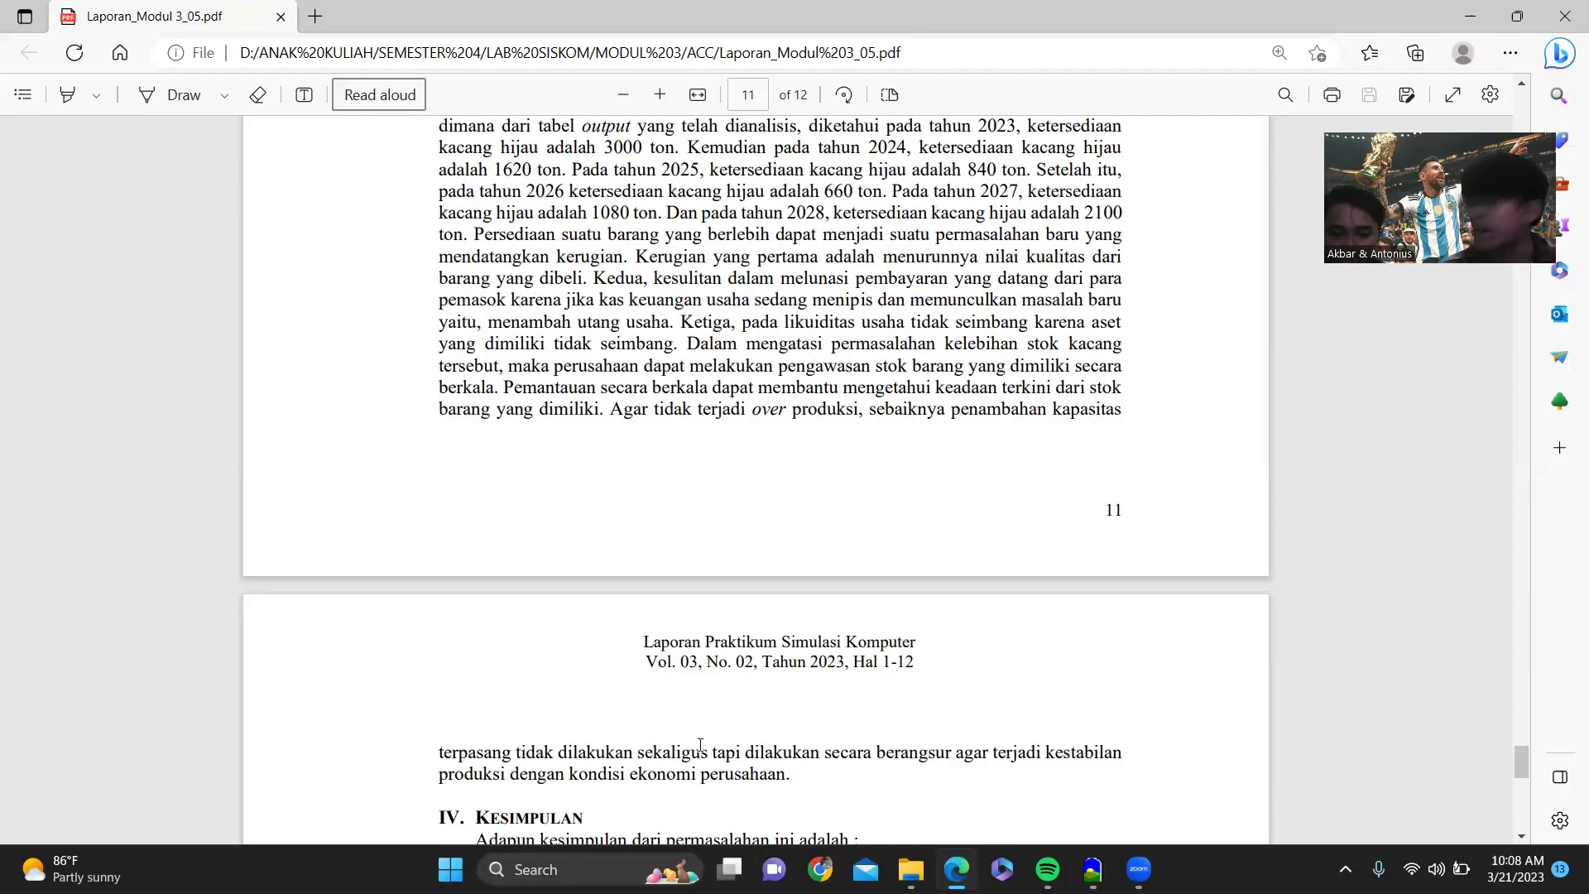
Read the Kesimpulan section on the report's last page through to the Daftar Pustaka references.
scroll(700, 745, "down", 3)
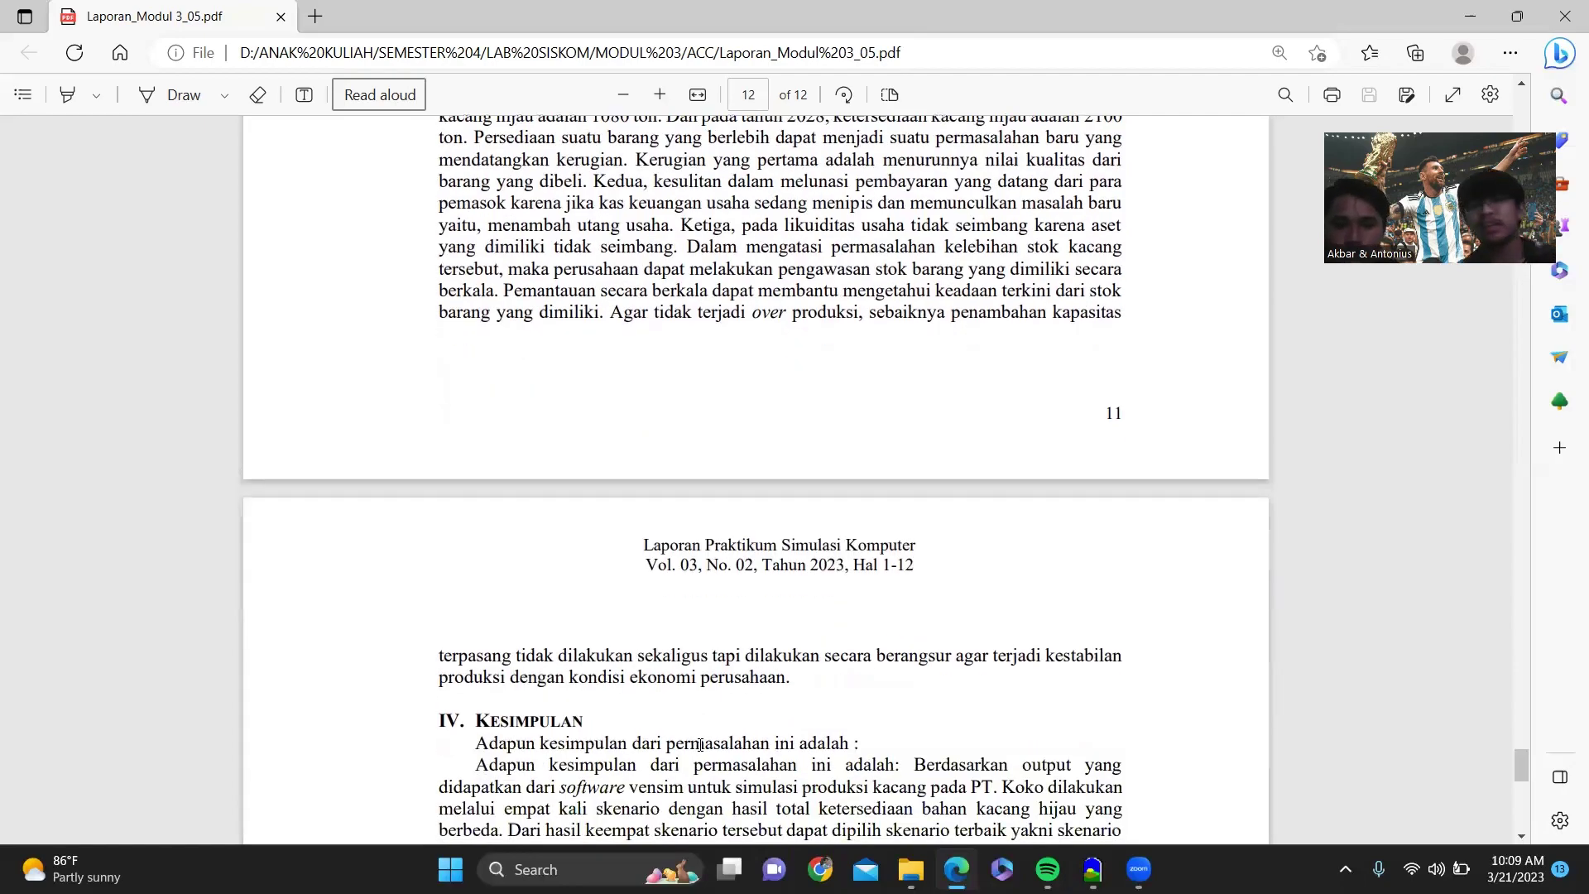
scroll(700, 745, "down", 3)
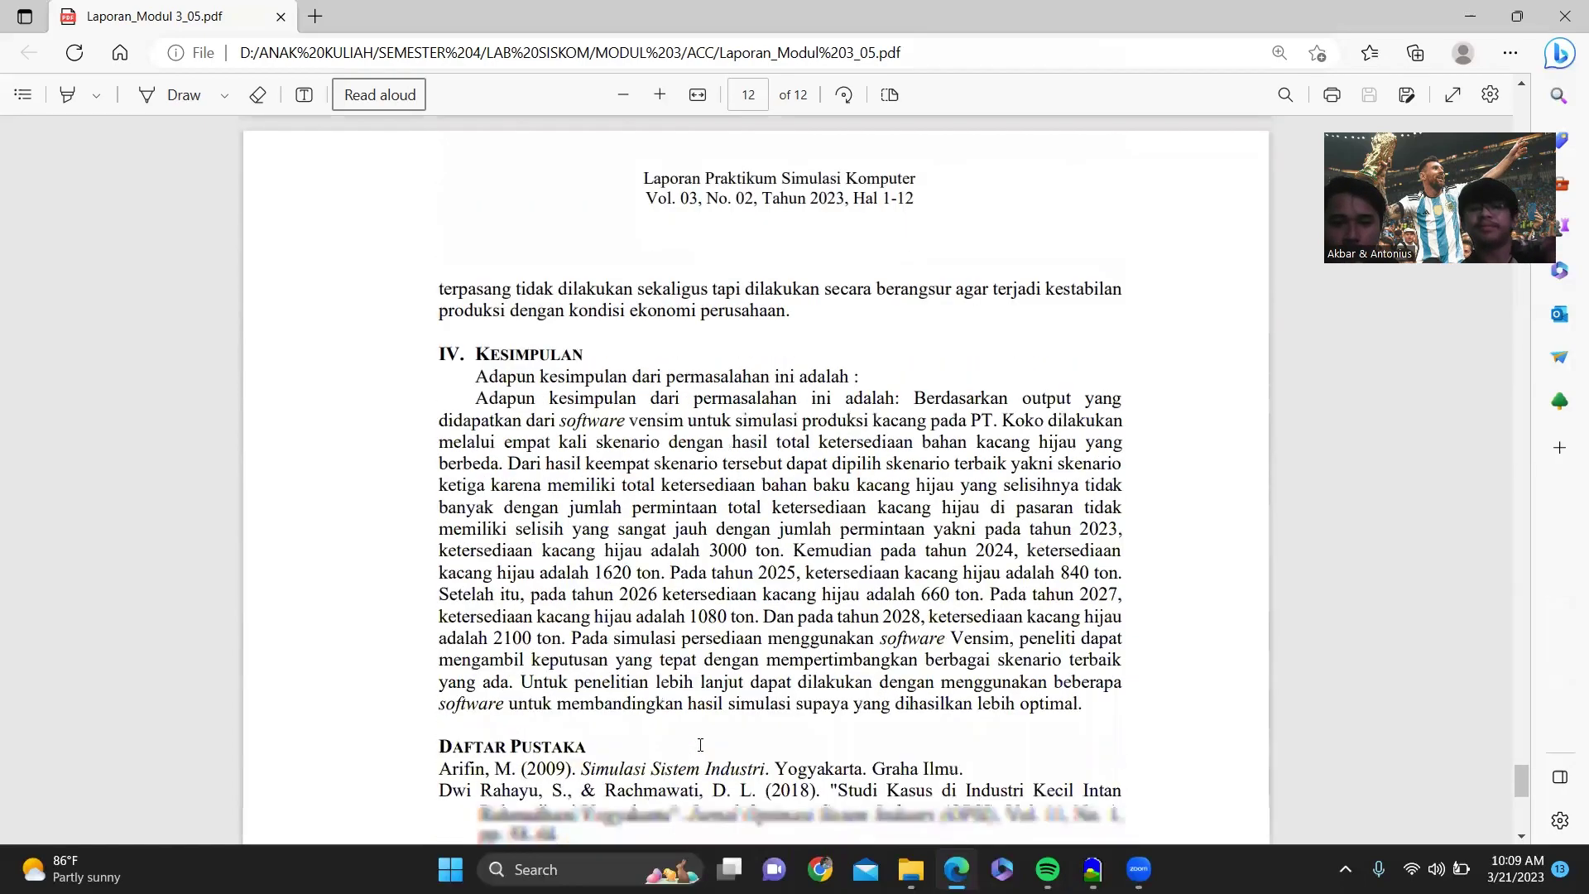
scroll(700, 744, "up", 1)
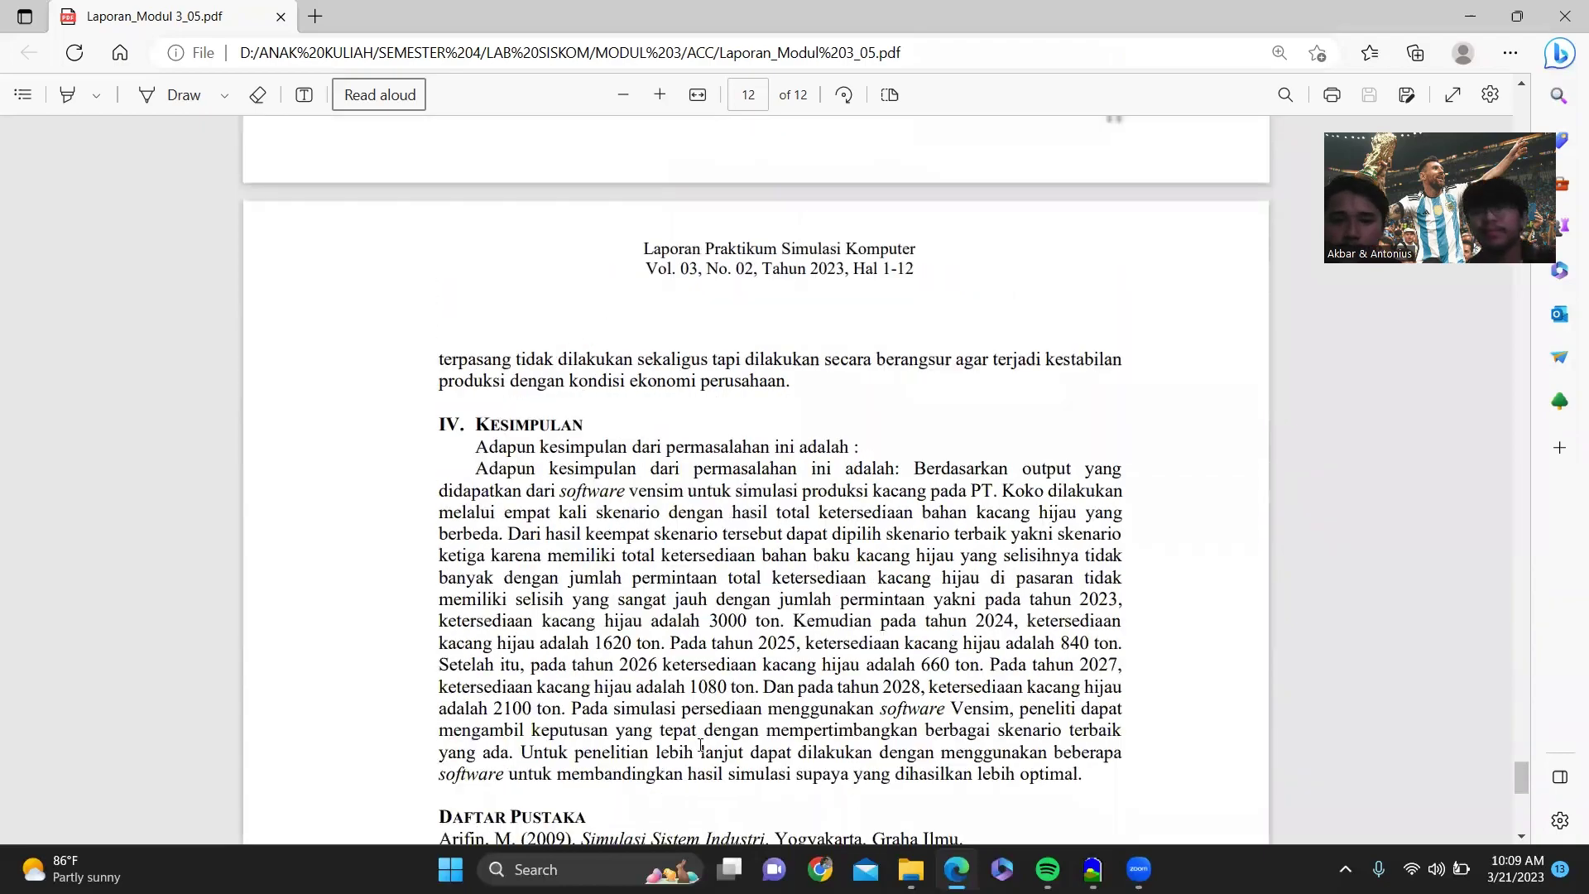
scroll(700, 745, "down", 1)
scroll(700, 744, "up", 1)
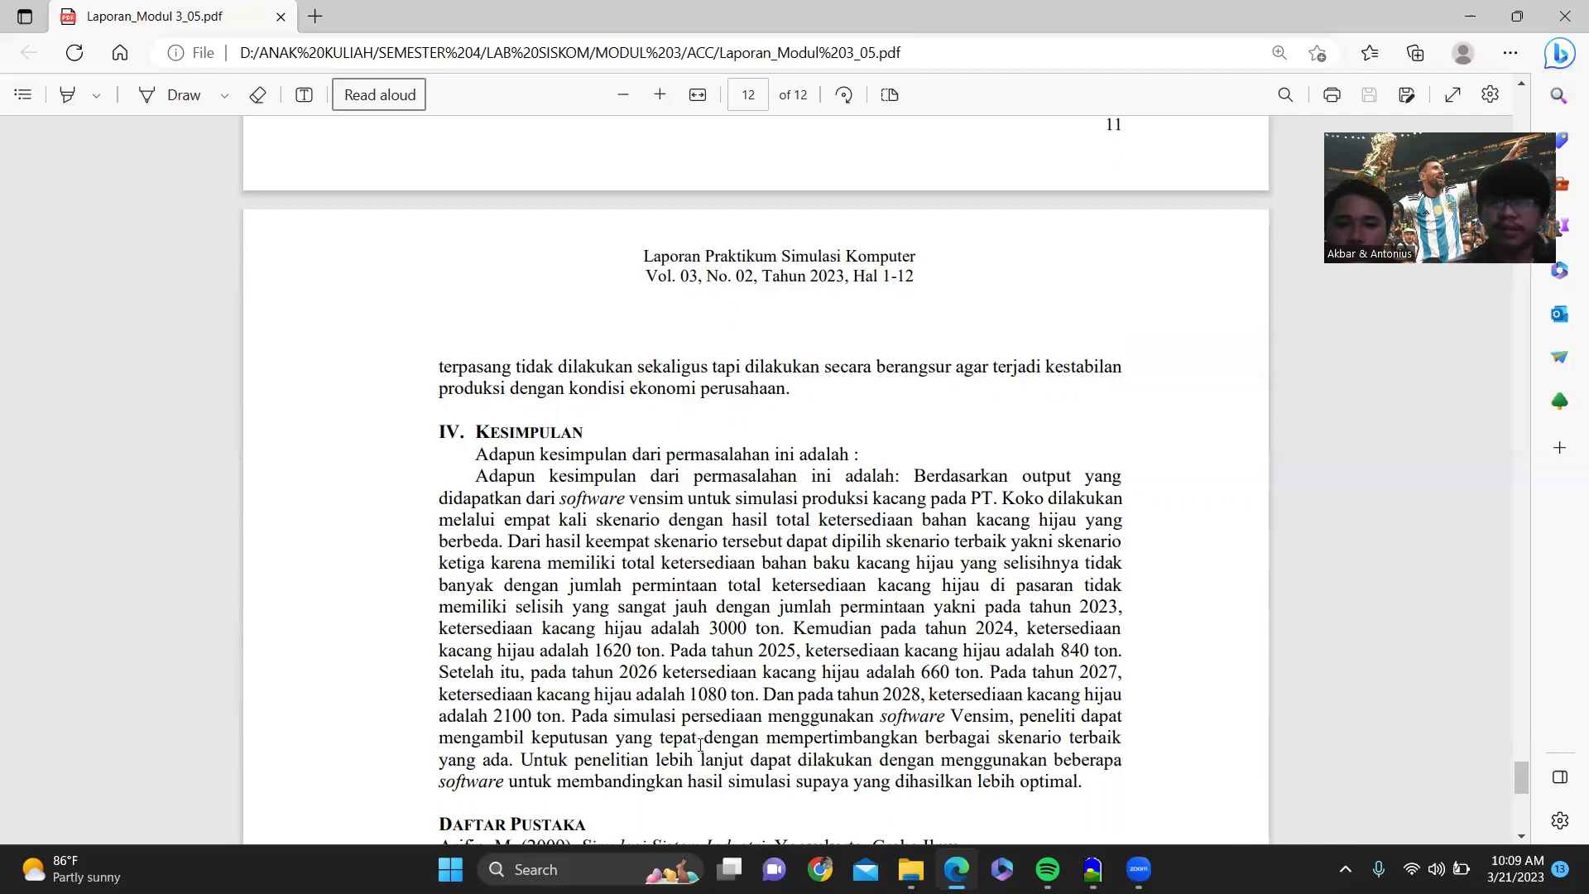
scroll(699, 744, "down", 1)
scroll(700, 744, "down", 1)
scroll(699, 744, "up", 1)
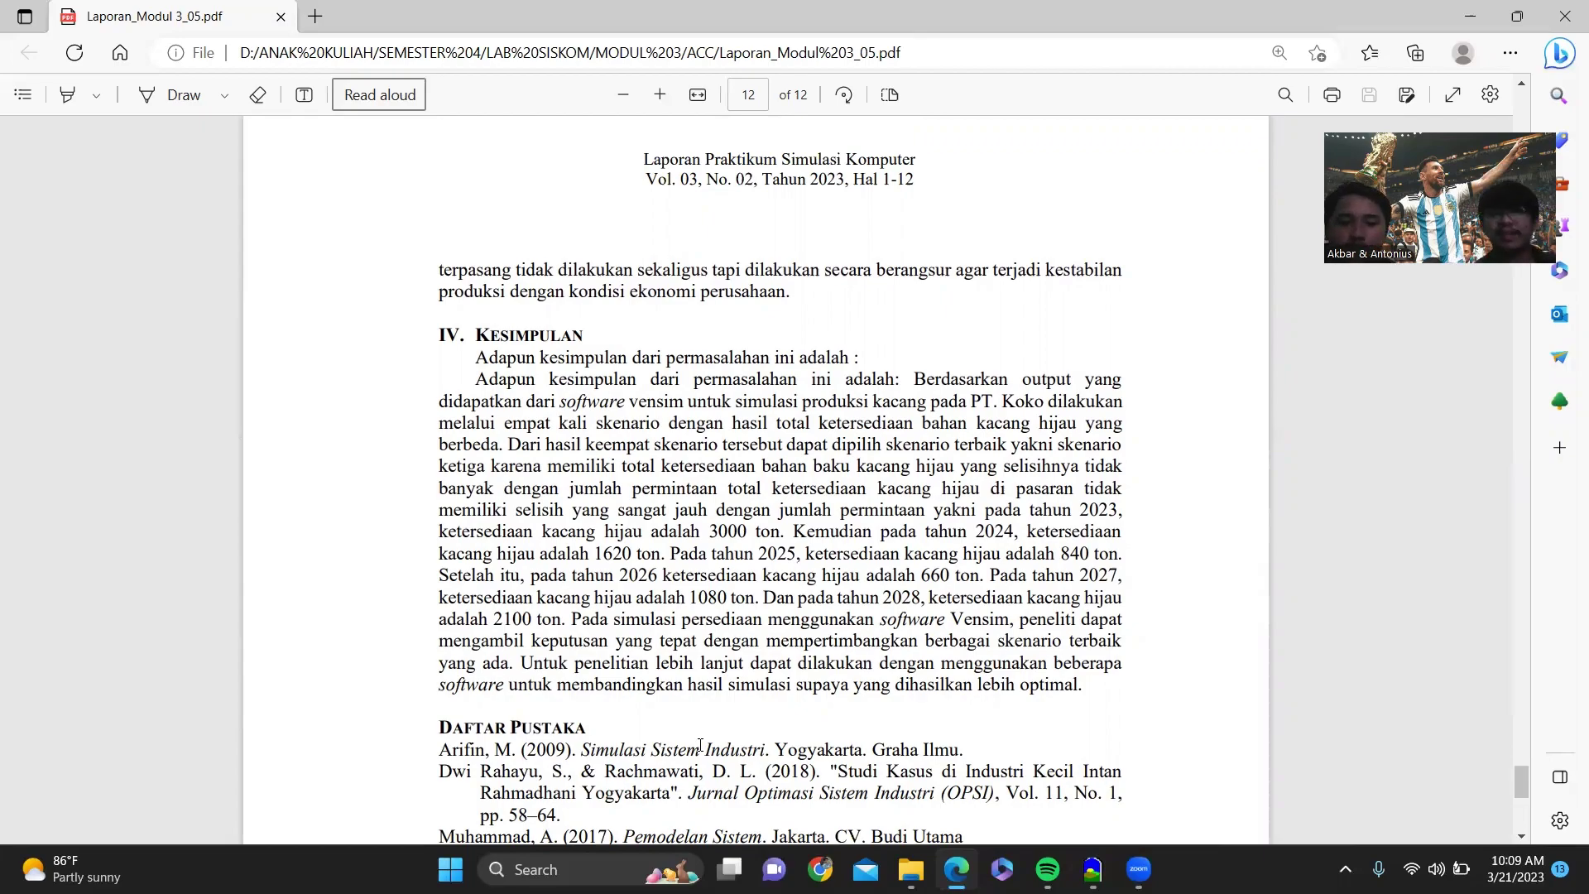
scroll(700, 745, "down", 3)
scroll(700, 744, "down", 1)
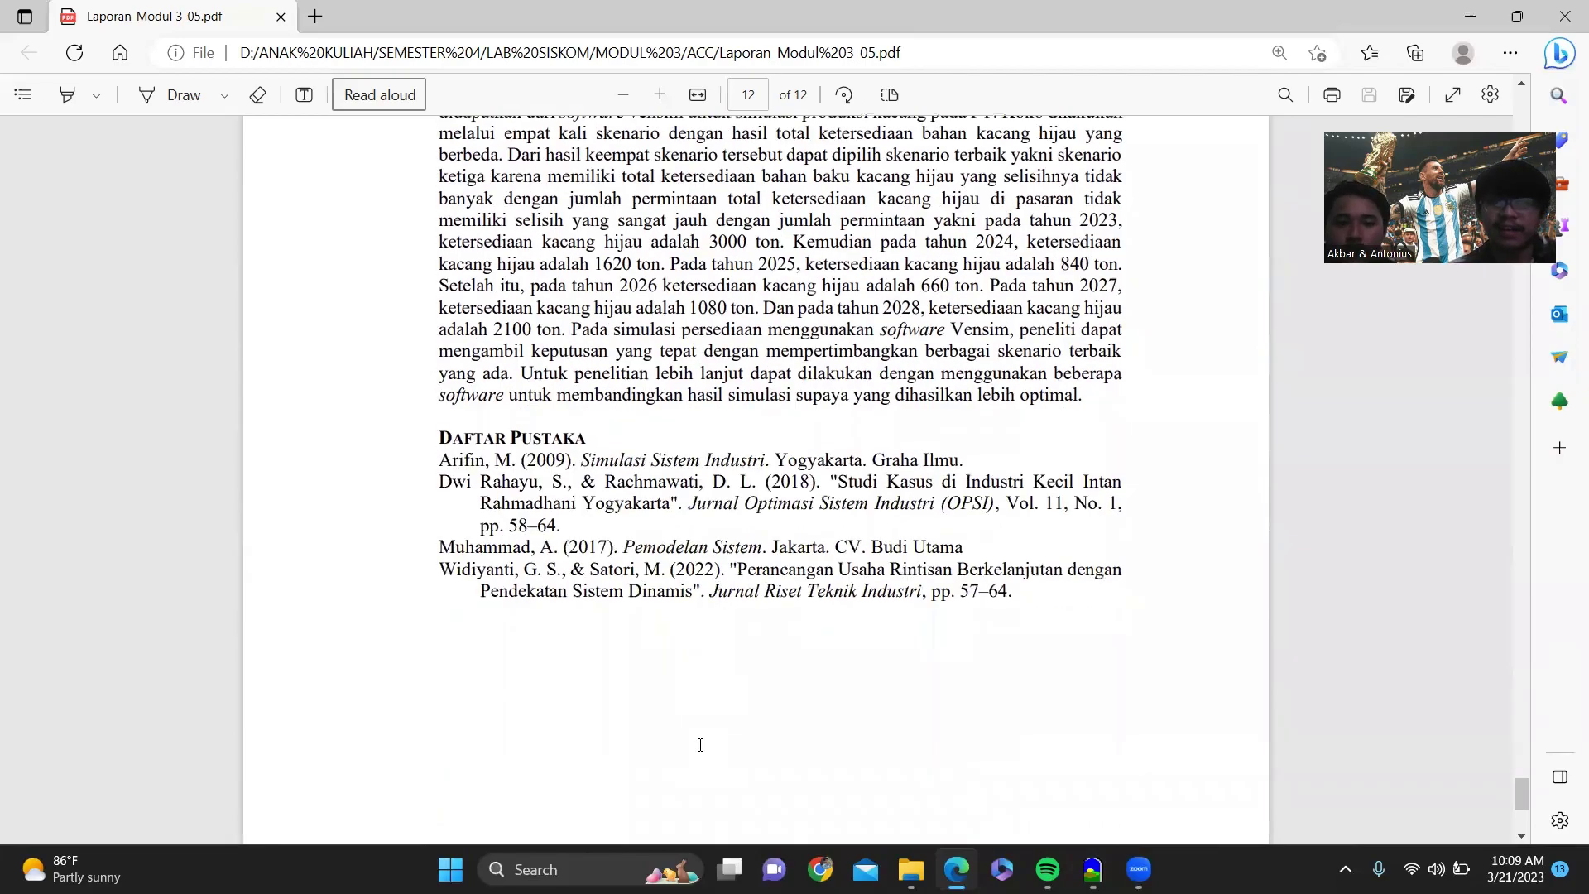